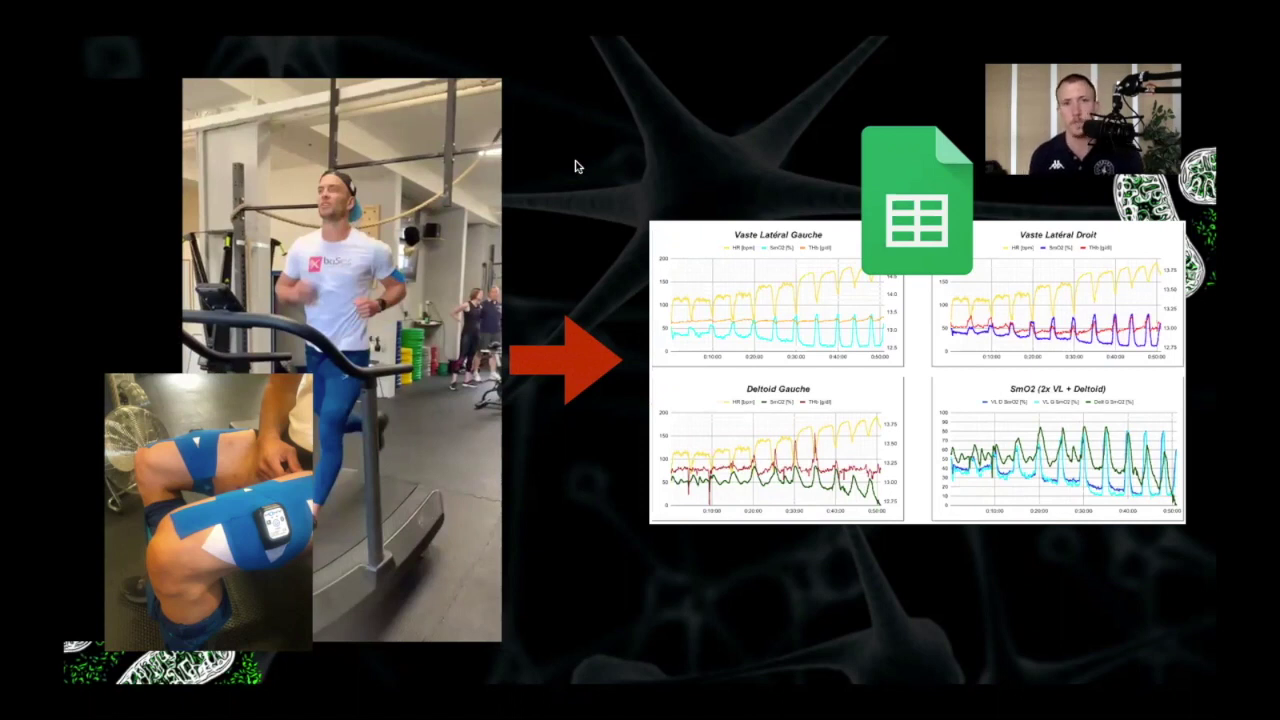
- Advance the Keynote slideshow to the Moxy Portal slide
key("Right")
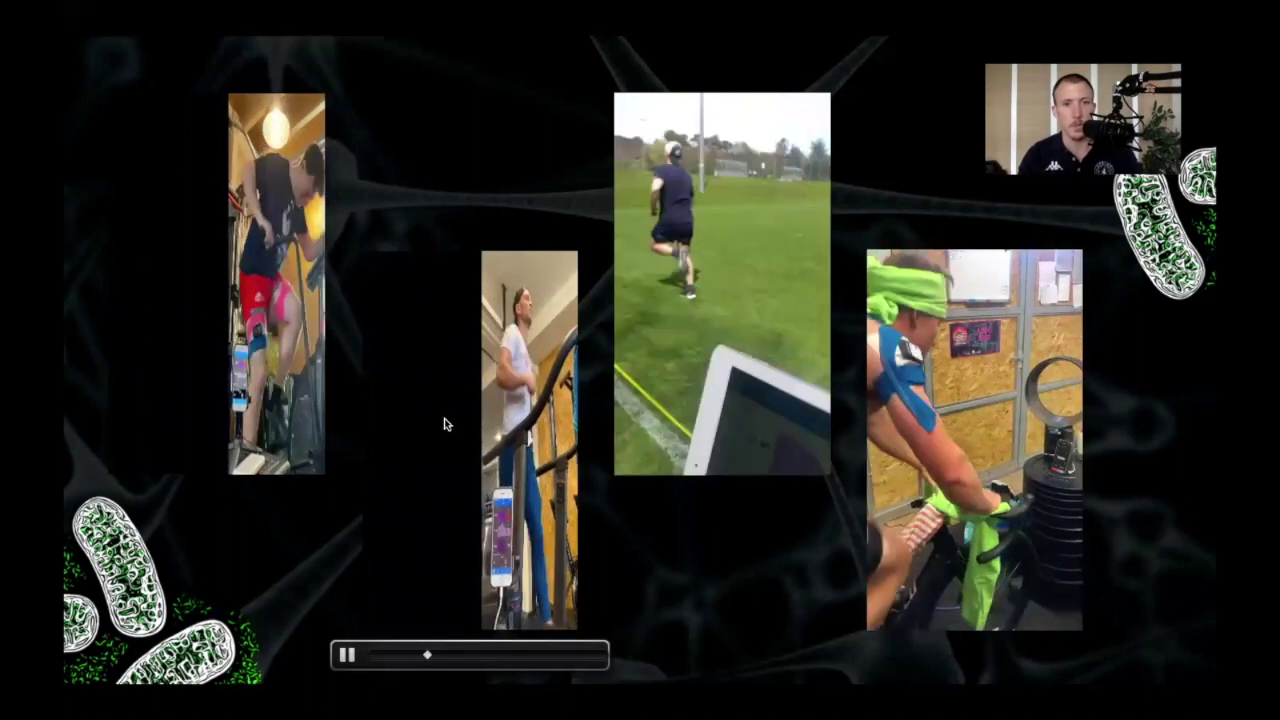
- Let the slide 3 workout clips play through to the tablet showing SmO2 and HR graphs
mouse_move(269, 414)
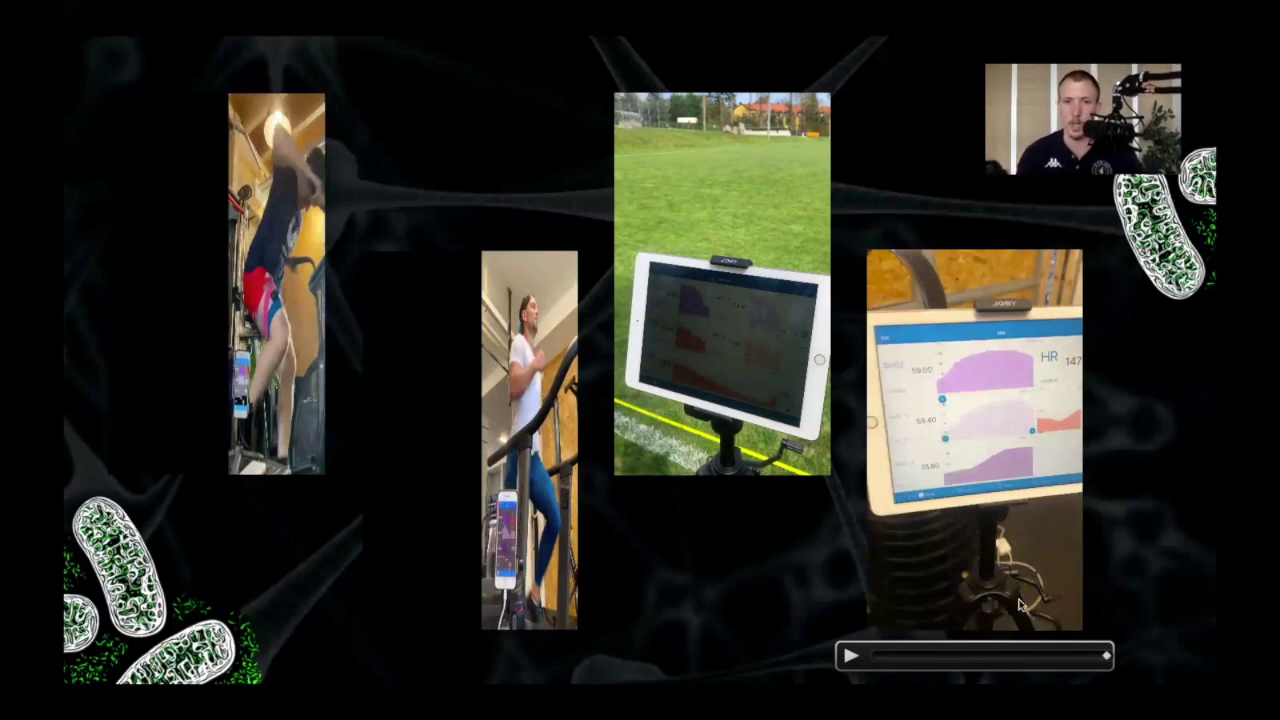
mouse_move(784, 405)
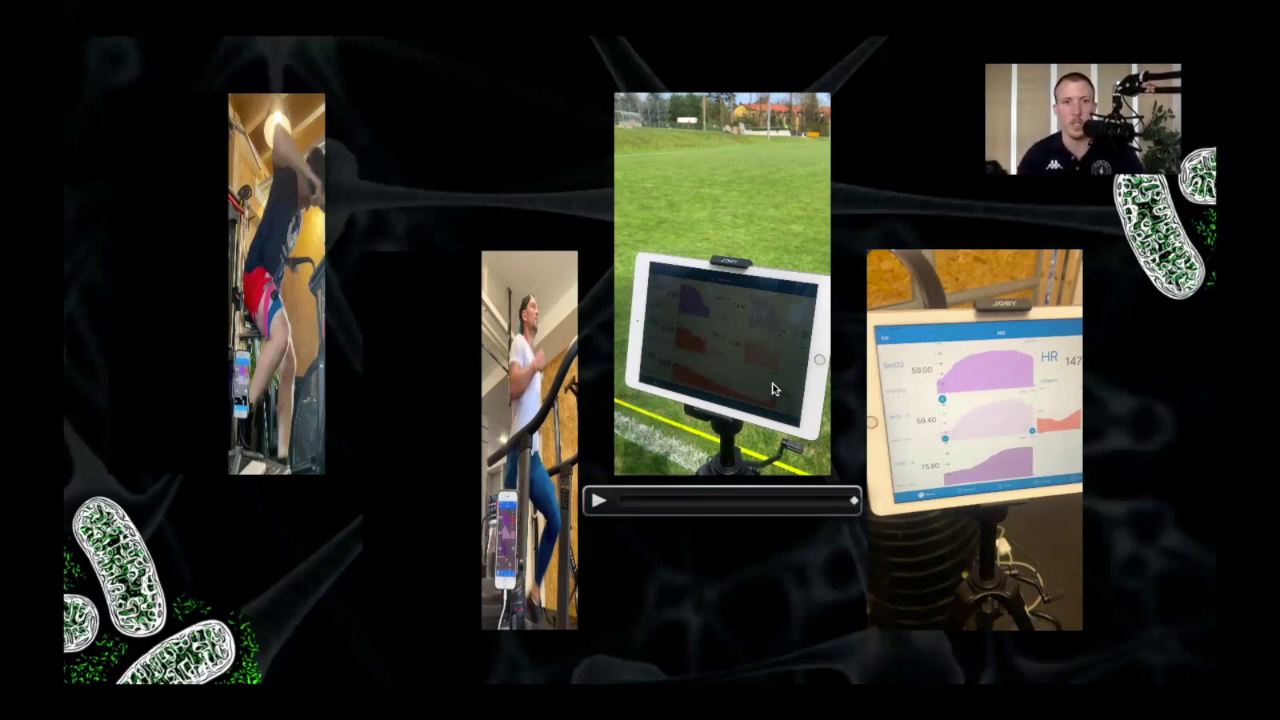
- Advance to slide 4 with the Moxy device settings and VO2 Master Manager screens
key("Right")
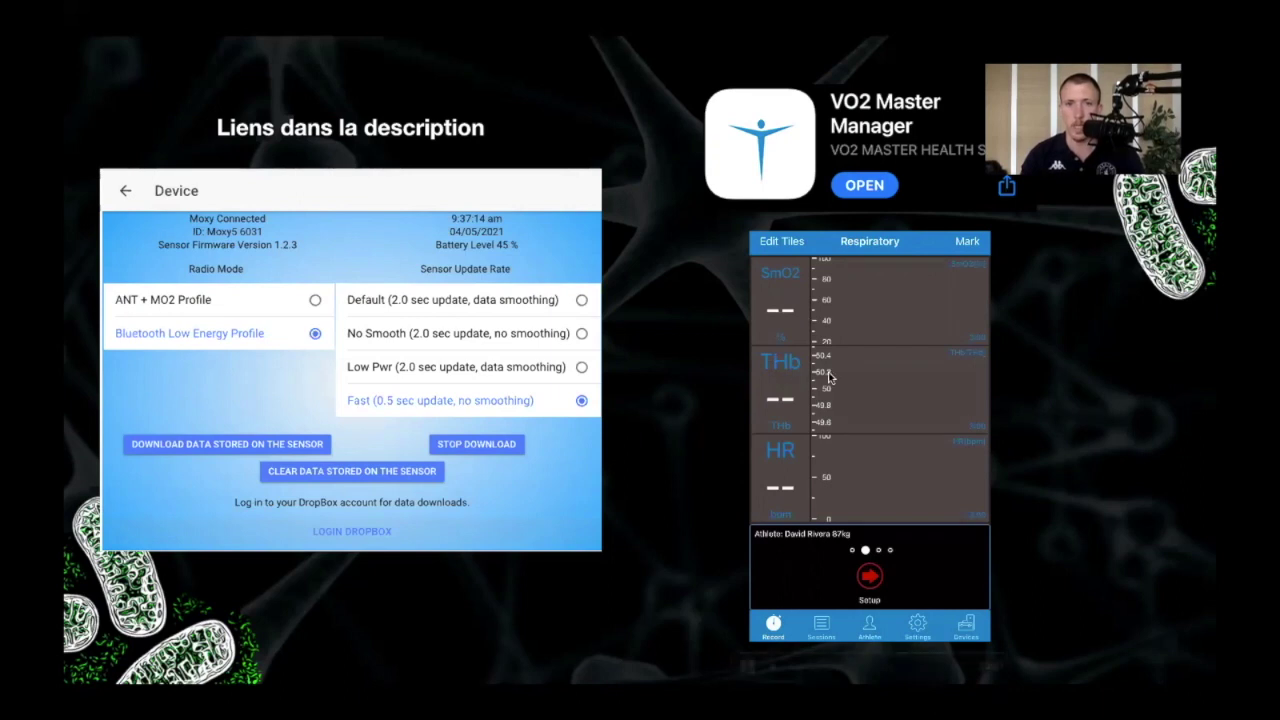
- Move to slide 5, pairing the rowing clip with Report Options at a 1s Average Interval
mouse_move(764, 300)
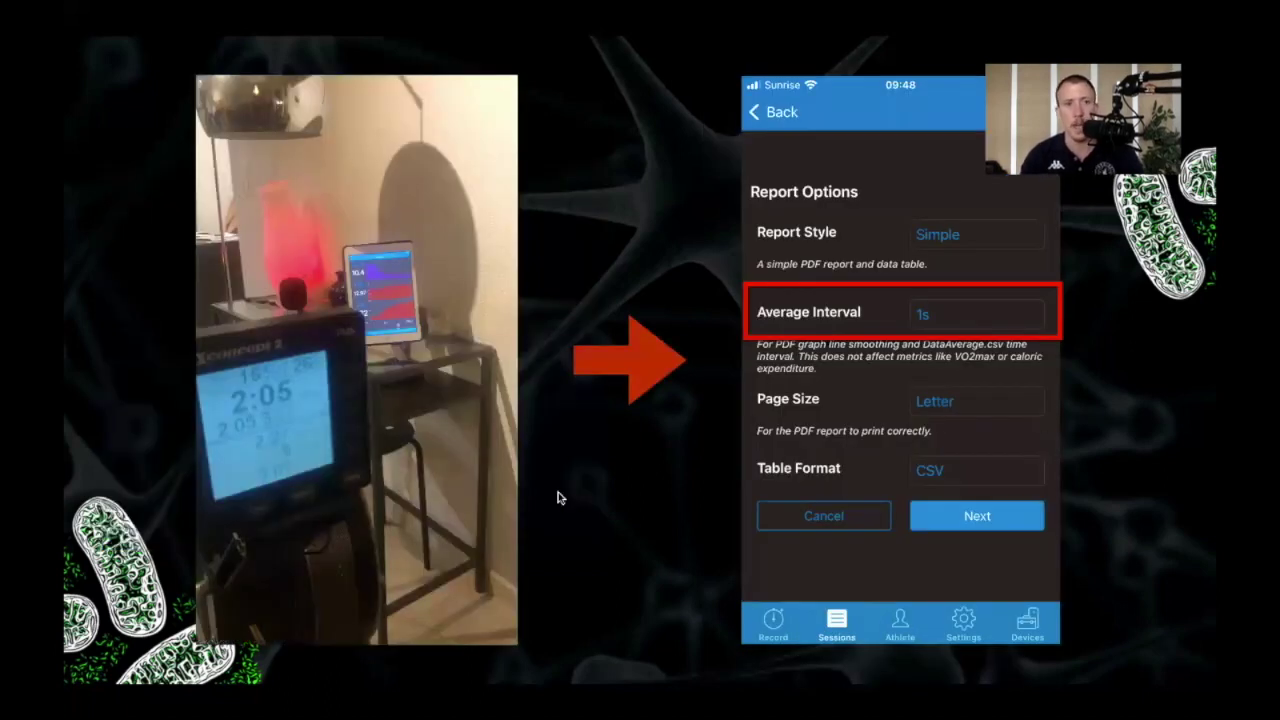
- Start the embedded rowing-machine video on the Report Options slide
left_click(427, 404)
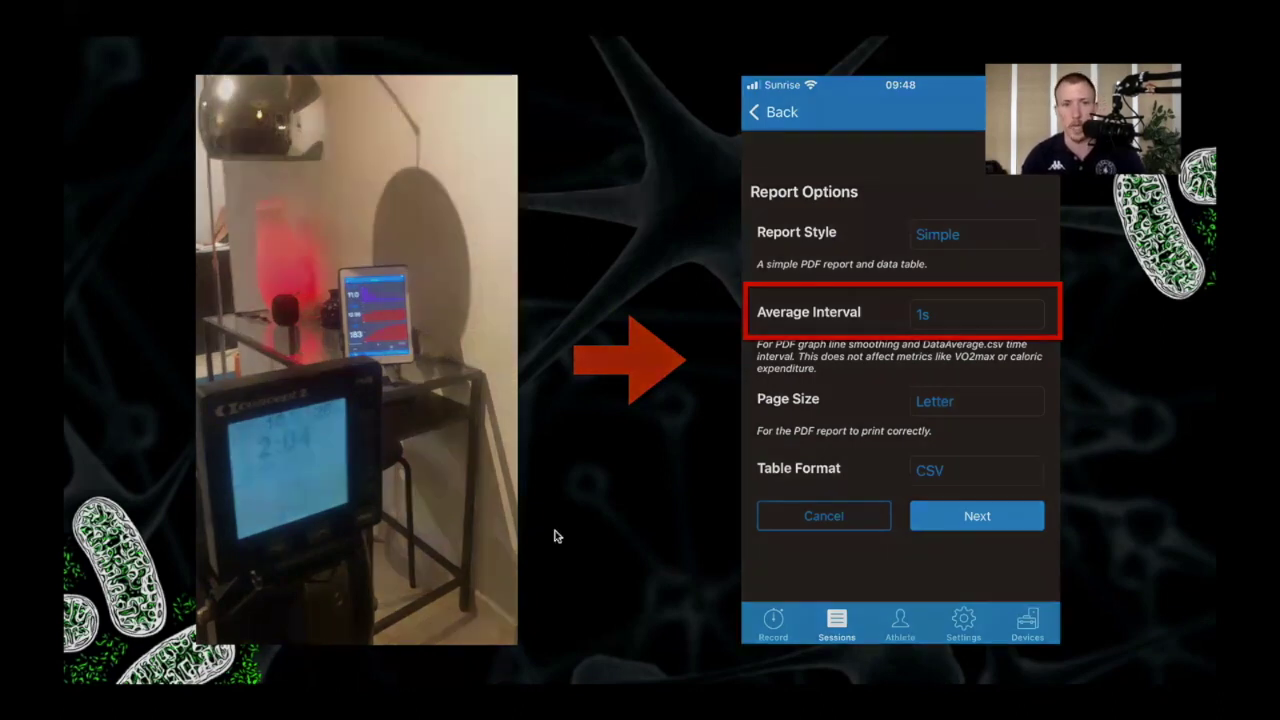
- Exit the slideshow, copy the Moxy Analytics Sheets link from the Keep note, and switch windows
key("Escape")
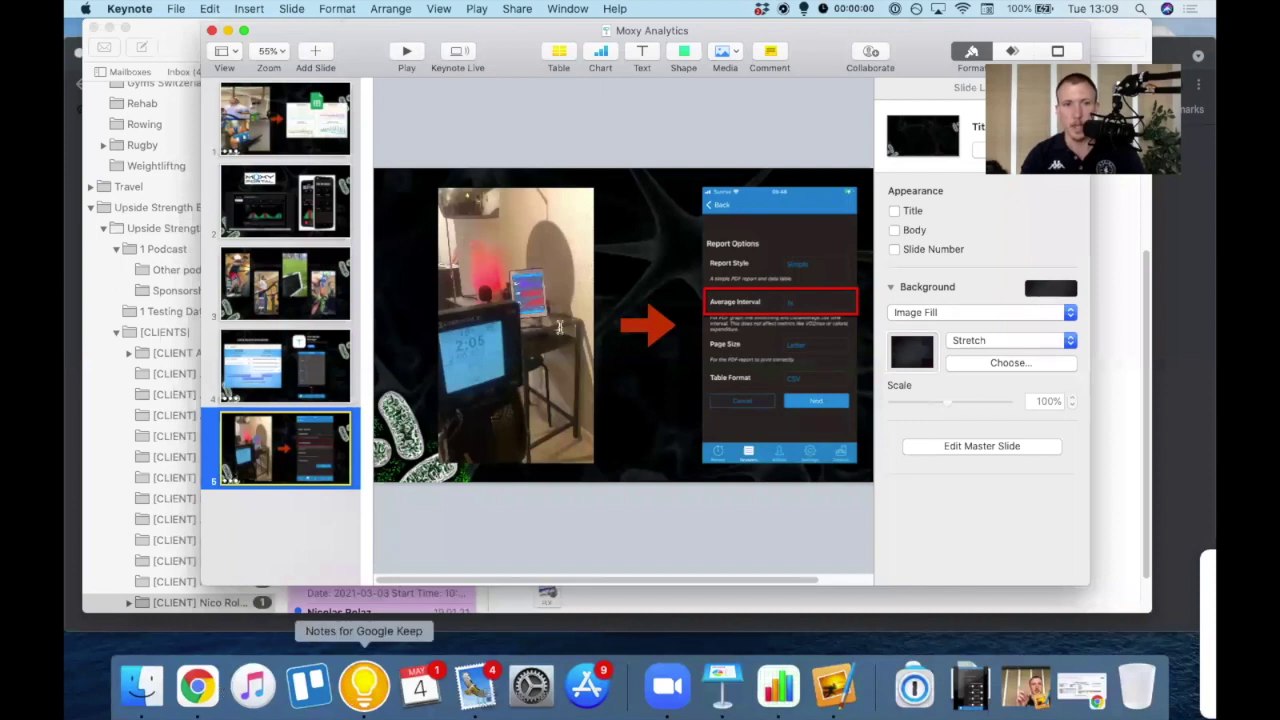
left_click(363, 685)
scroll(650, 296, "up", 5)
left_click_drag(650, 296, 398, 270)
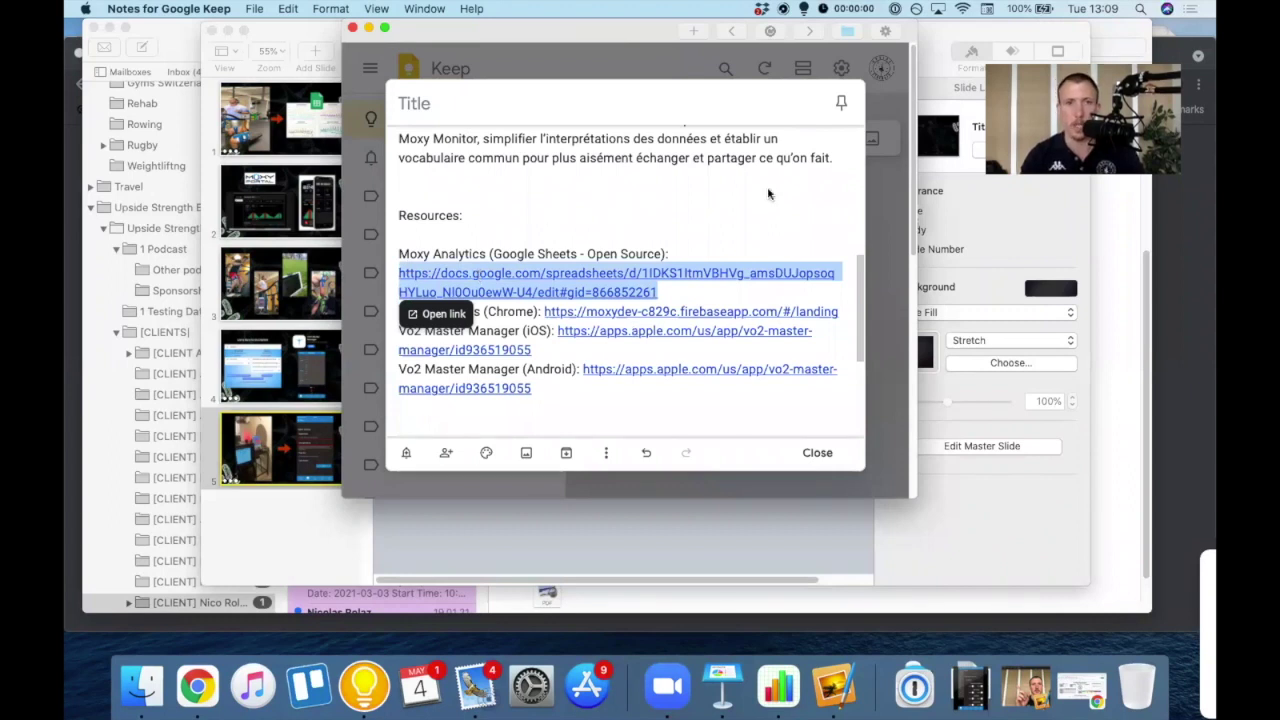
key("ctrl+Up")
- Paste the Moxy Analytics spreadsheet link into the incognito Chrome tab and load it
left_click(280, 76)
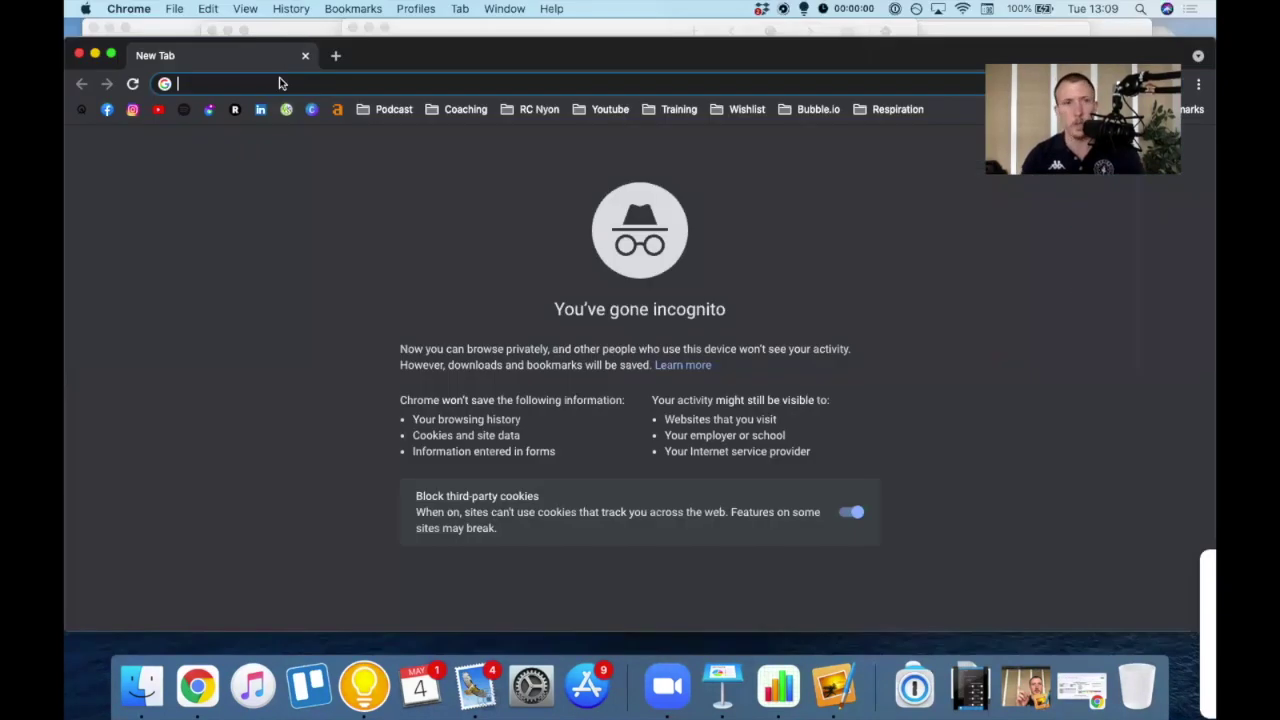
key("Return")
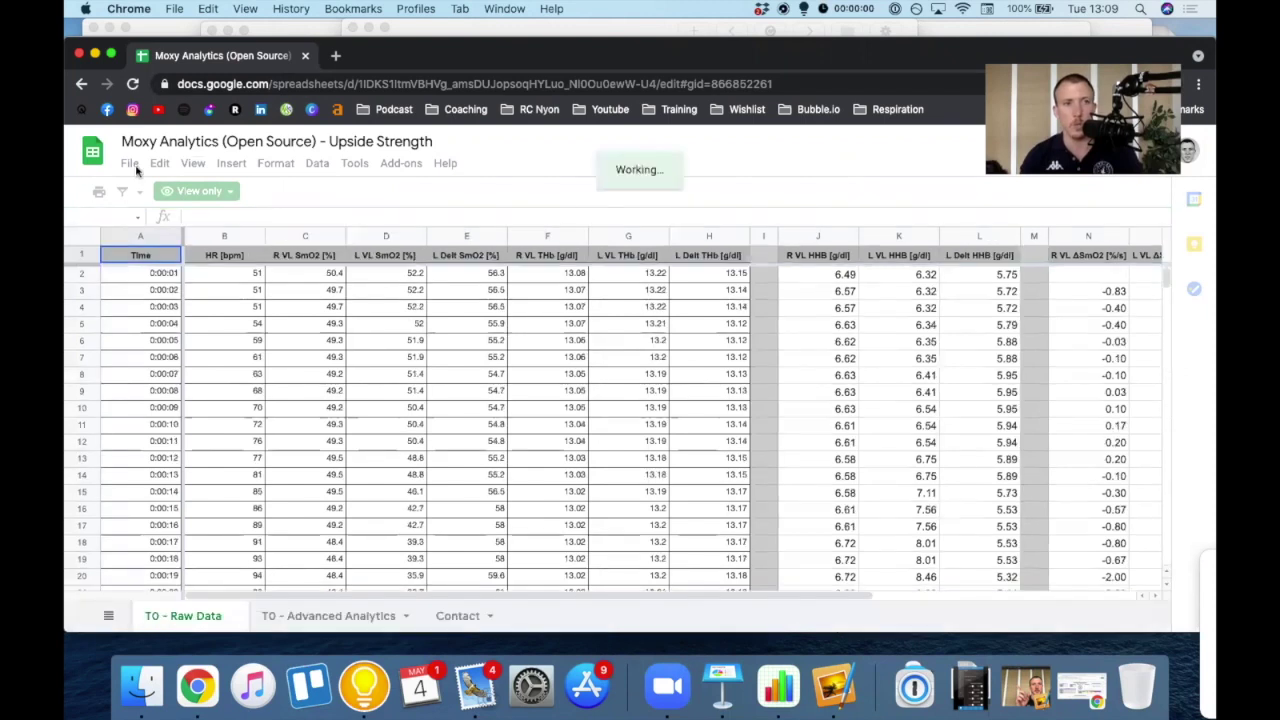
- Make a copy named 'My own copy of Moxy Analytics (Open Source) - Upside Strength'
left_click(130, 165)
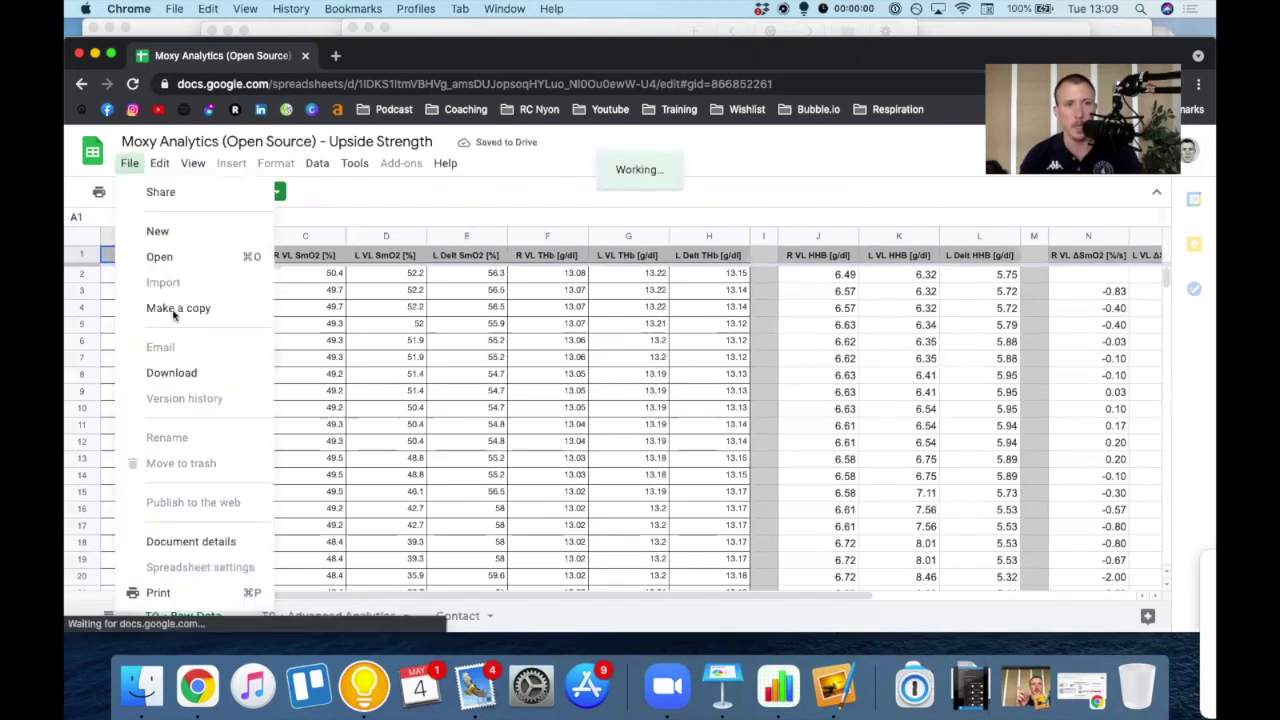
left_click(200, 312)
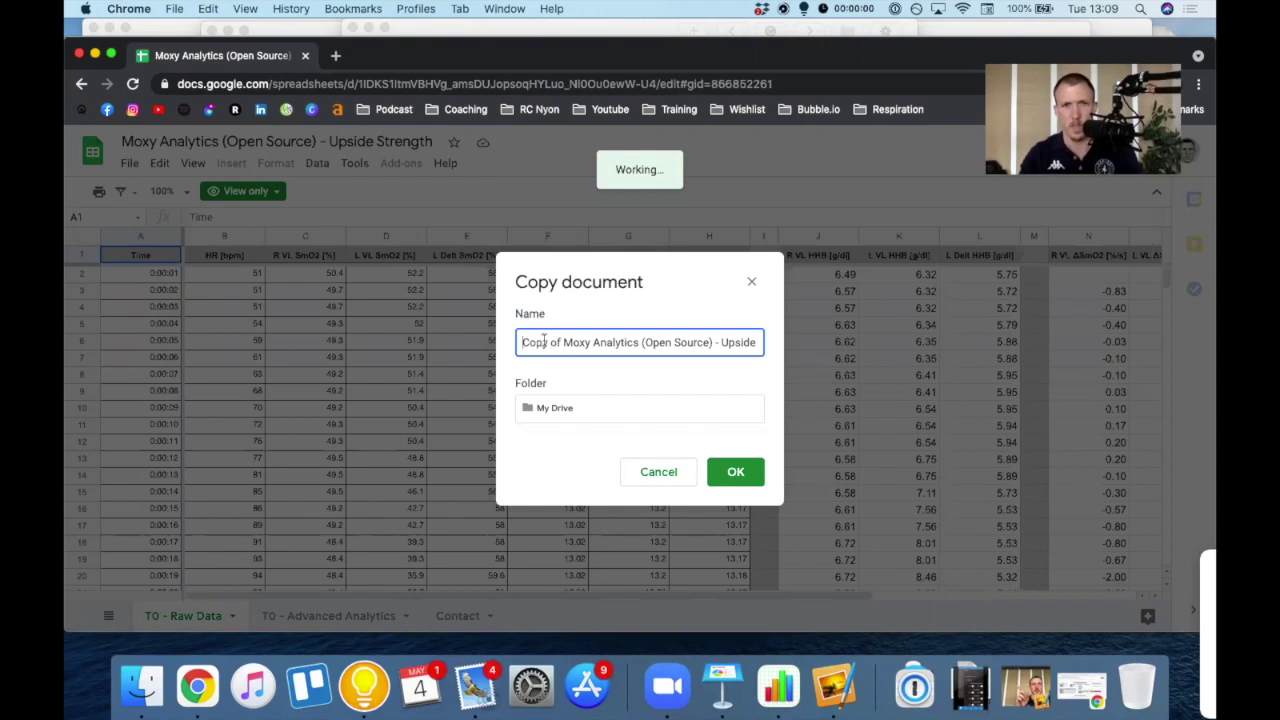
left_click_drag(518, 342, 562, 342)
type("My o")
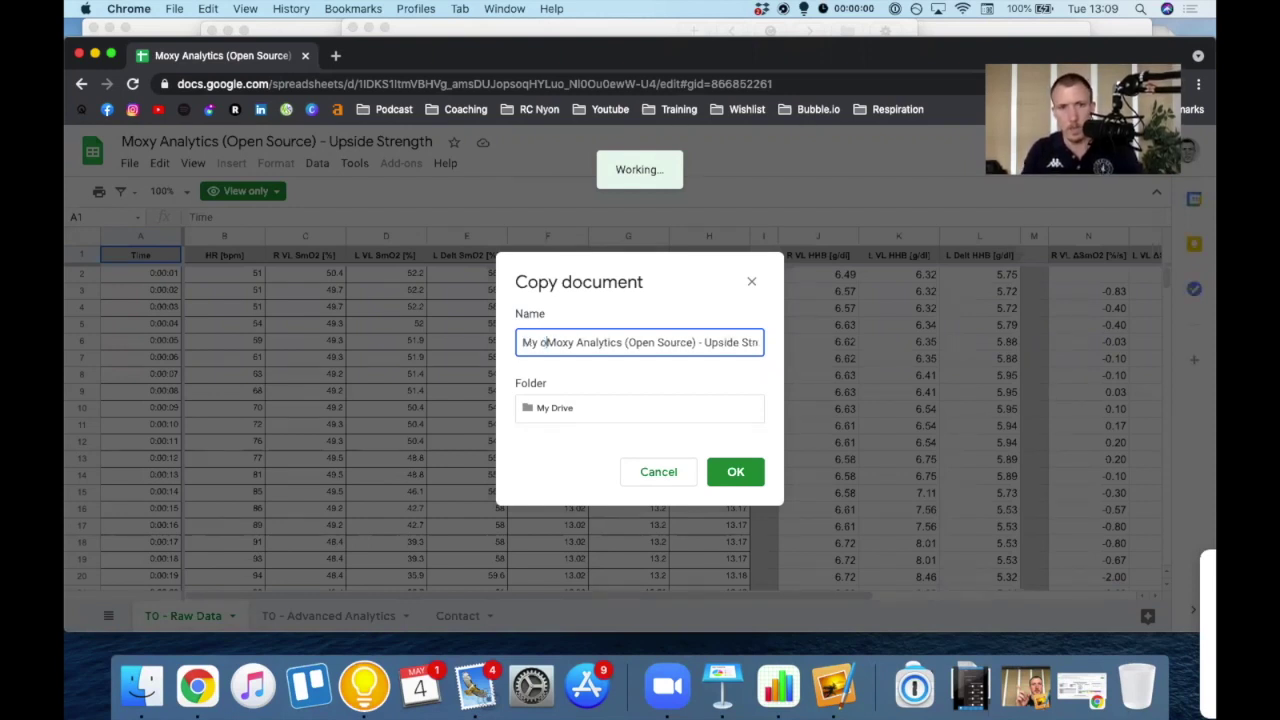
type("wn copy of")
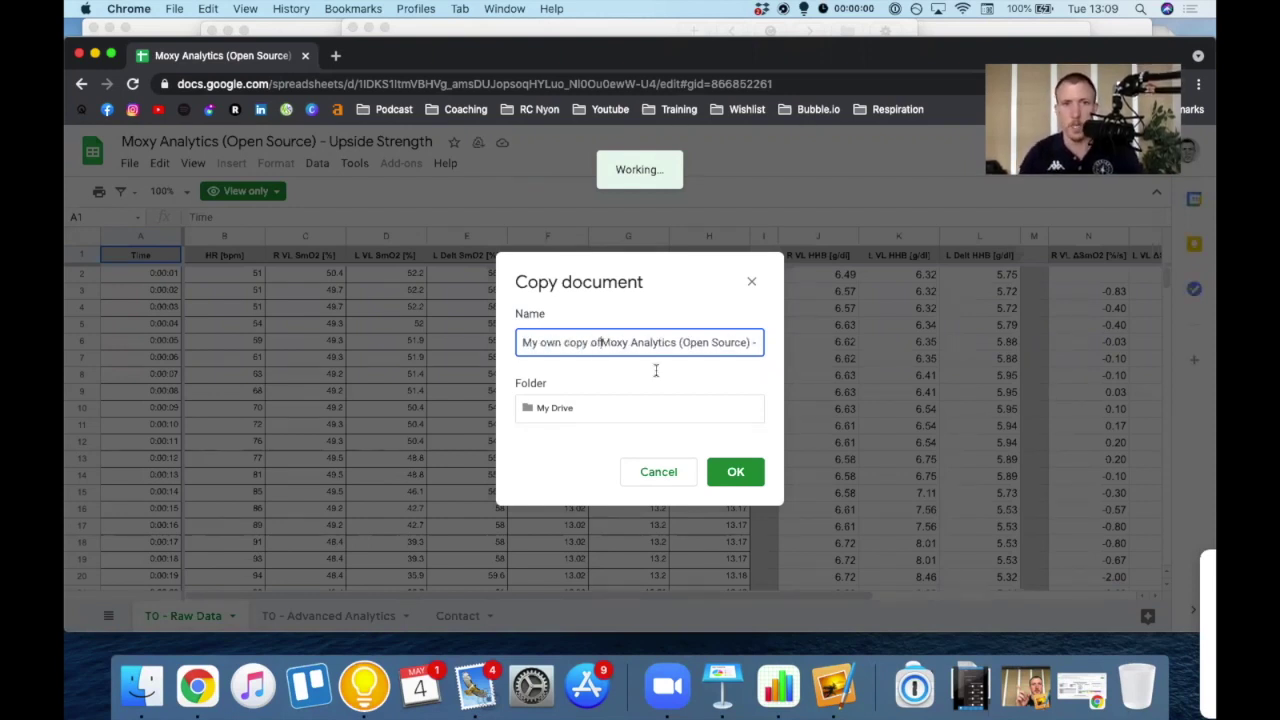
left_click(729, 468)
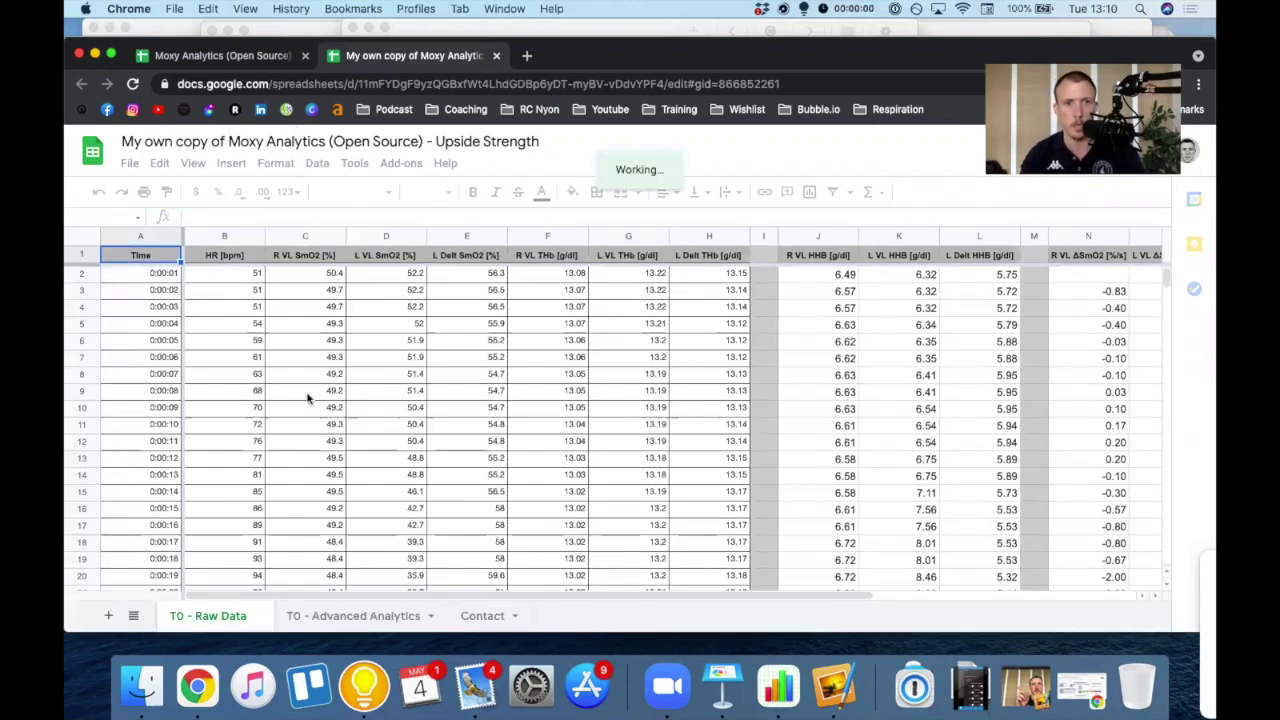
- Review header cells A1 to H1, Time through L Delt THb [g/dl], then switch to Mail
left_click(139, 236)
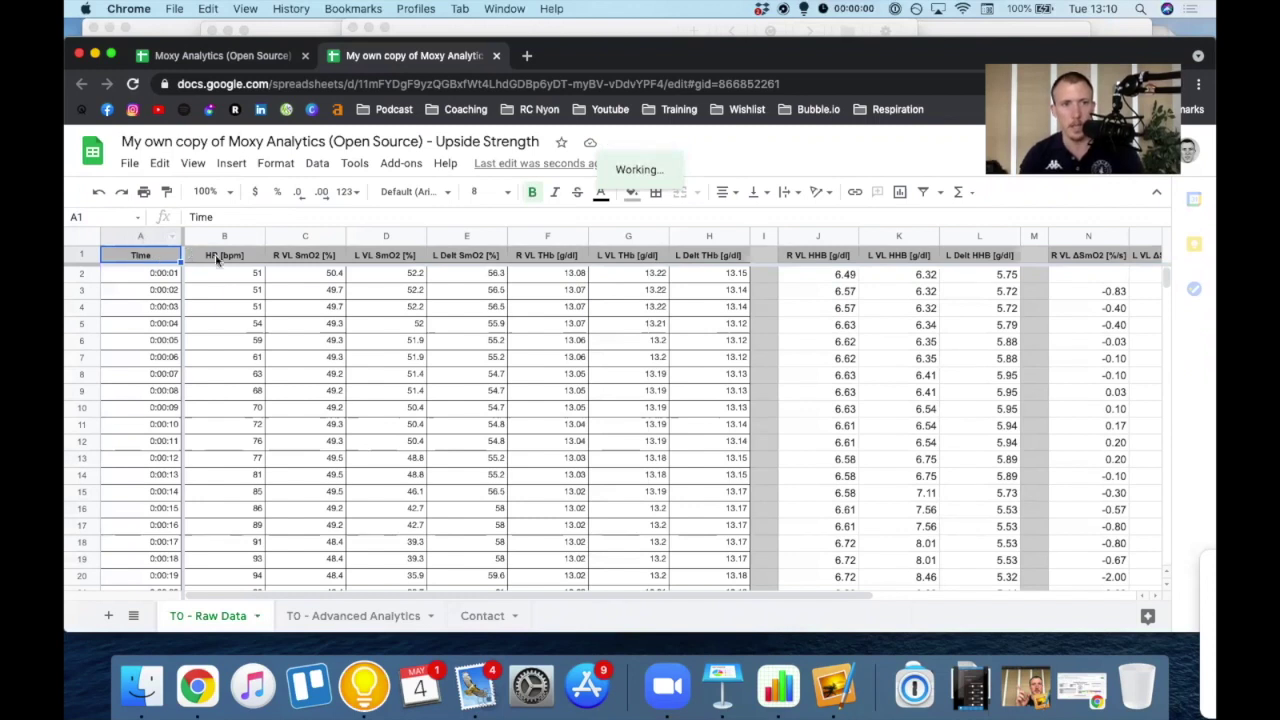
key("Right")
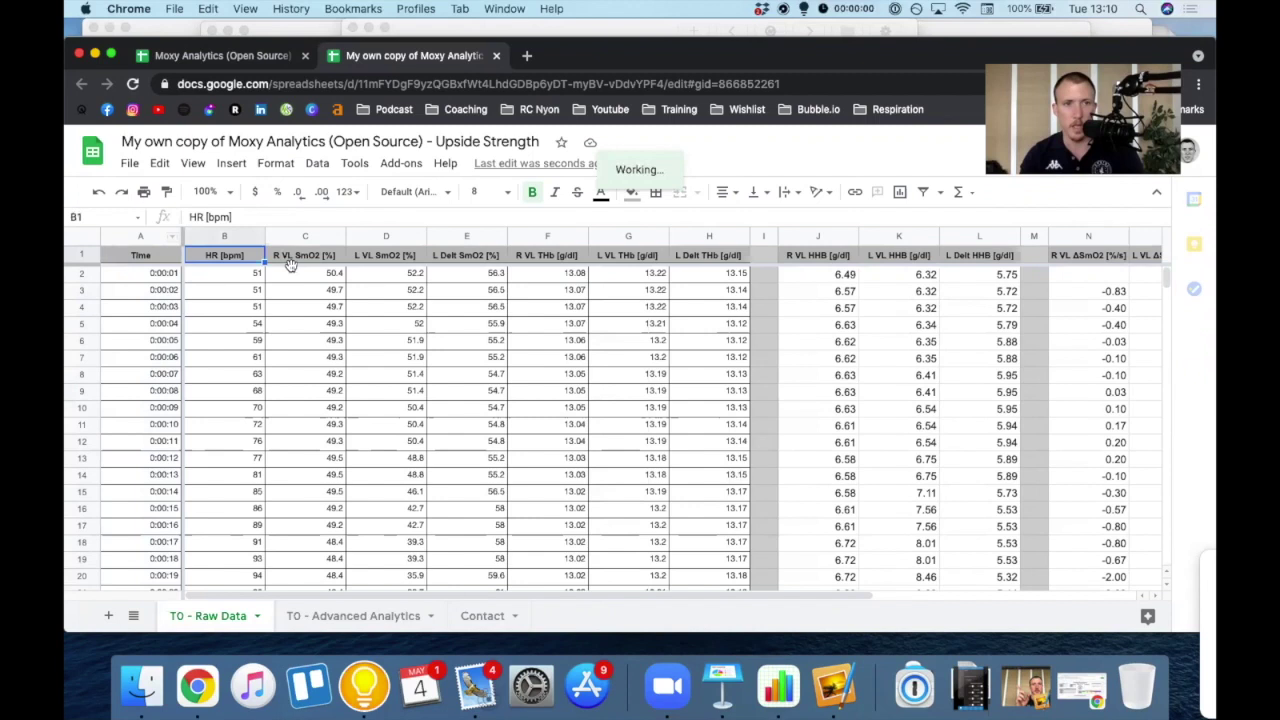
key("Right")
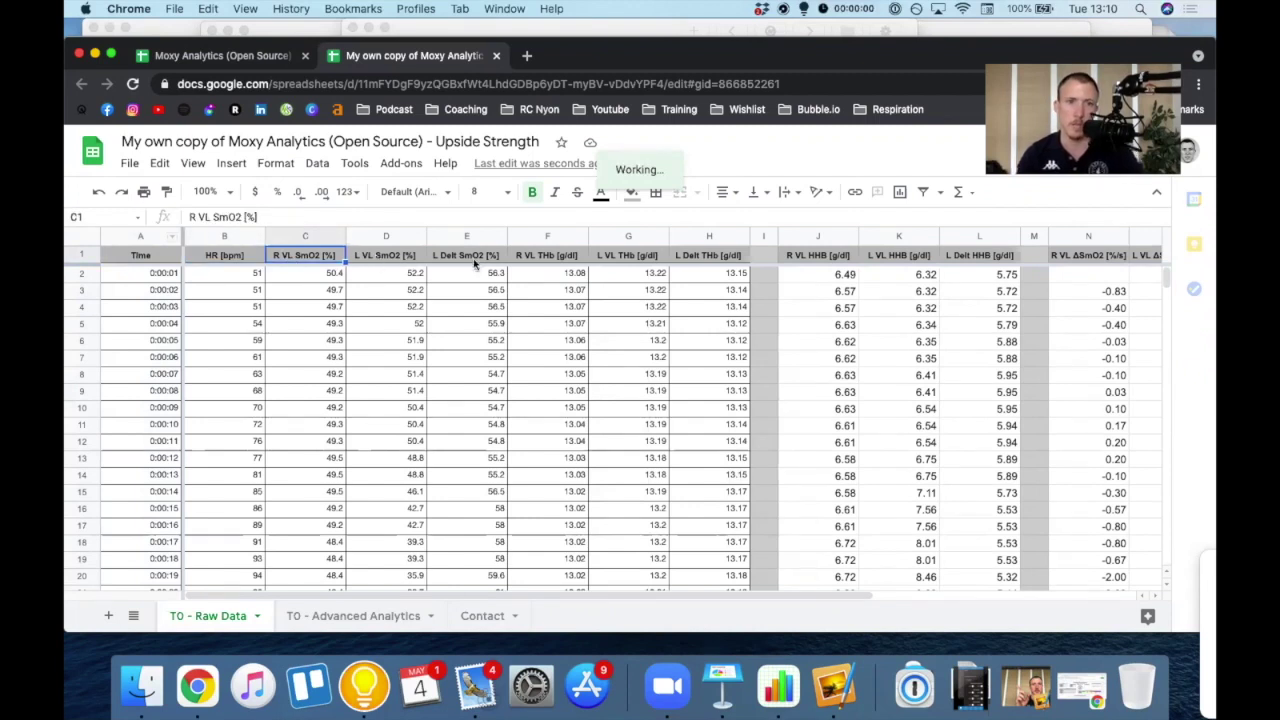
key("Right")
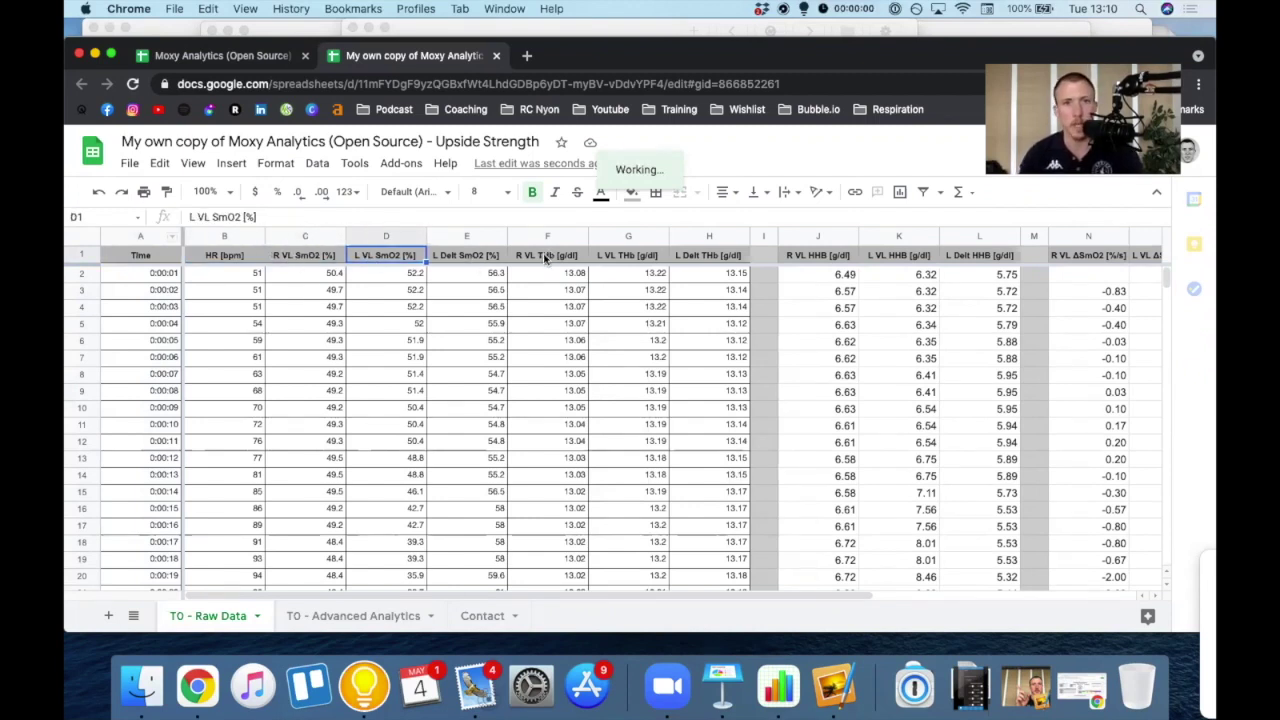
left_click(547, 258)
key("Right")
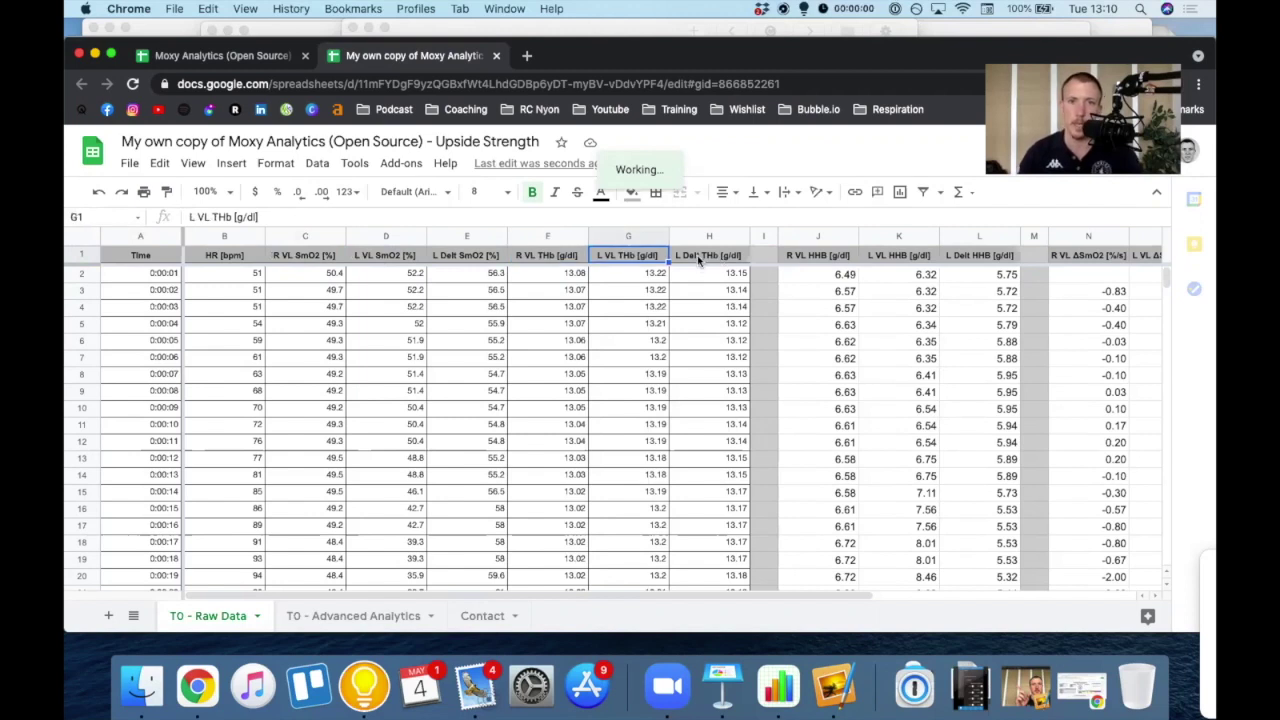
left_click(700, 258)
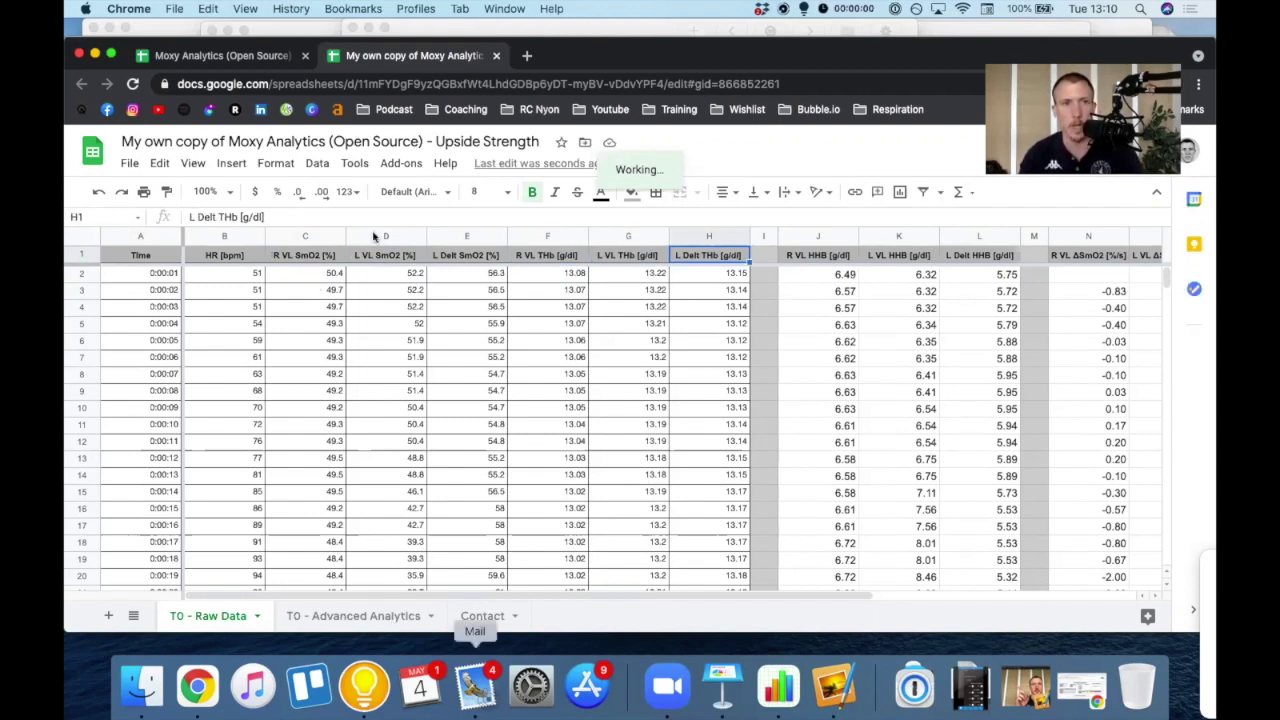
key("super+Tab")
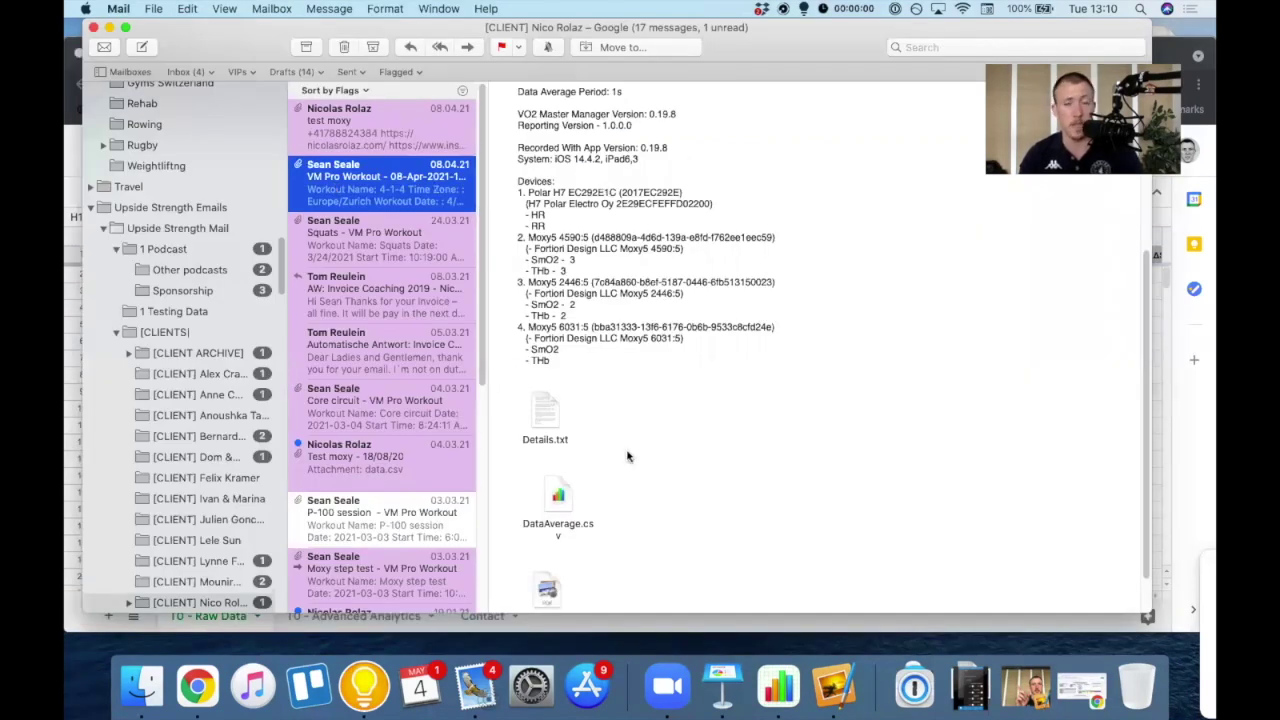
- Open the email's DataAverage.csv attachment in Numbers
left_click(629, 544)
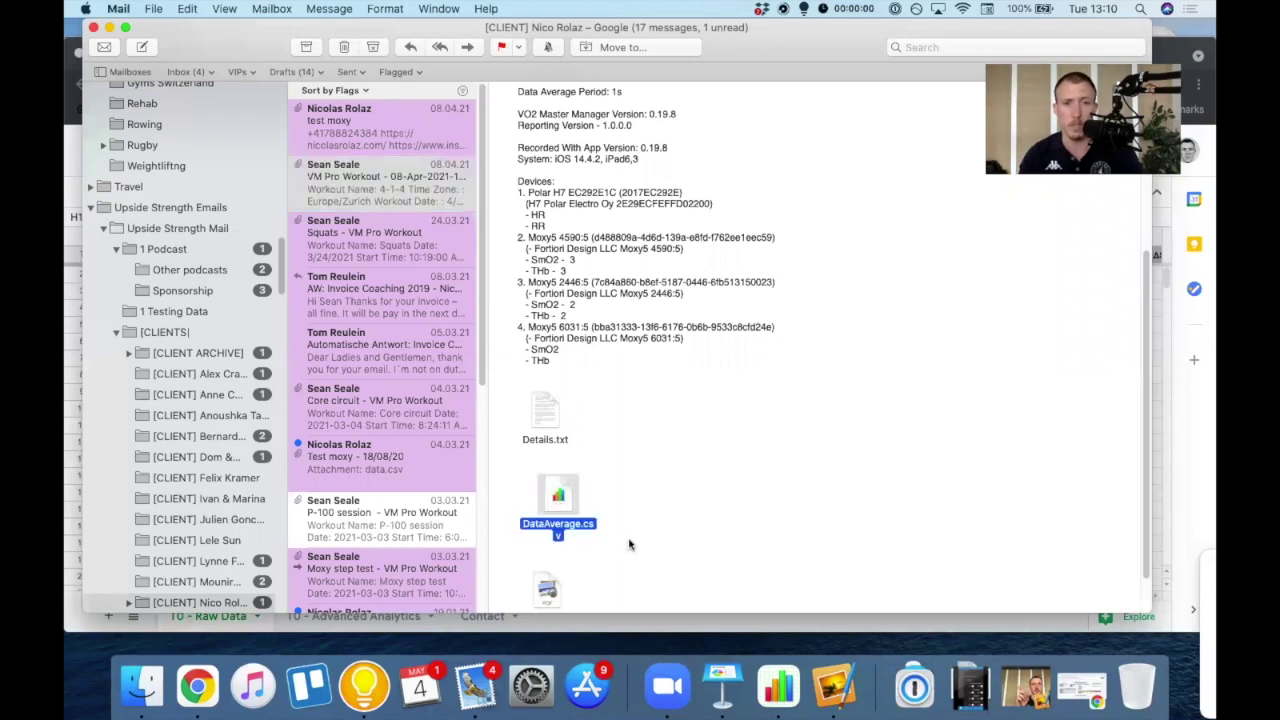
double_click(570, 506)
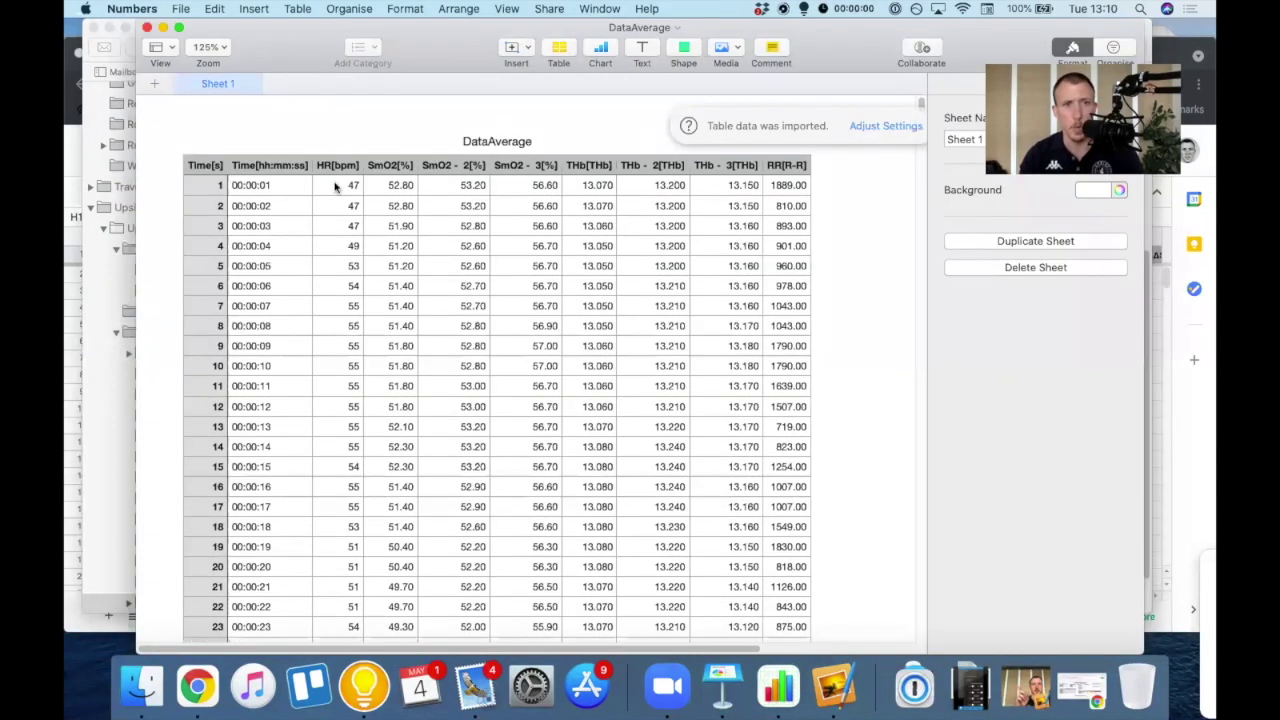
- Review the DataAverage table's HR, SmO2 and THb column headers in Numbers
left_click(333, 168)
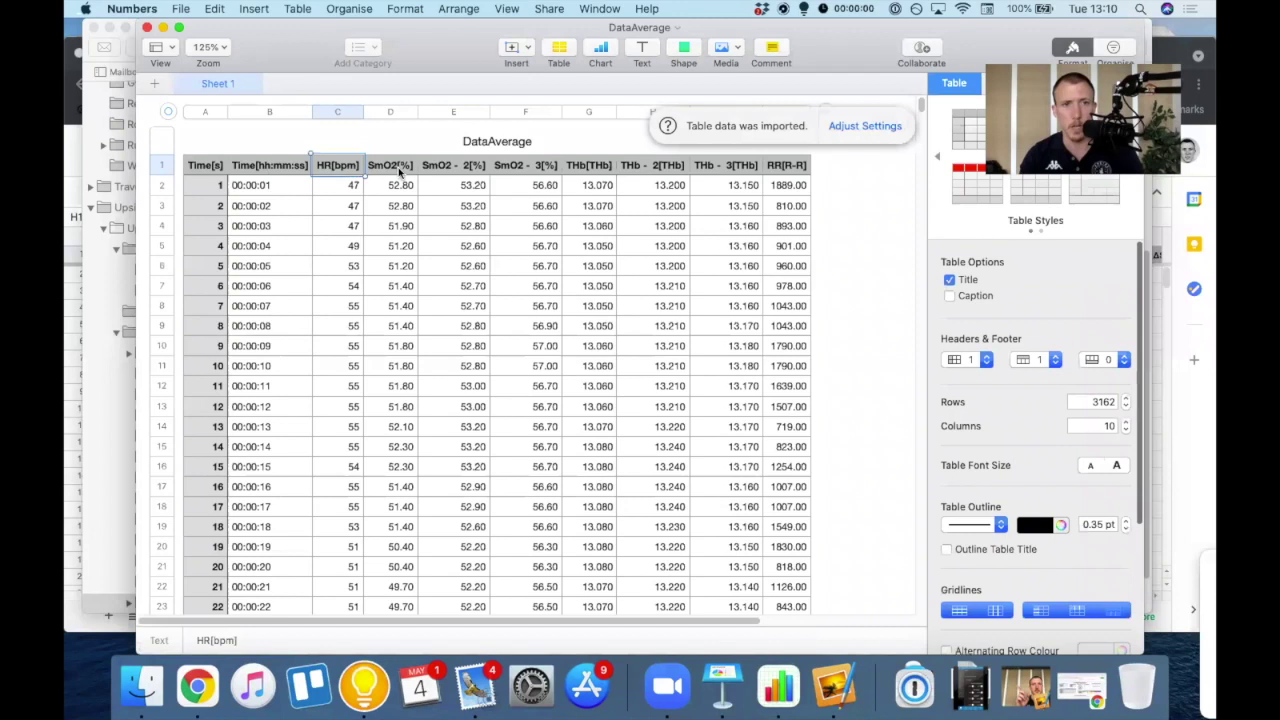
left_click(453, 167)
left_click(640, 170)
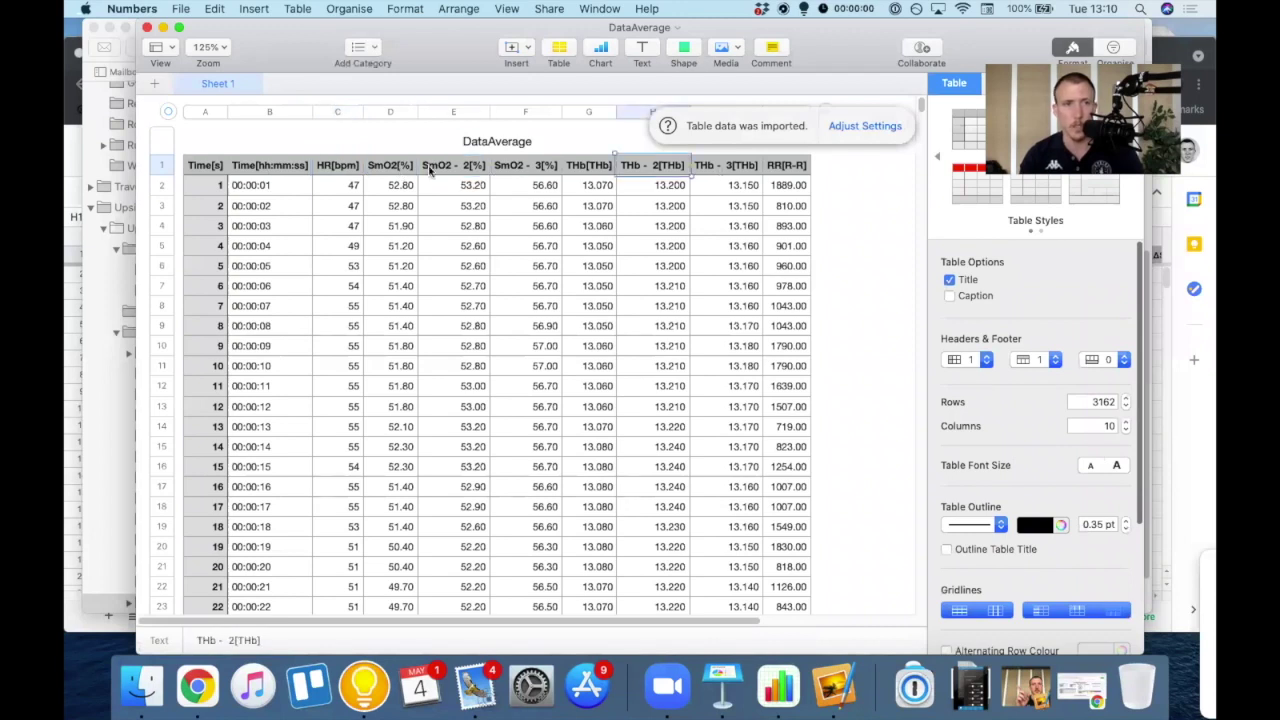
key("Tab")
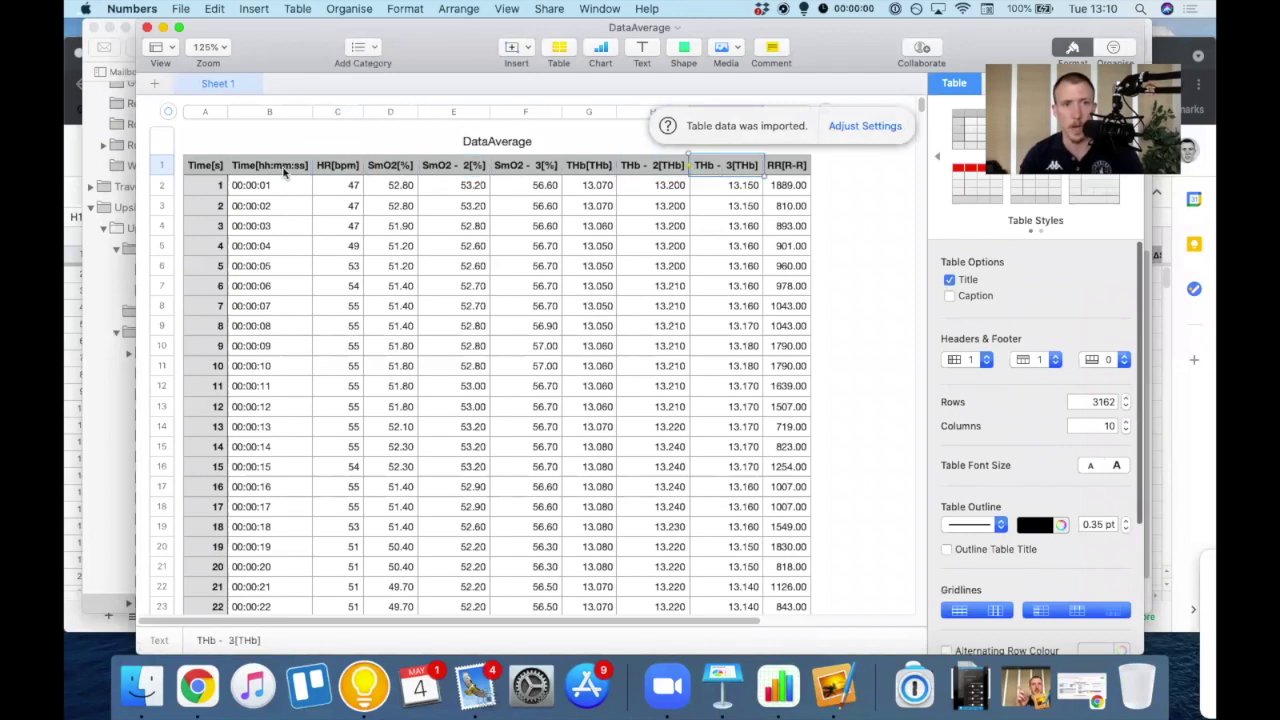
key("Left")
key("Left")
key("Left")
key("Left")
key("Left")
key("Left")
key("Right")
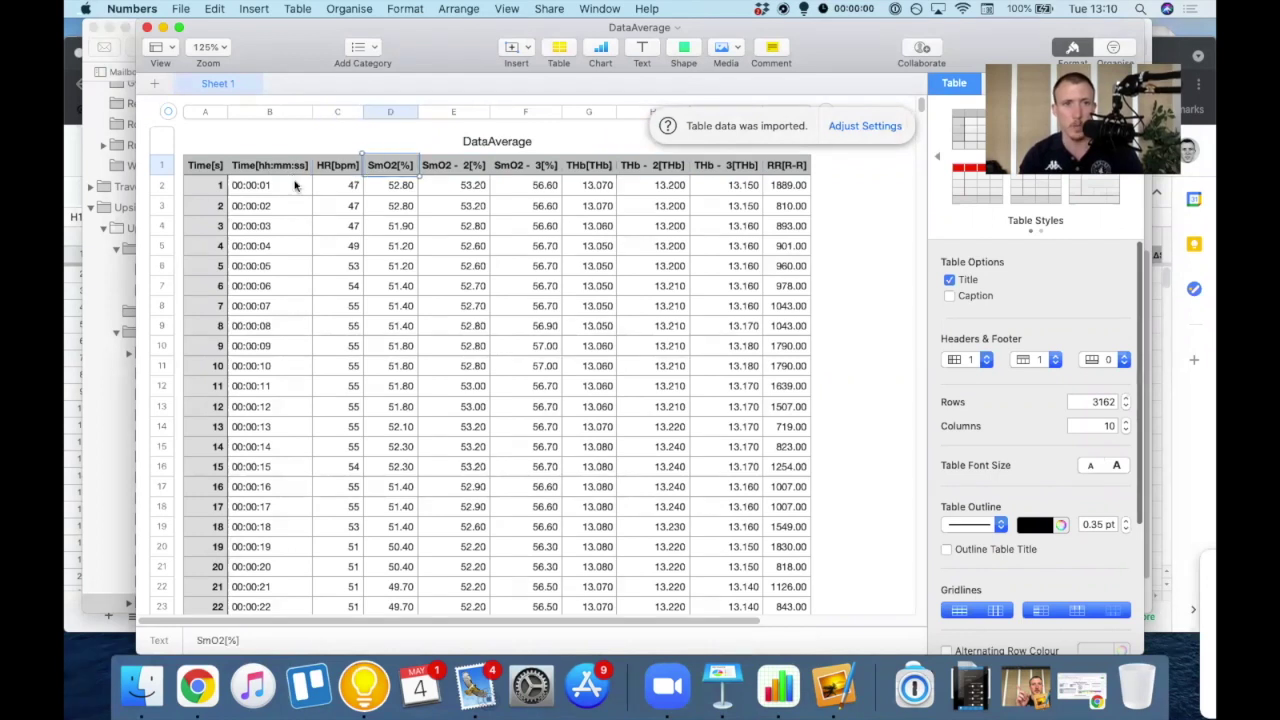
key("Right")
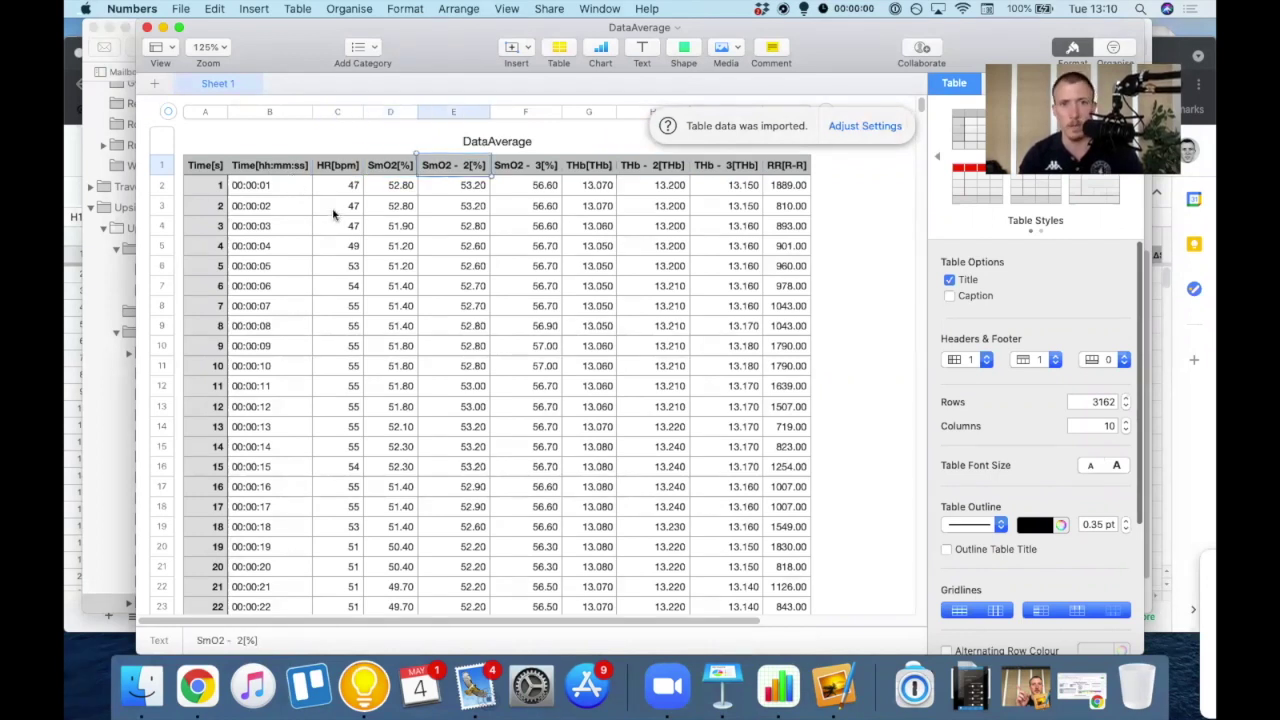
key("Right")
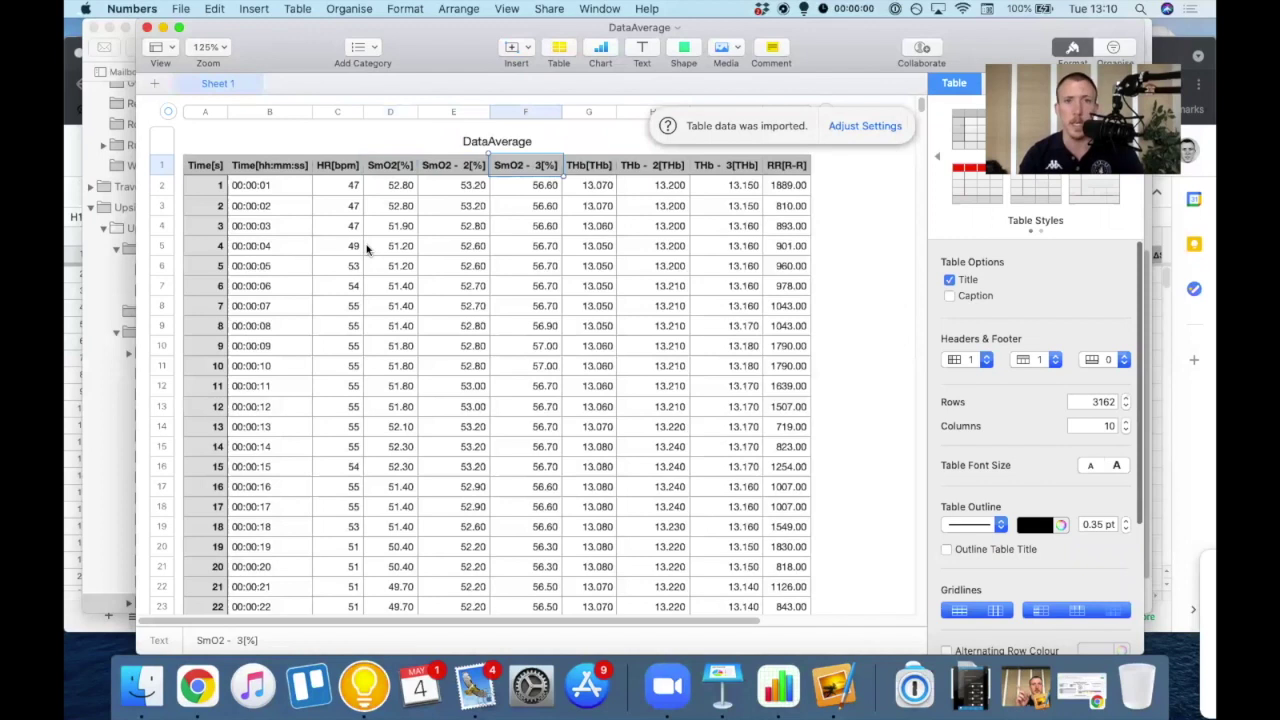
key("Right")
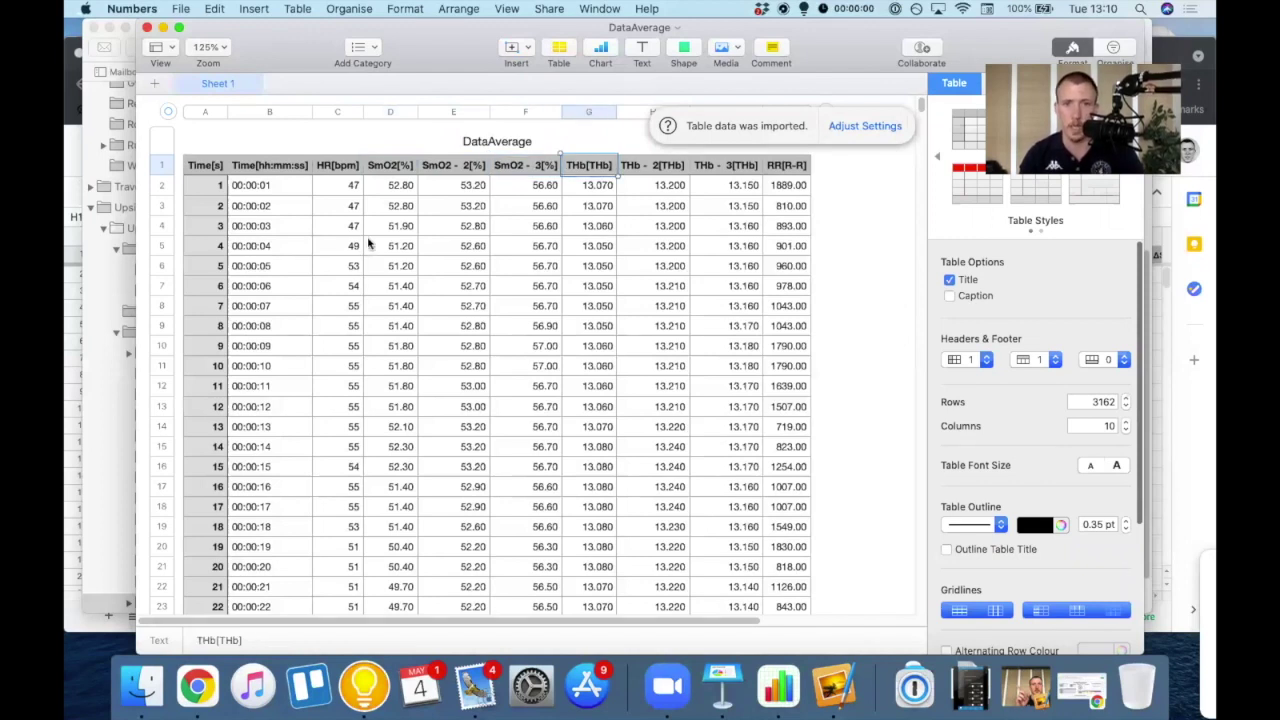
key("Right")
key("Right")
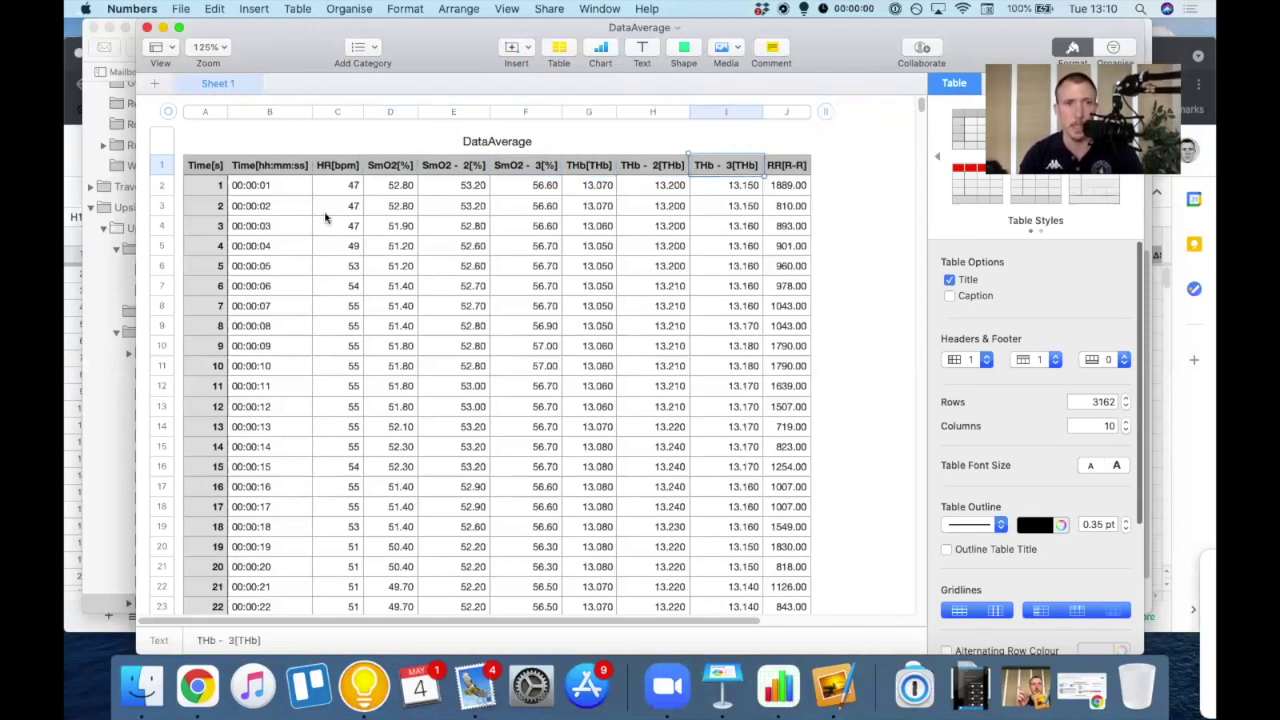
- Select from the first HR value down to the last THb - 3 value and copy it
left_click(343, 189)
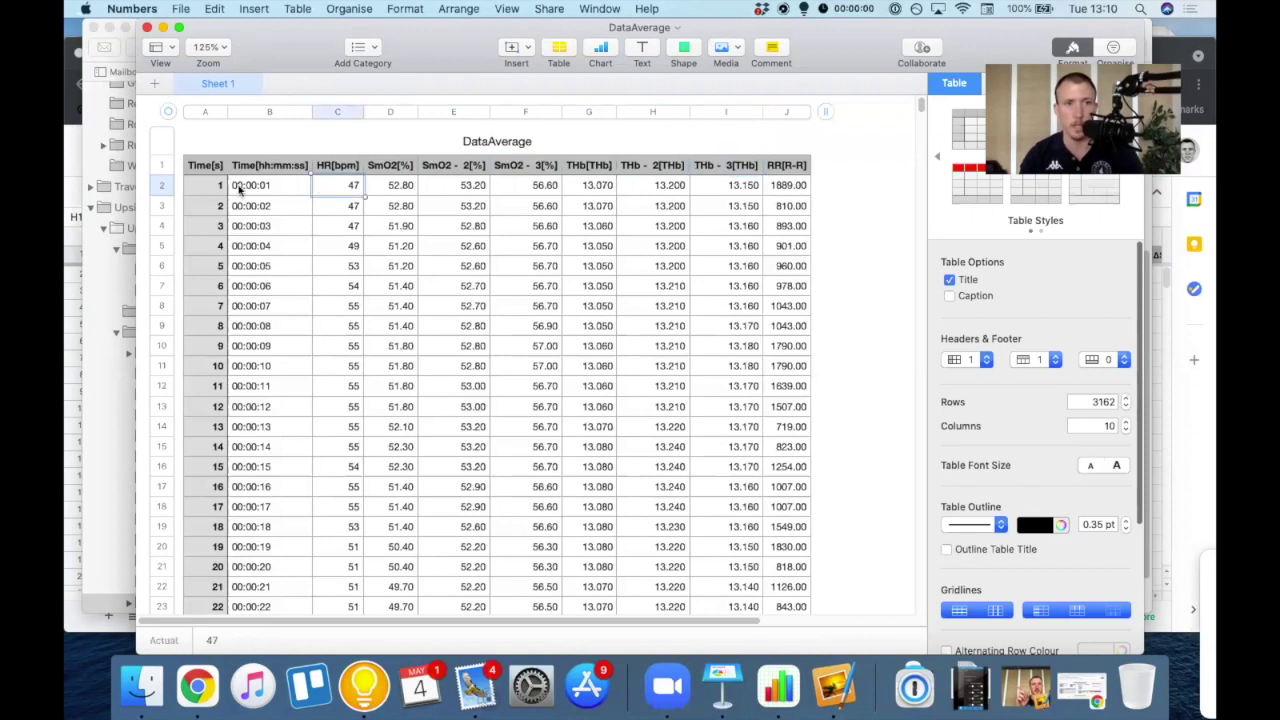
left_click(240, 189)
left_click(327, 193)
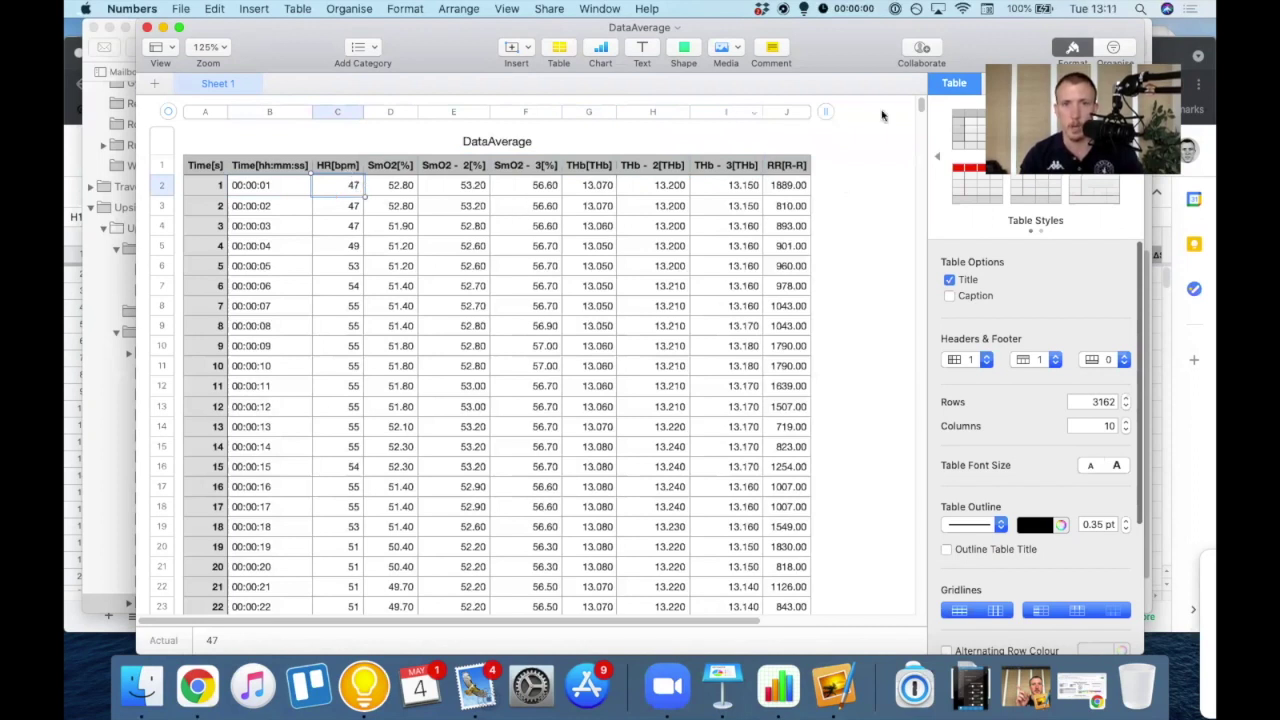
left_click_drag(921, 106, 922, 598)
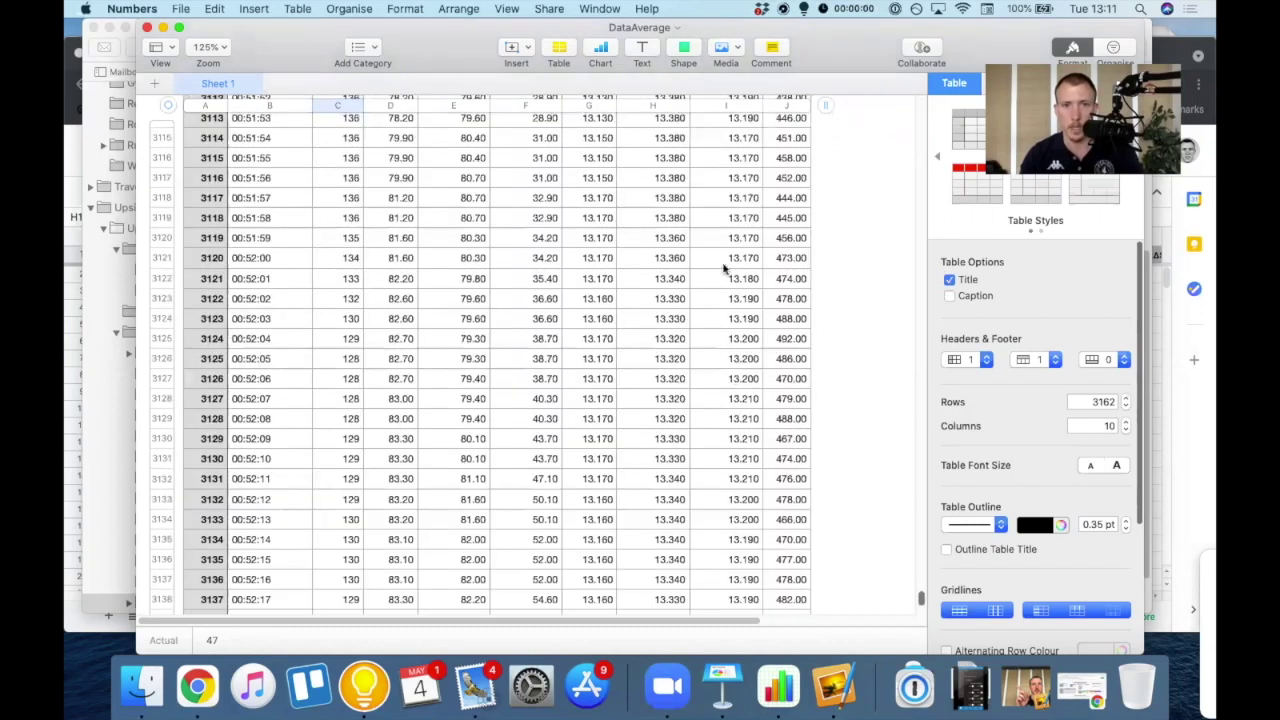
scroll(731, 374, "down", 10)
left_click(724, 274, "shift")
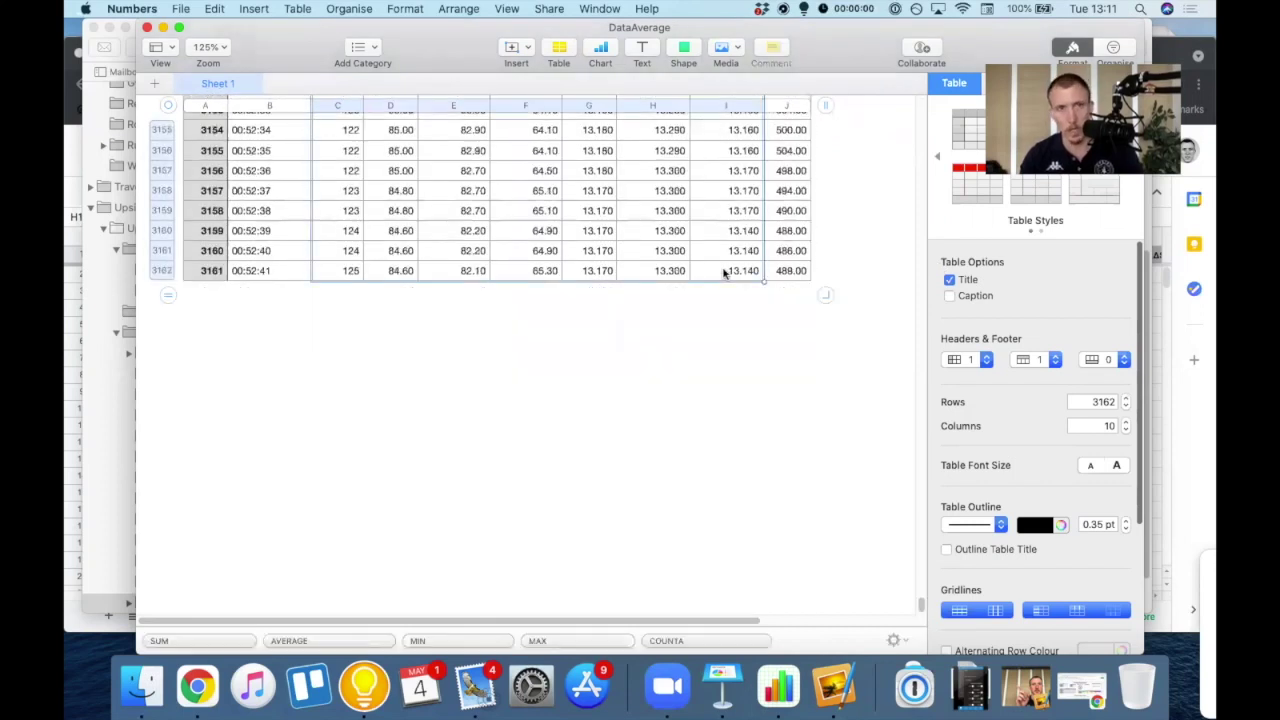
key("super+c")
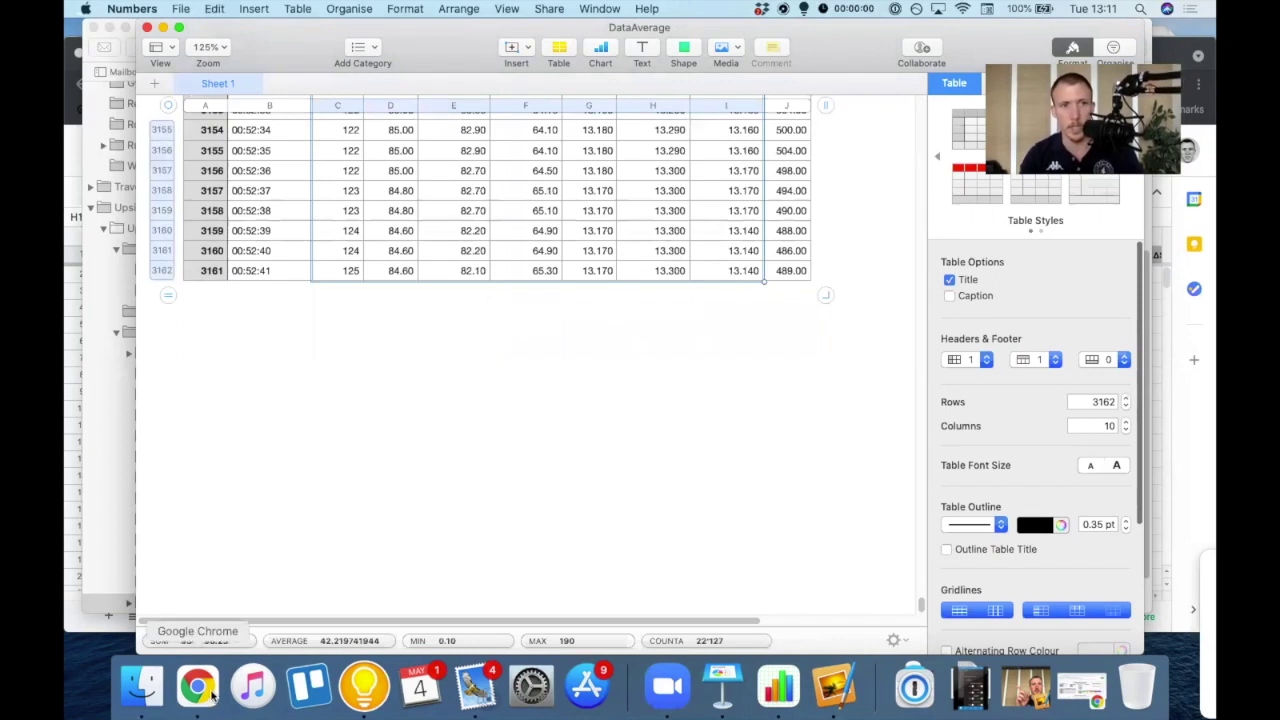
- Paste the copied Numbers data over the old values starting at B2 of T0 - Raw Data
left_click(199, 686)
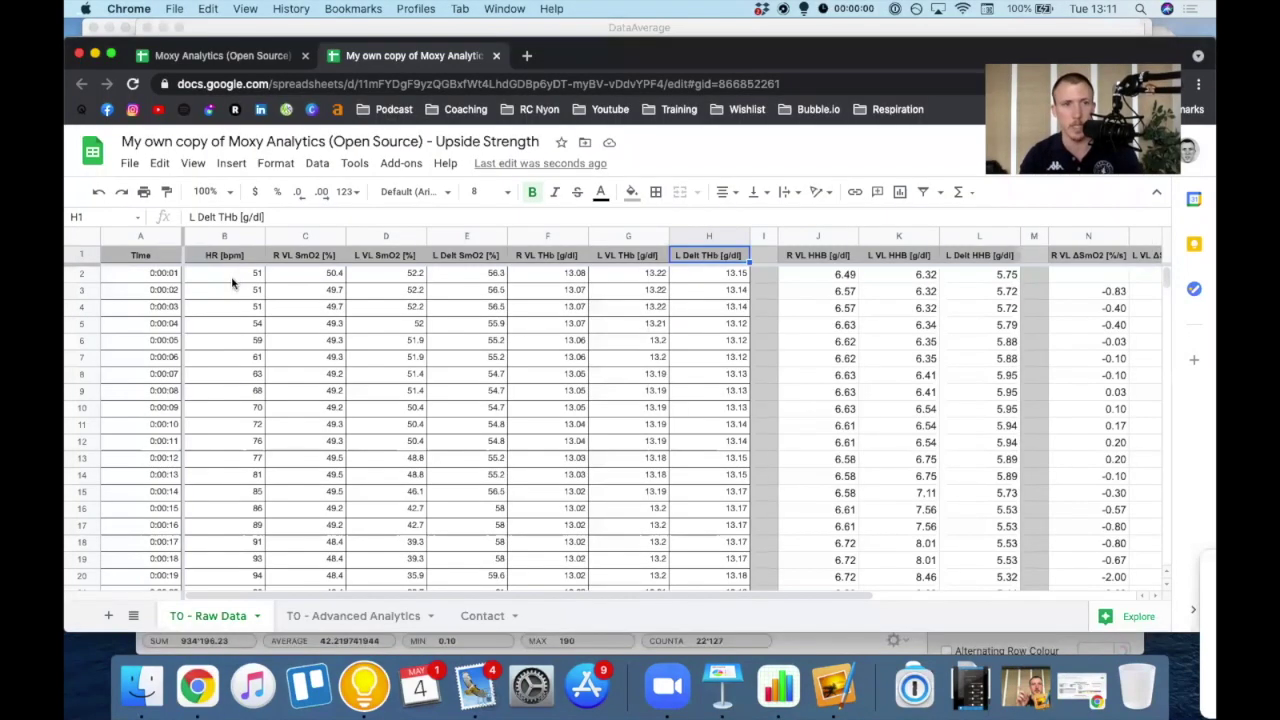
left_click(232, 280)
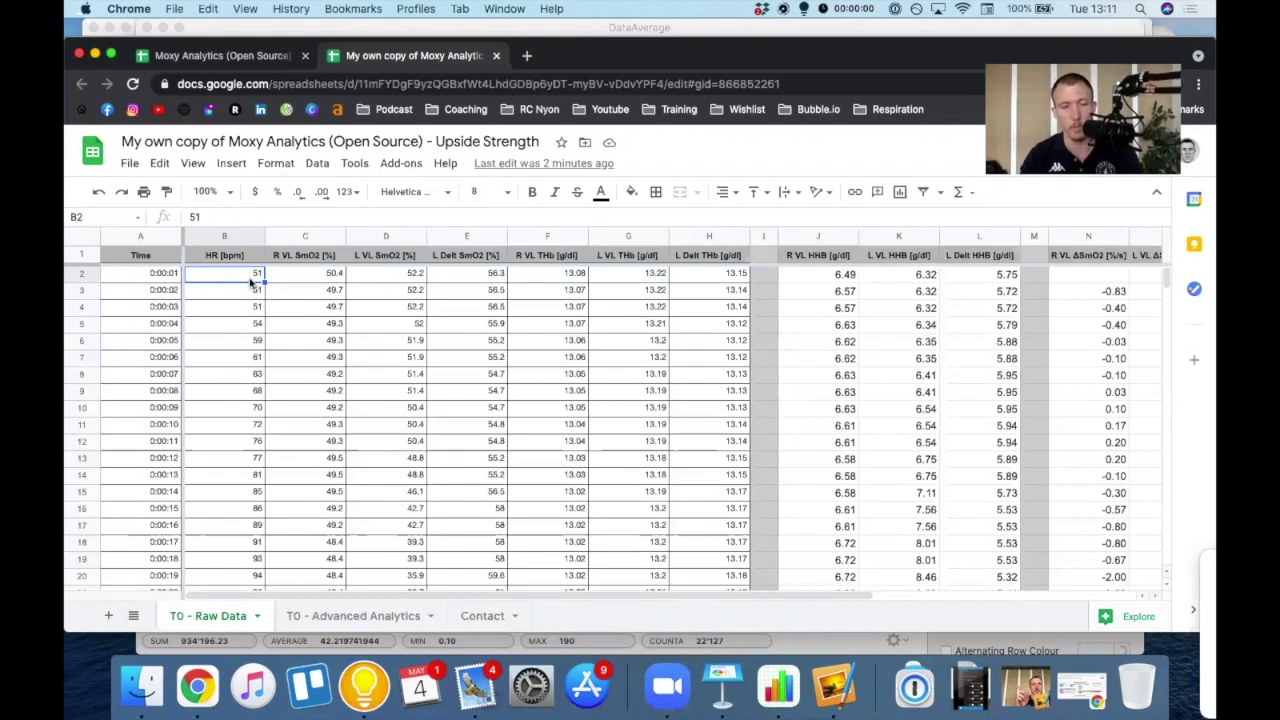
key("cmd+v")
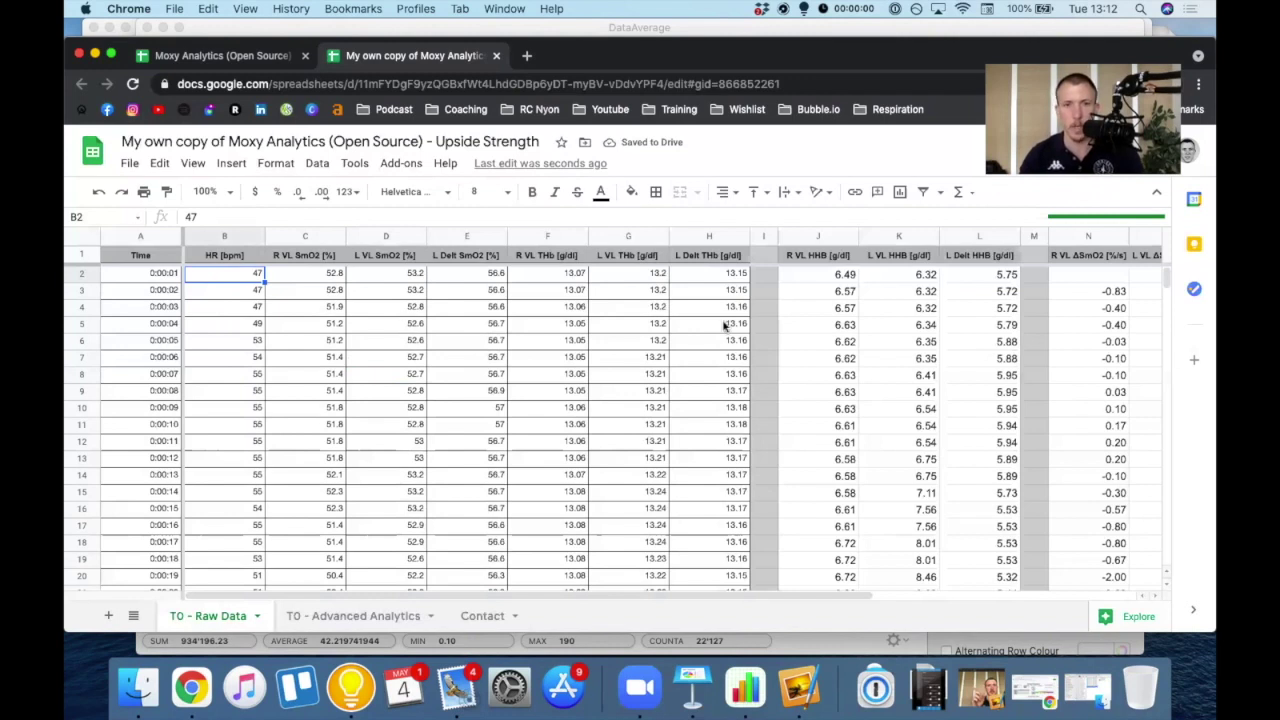
- Check the recalculated R VL, L VL and L Delt HHB and ΔSmO2 [%/s] columns
scroll(662, 268, "right", 2)
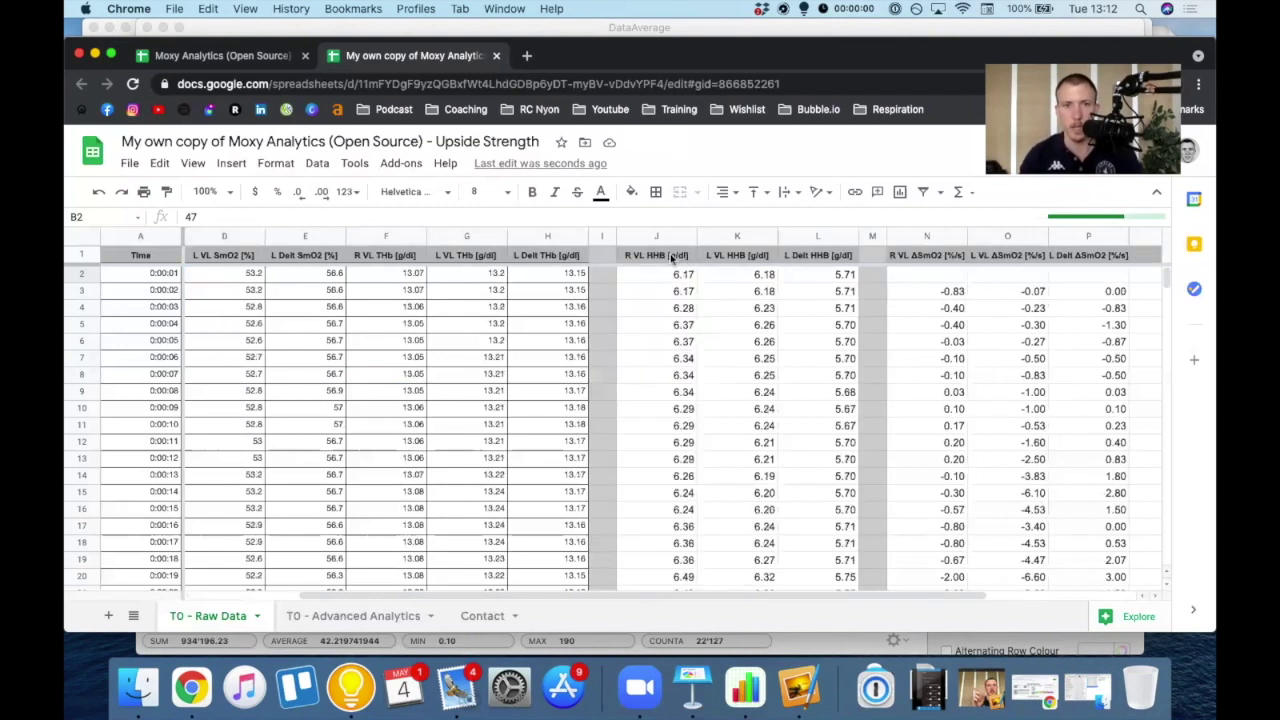
left_click(670, 258)
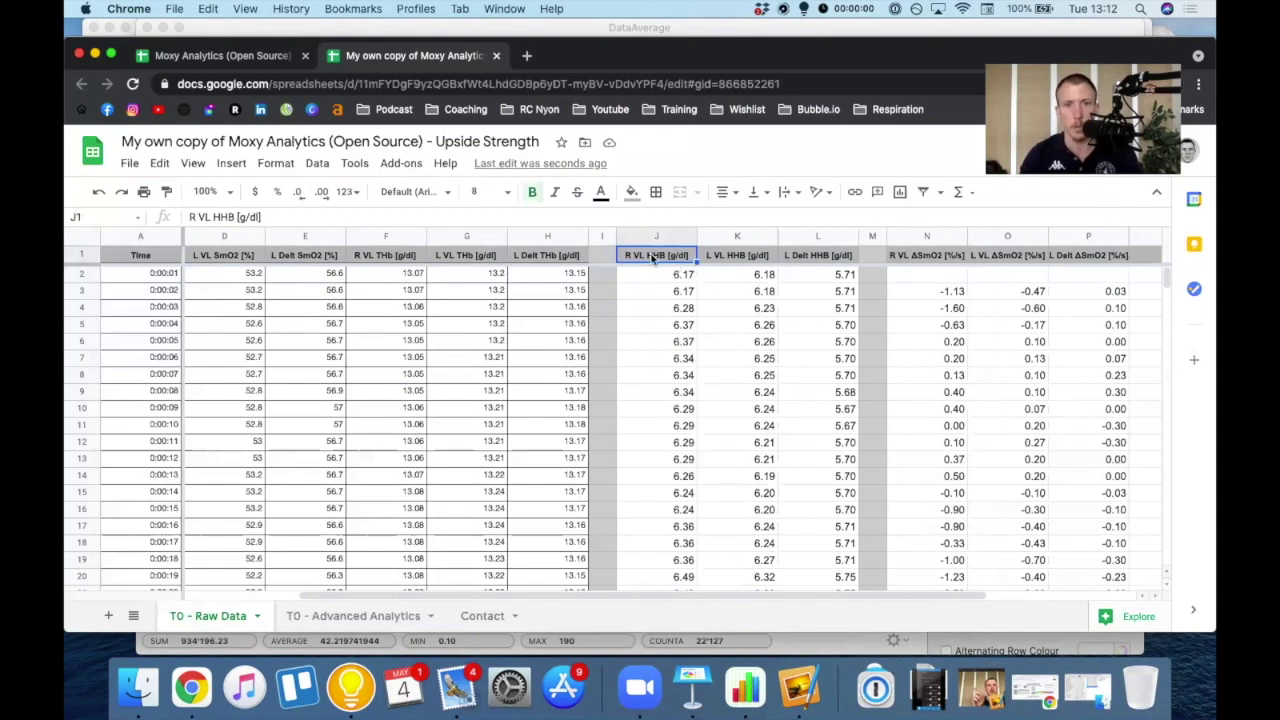
left_click(735, 258)
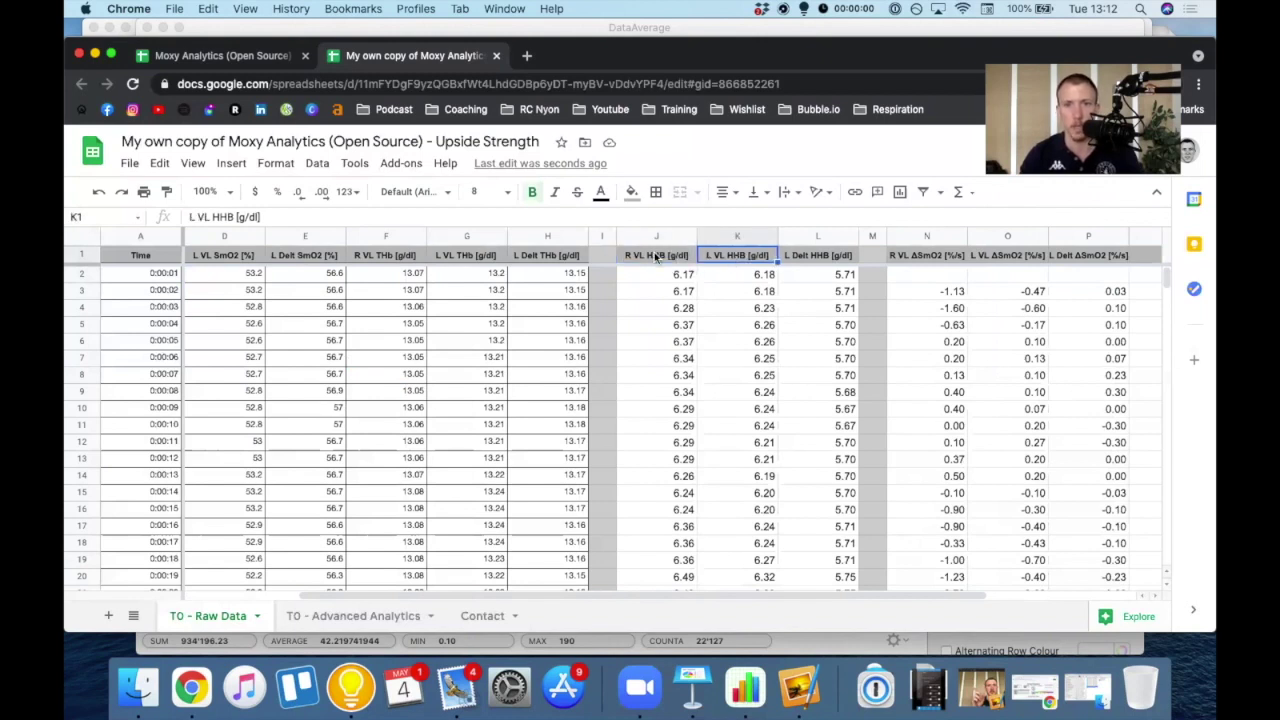
left_click(818, 258)
left_click(958, 248)
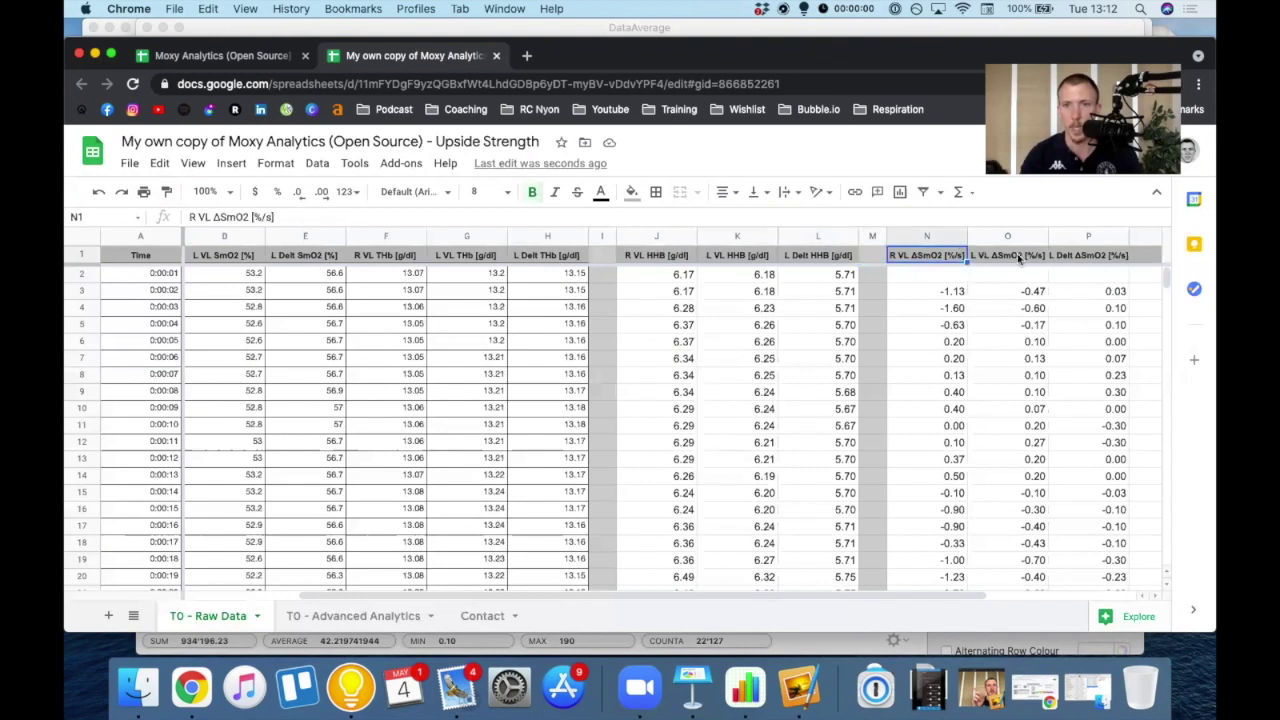
left_click(1020, 258)
key("Right")
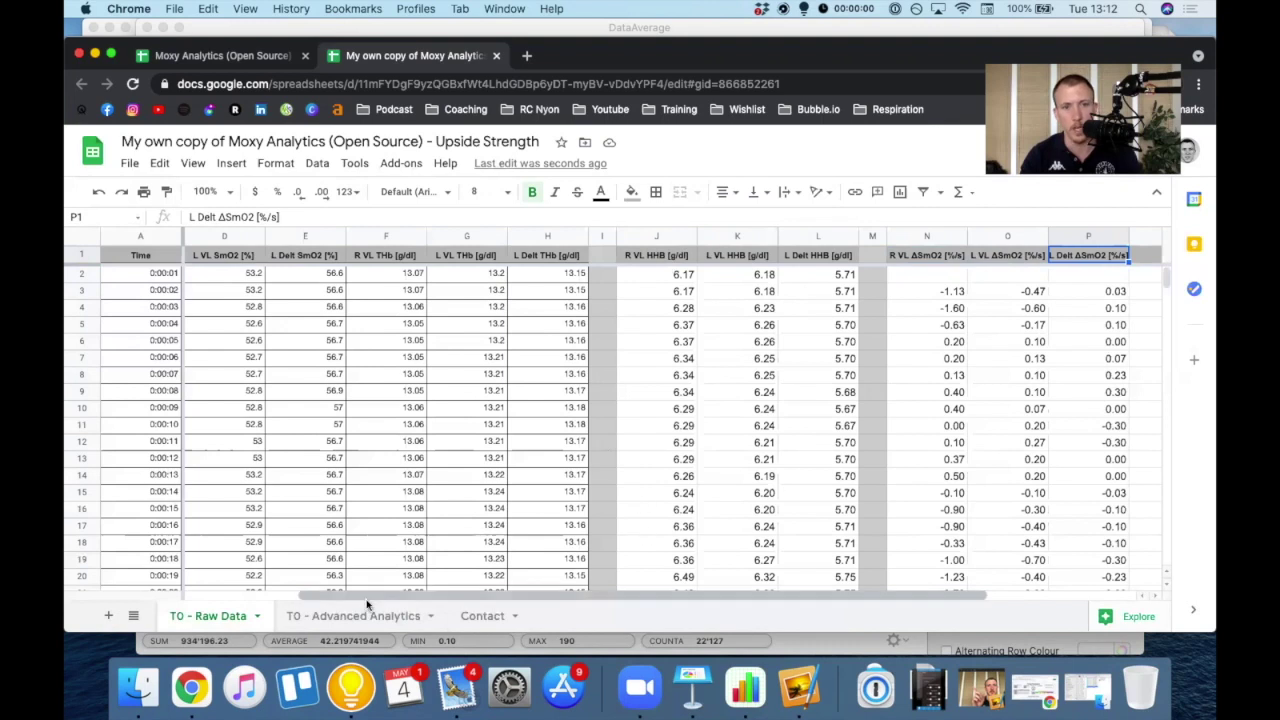
- Go to the T0 - Advanced Analytics sheet and move the selection off the title banner
left_click(368, 626)
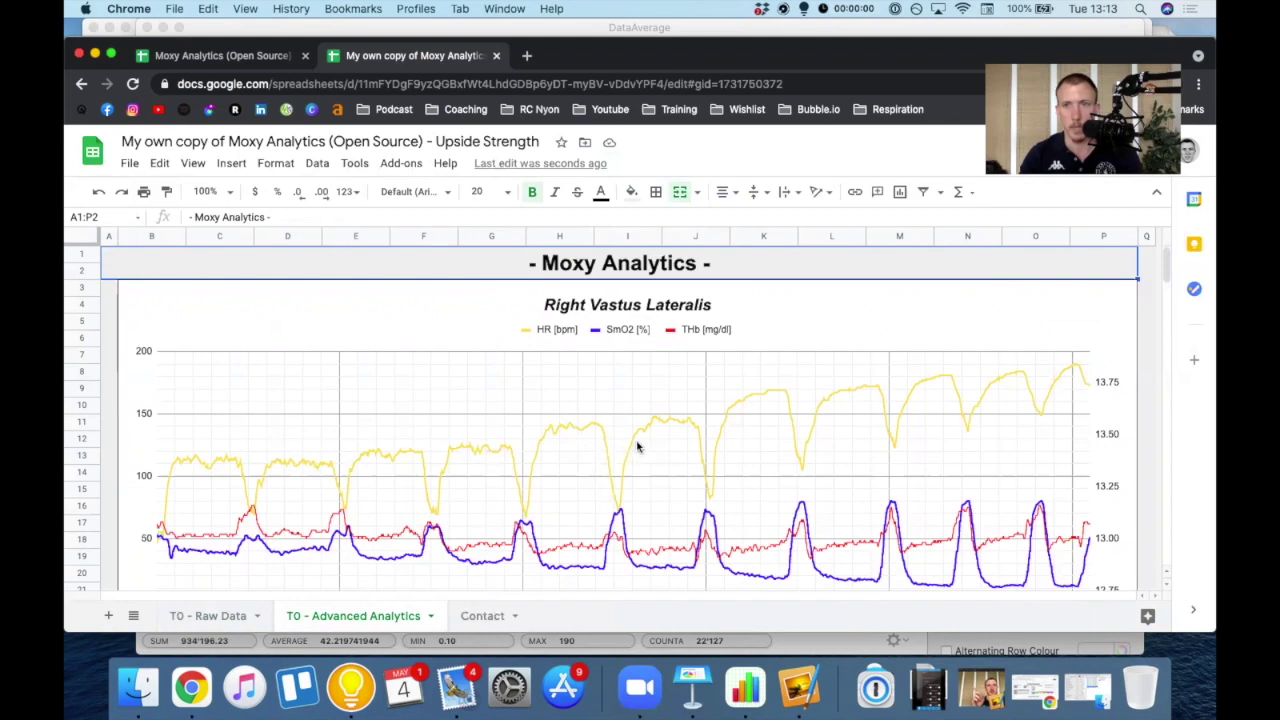
left_click(111, 358)
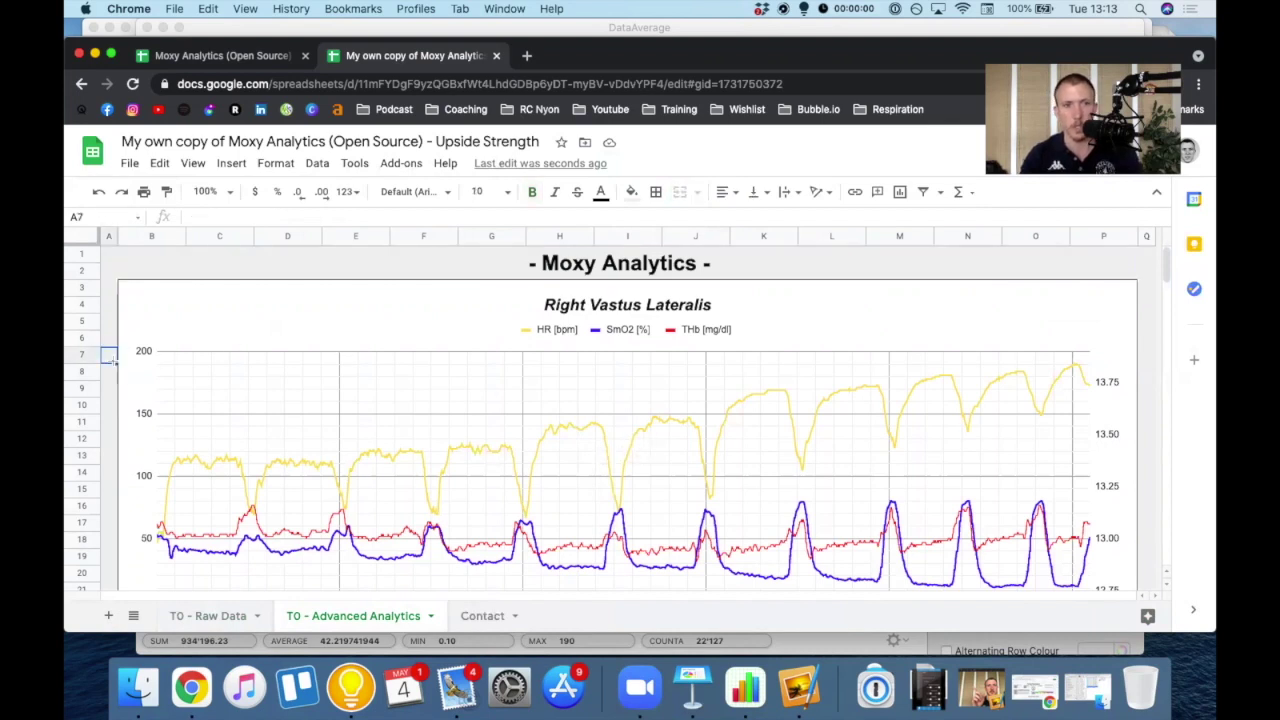
scroll(500, 372, "down", 10)
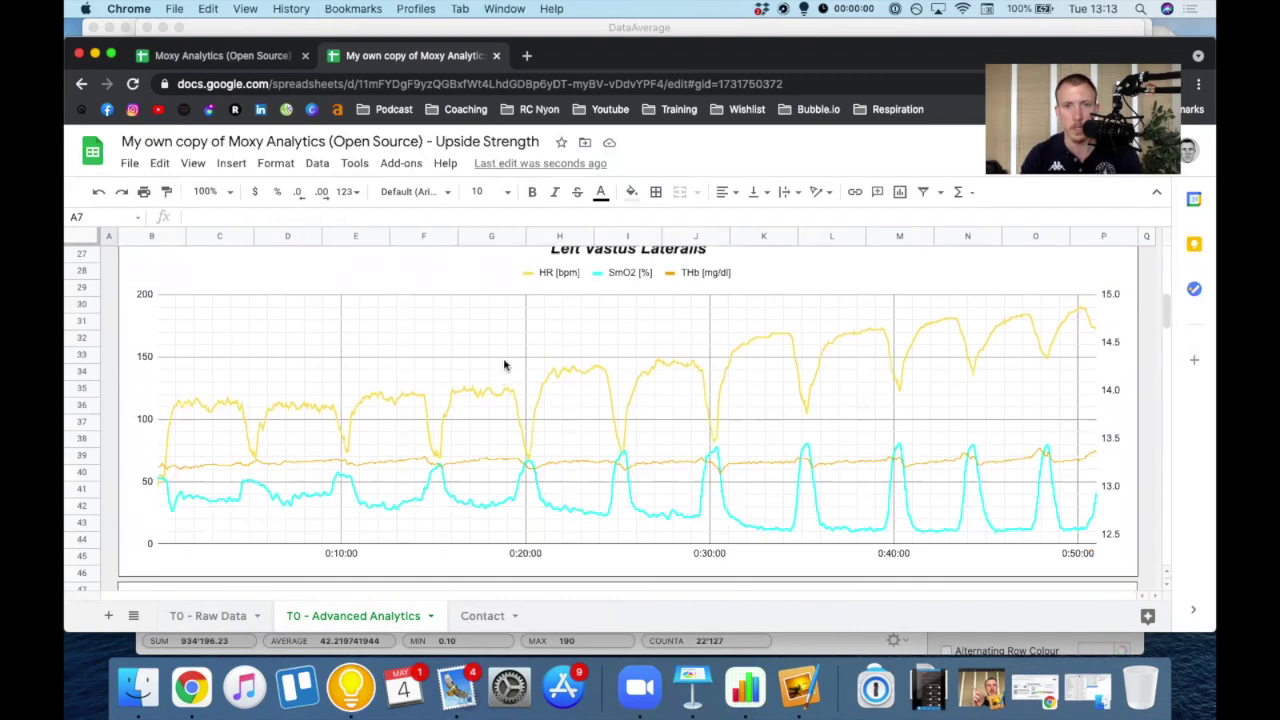
scroll(505, 364, "down", 3)
scroll(654, 283, "up", 10)
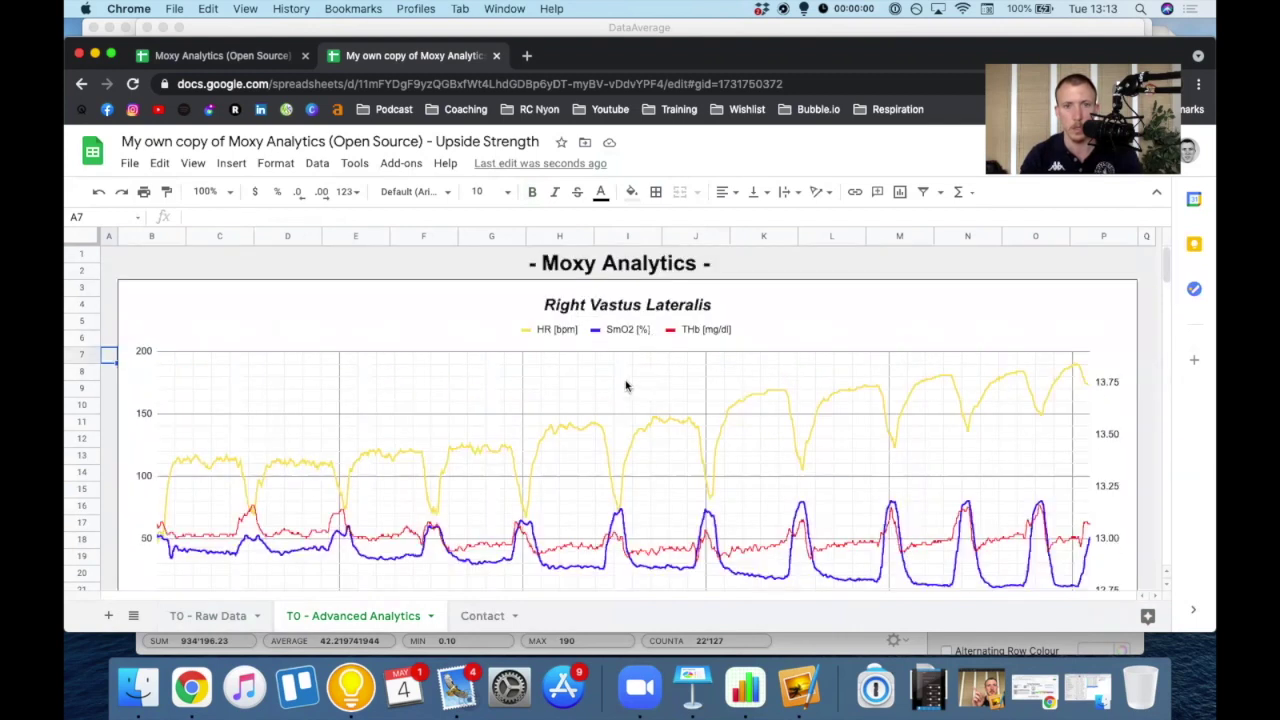
scroll(630, 370, "down", 1)
scroll(636, 350, "up", 1)
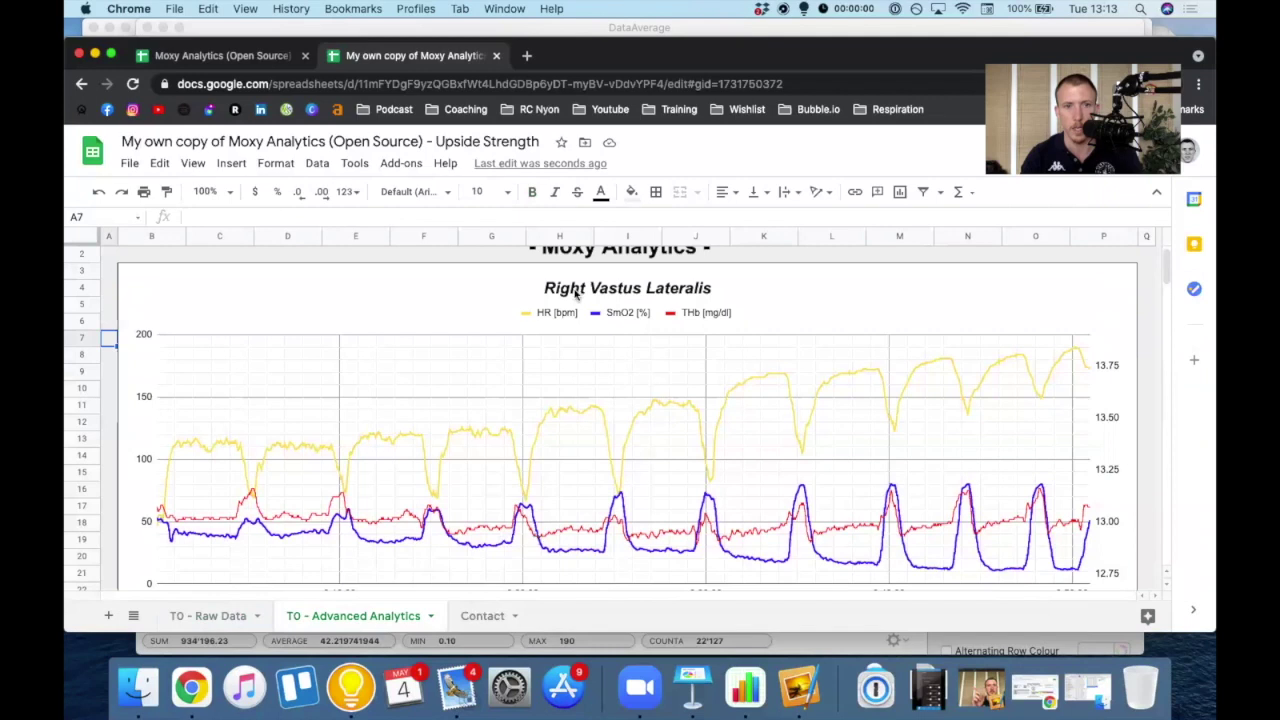
- Scroll past the SmO2 Rate Of Change (All) chart to the empty rows around B157
scroll(670, 372, "down", 10)
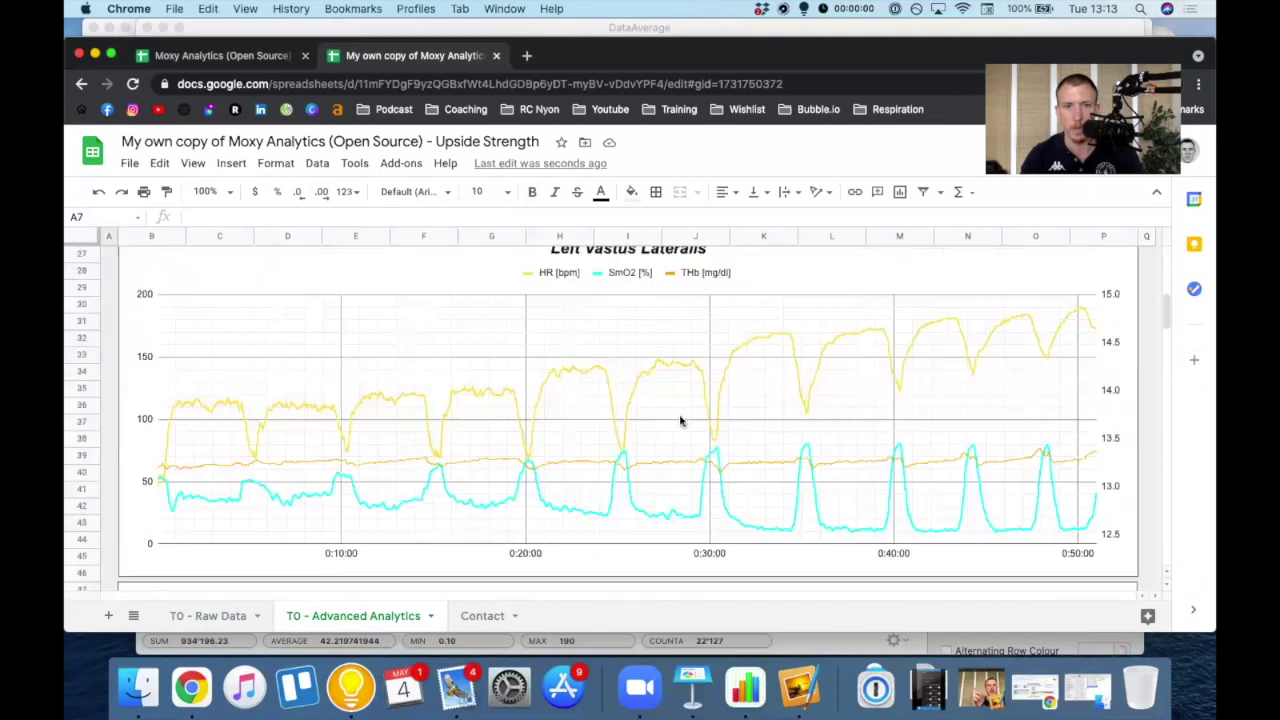
scroll(680, 421, "down", 4)
scroll(680, 421, "down", 5)
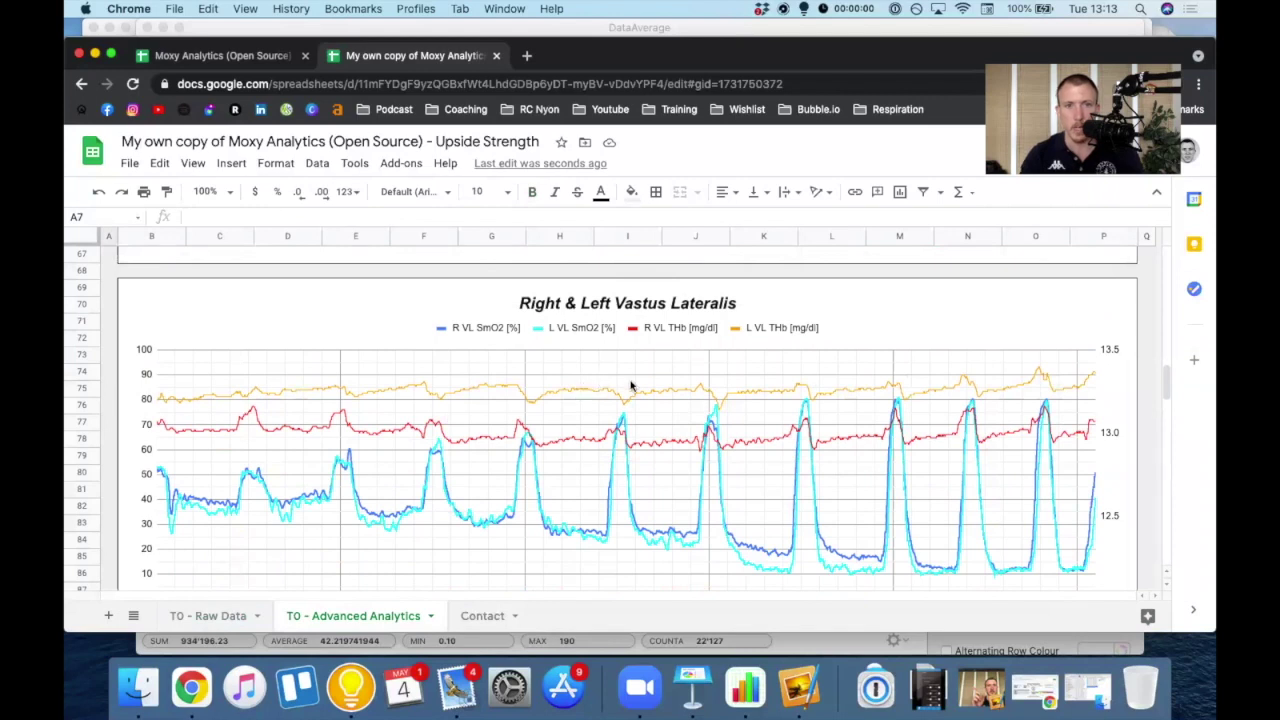
scroll(631, 386, "down", 3)
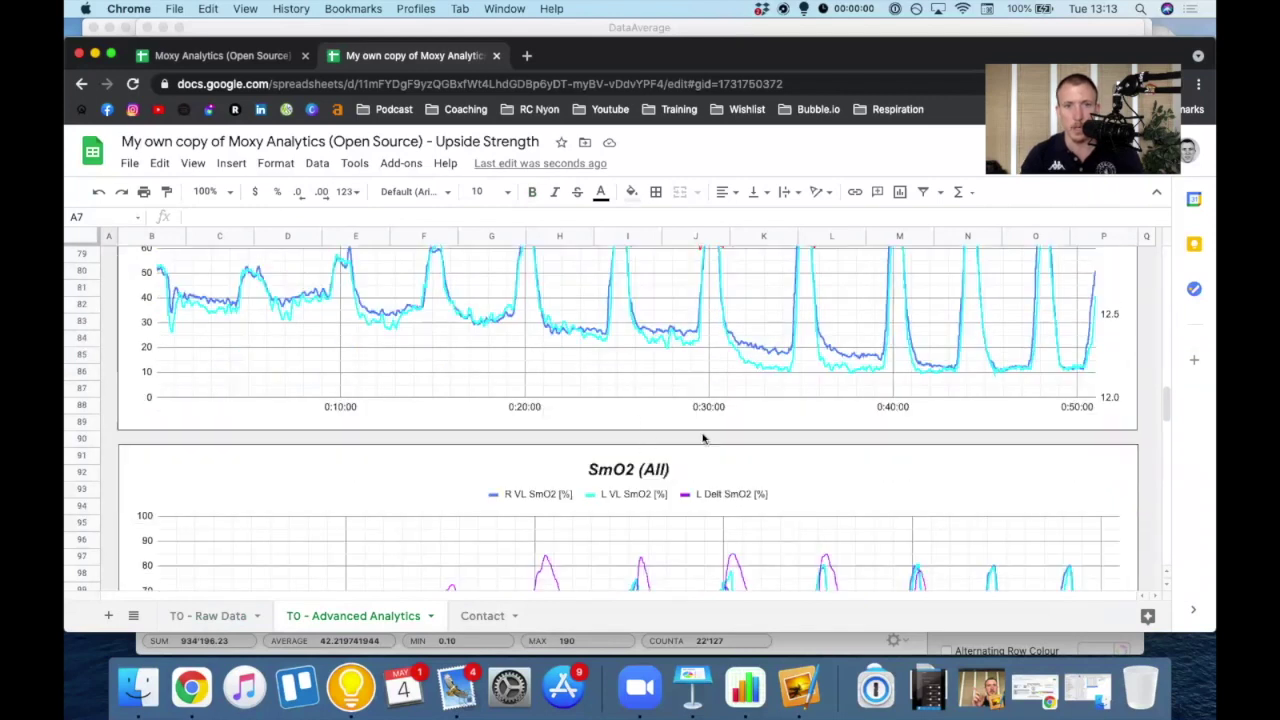
scroll(662, 470, "down", 6)
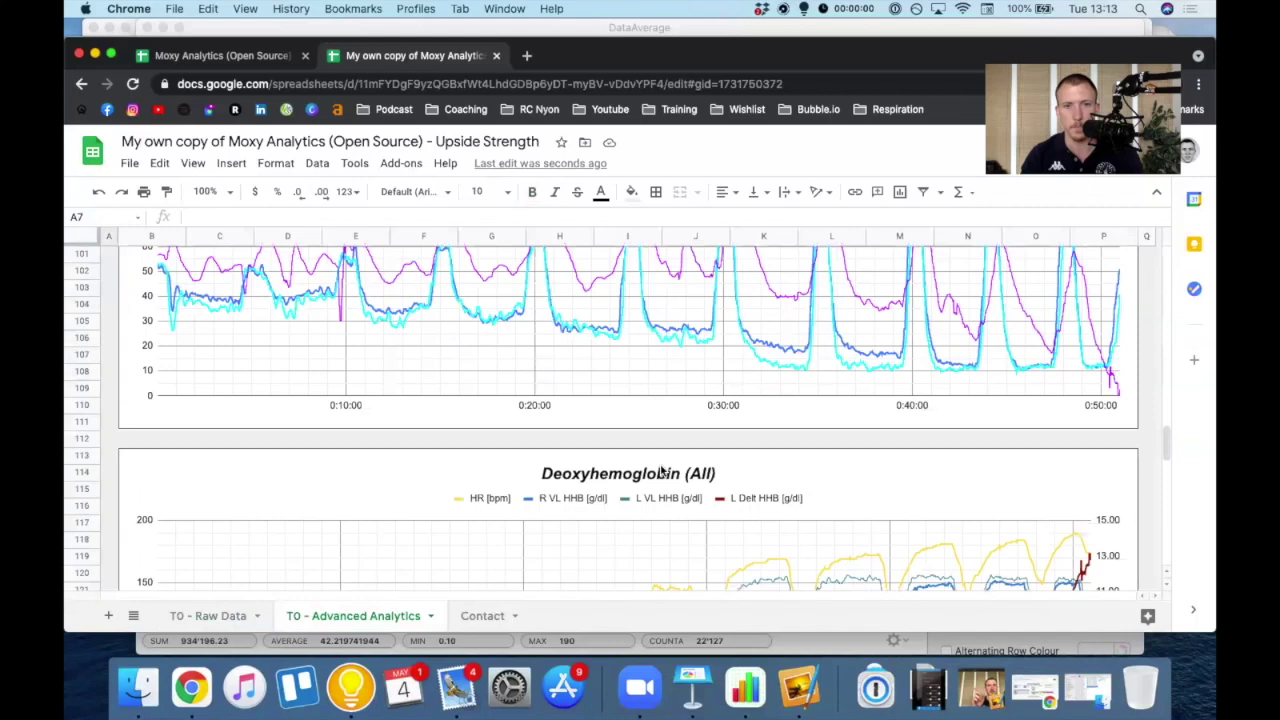
scroll(660, 470, "down", 3)
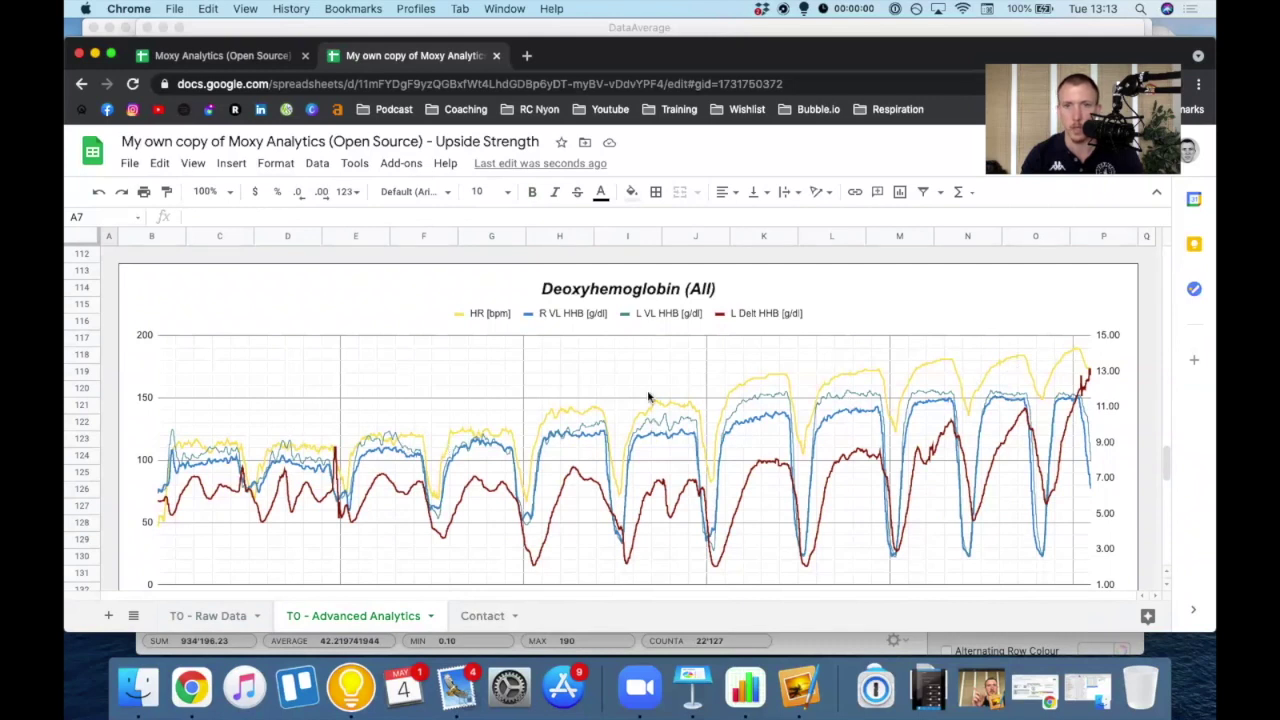
scroll(603, 416, "down", 3)
scroll(630, 420, "down", 5)
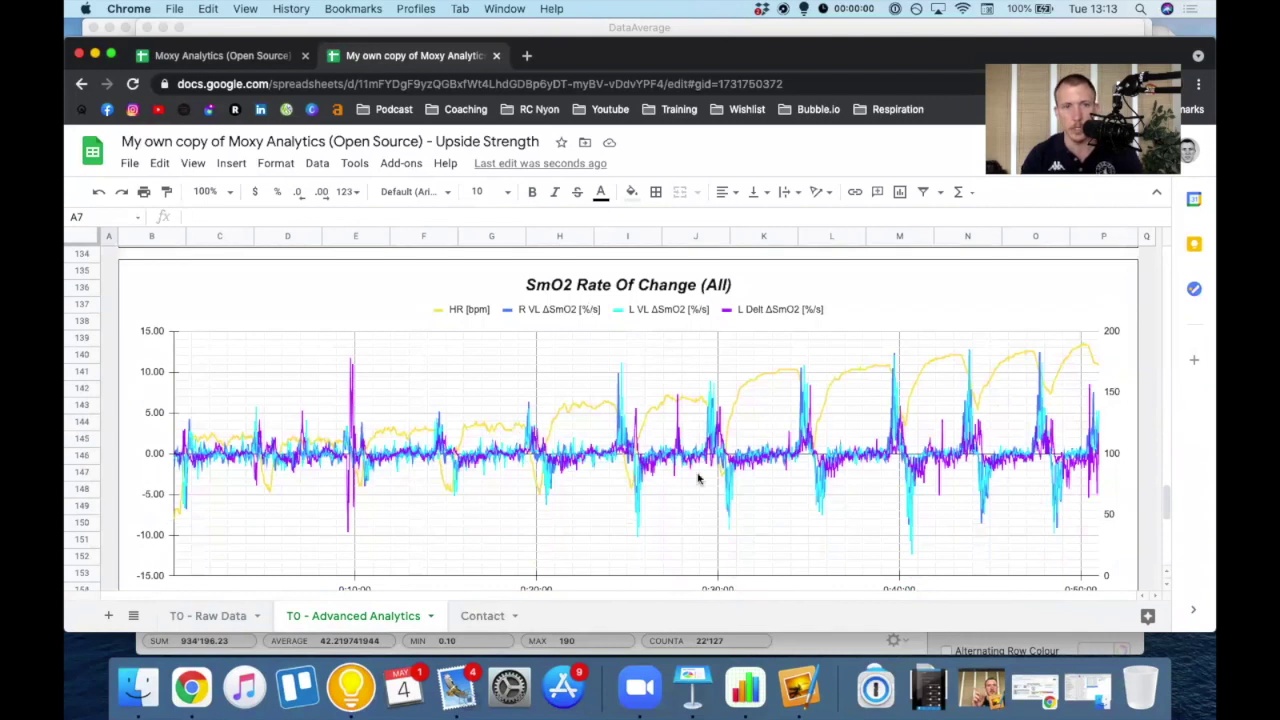
scroll(648, 474, "down", 1)
scroll(647, 476, "up", 1)
scroll(354, 403, "up", 8)
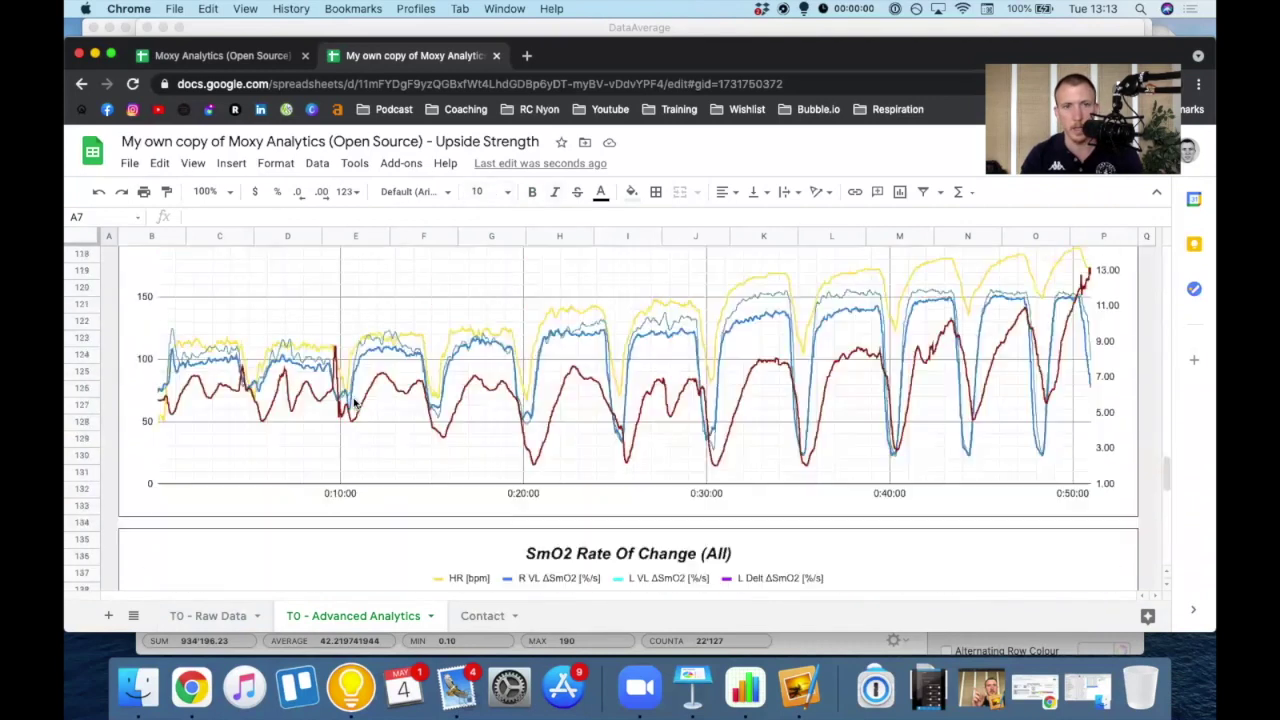
scroll(354, 403, "up", 15)
scroll(354, 403, "down", 15)
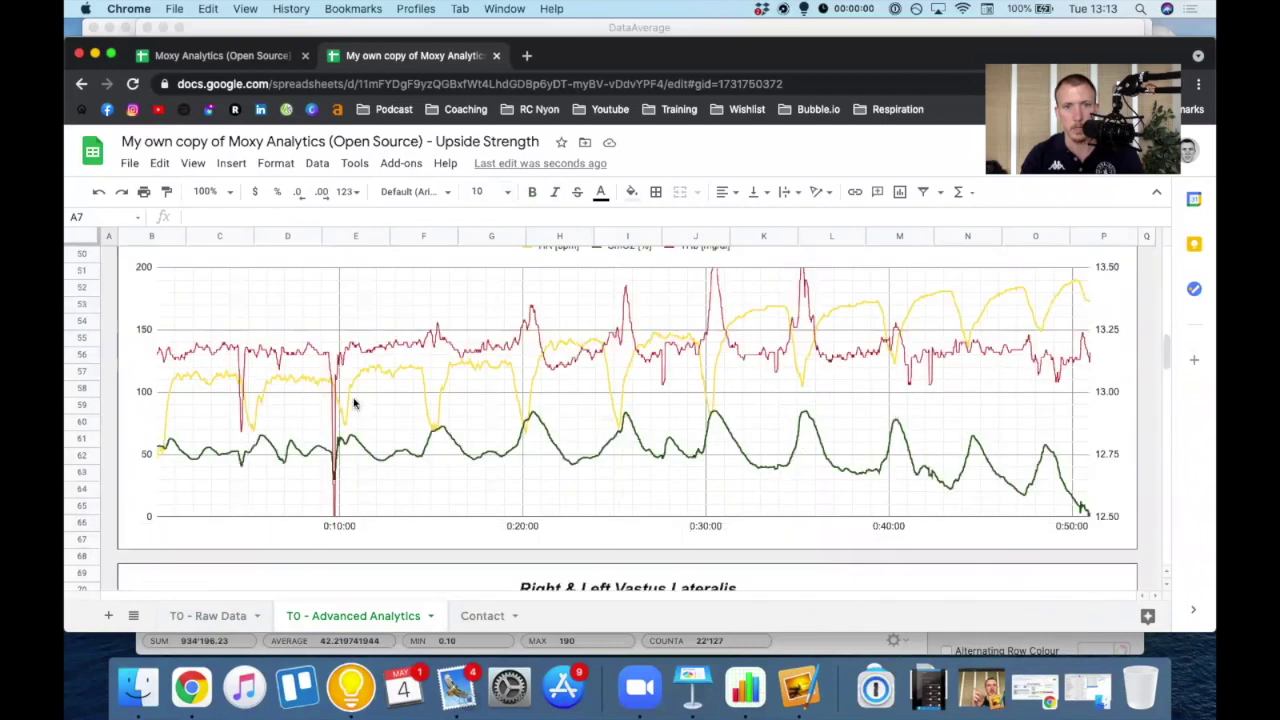
scroll(354, 403, "down", 12)
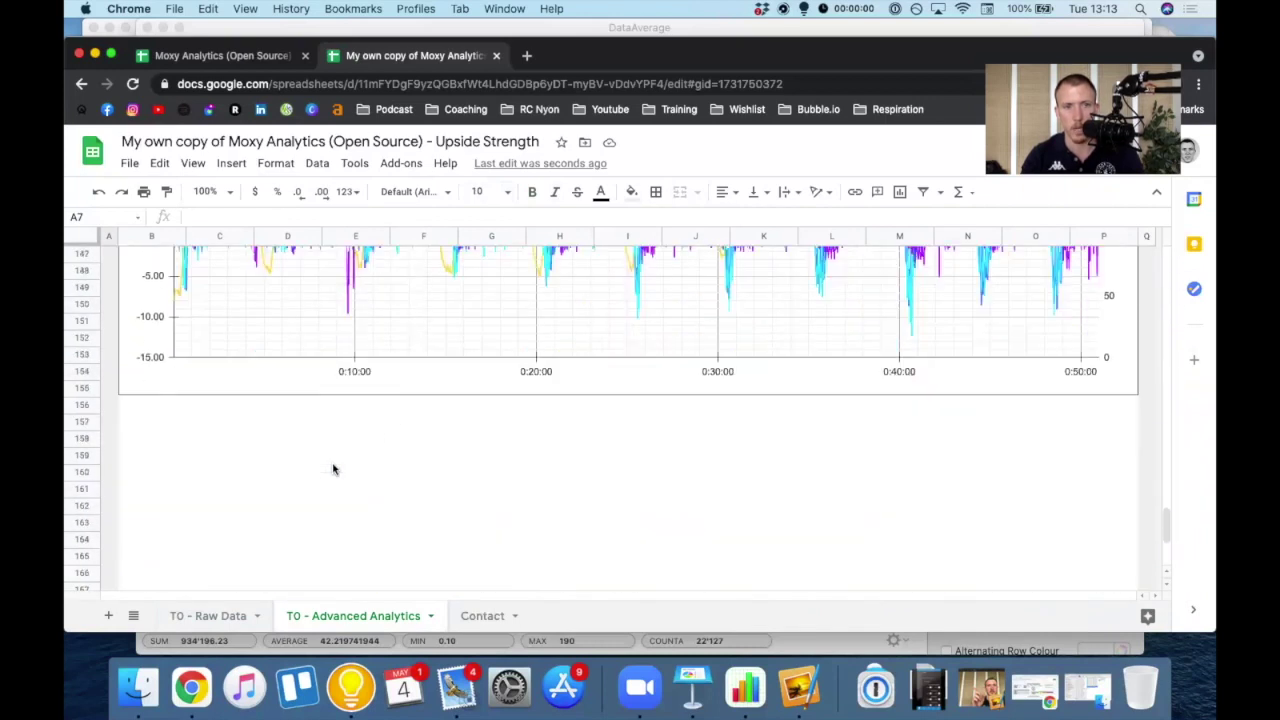
- Insert a new chart and move it below the existing bottom chart
left_click(134, 421)
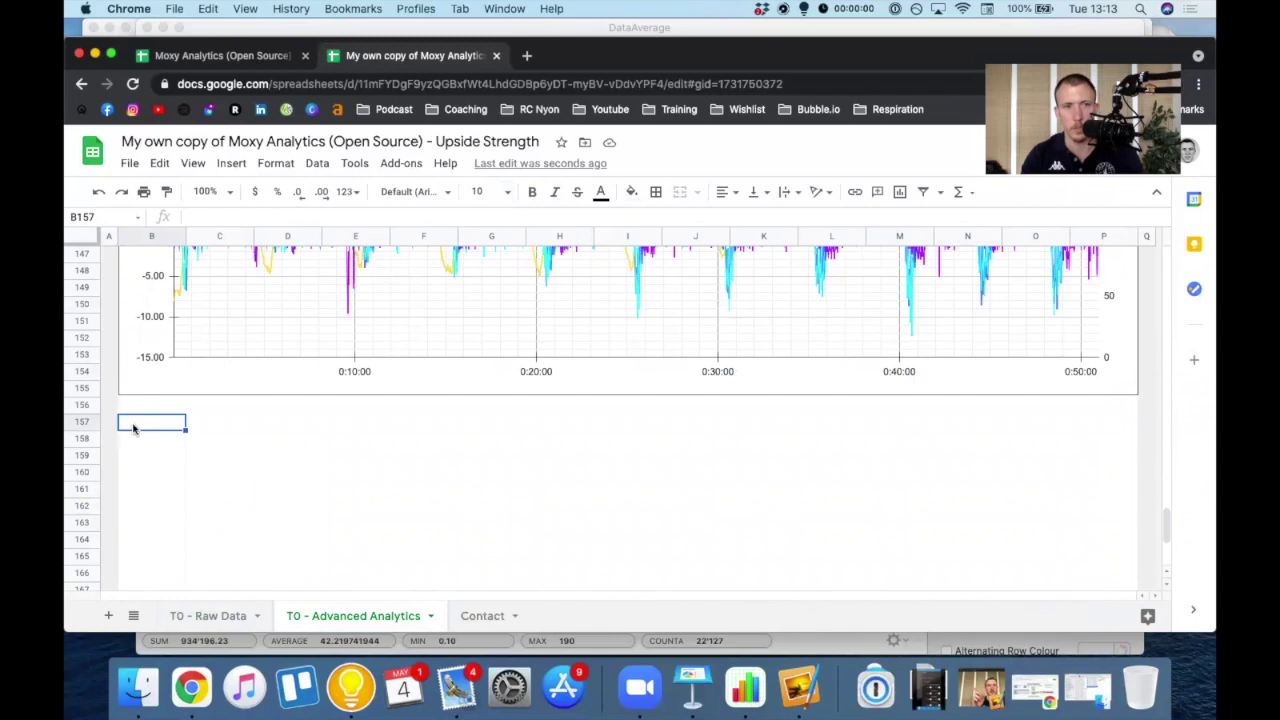
left_click(225, 170)
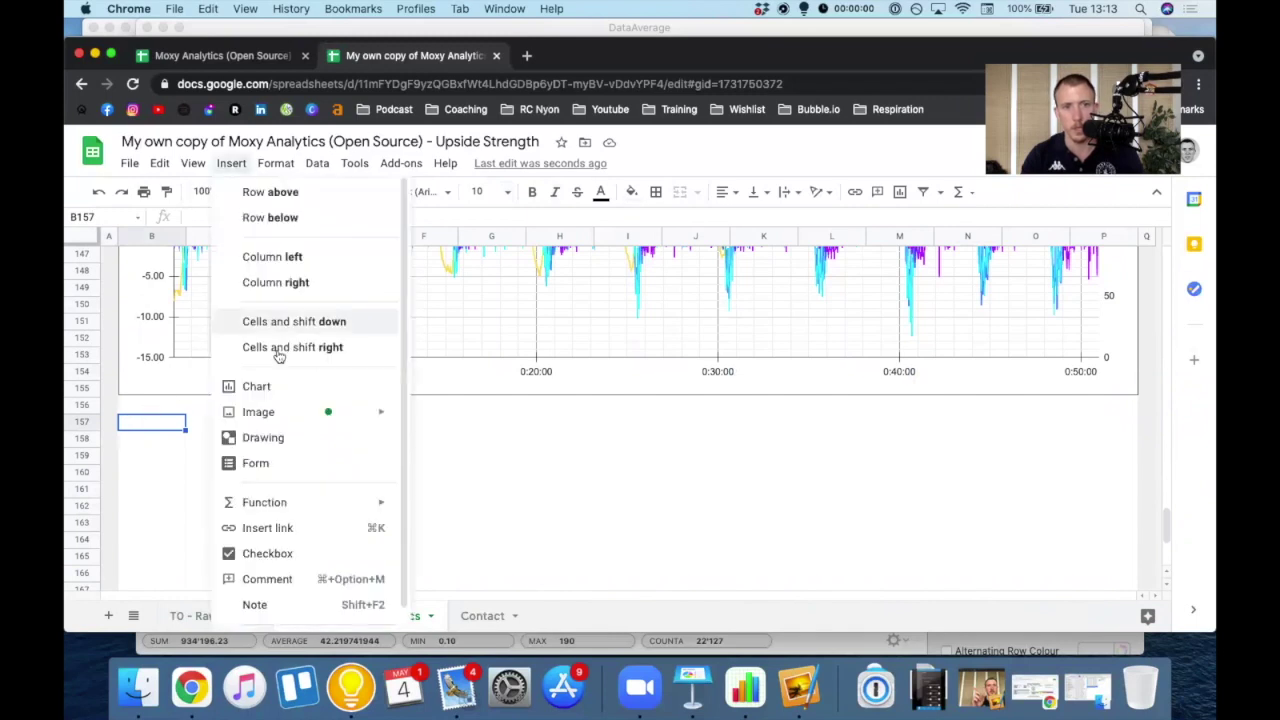
left_click(263, 384)
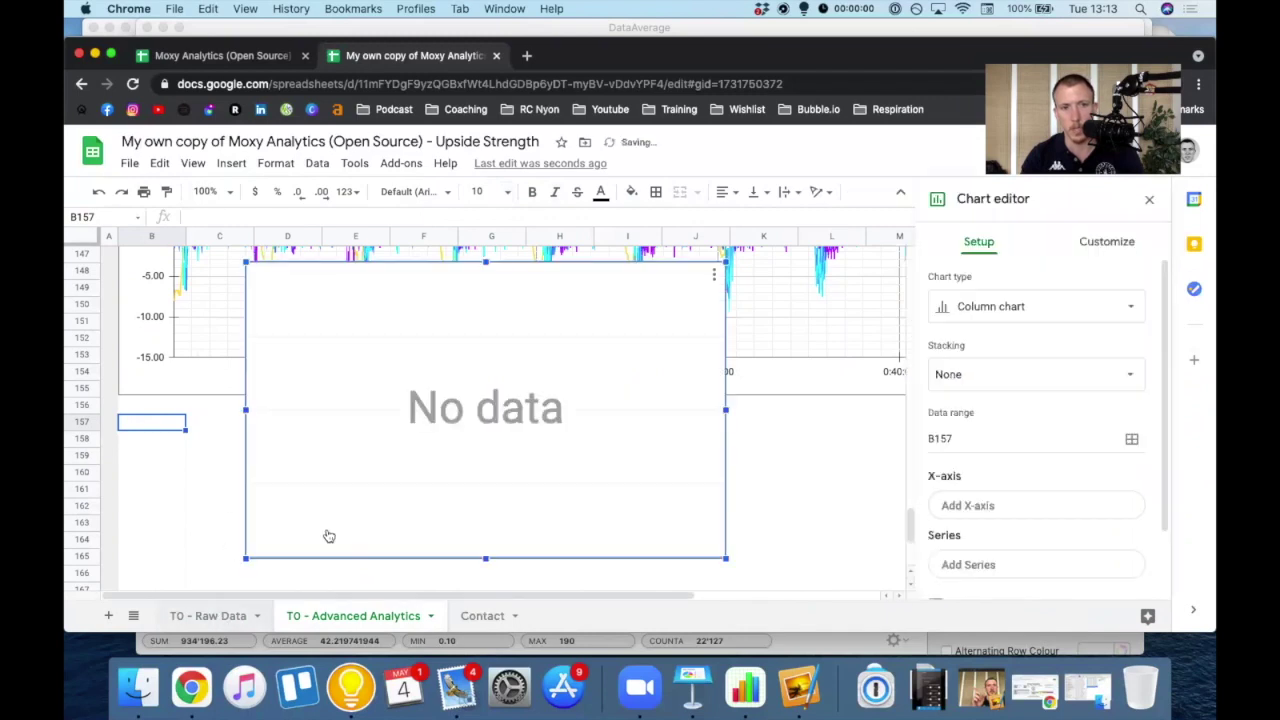
left_click_drag(333, 419, 256, 524)
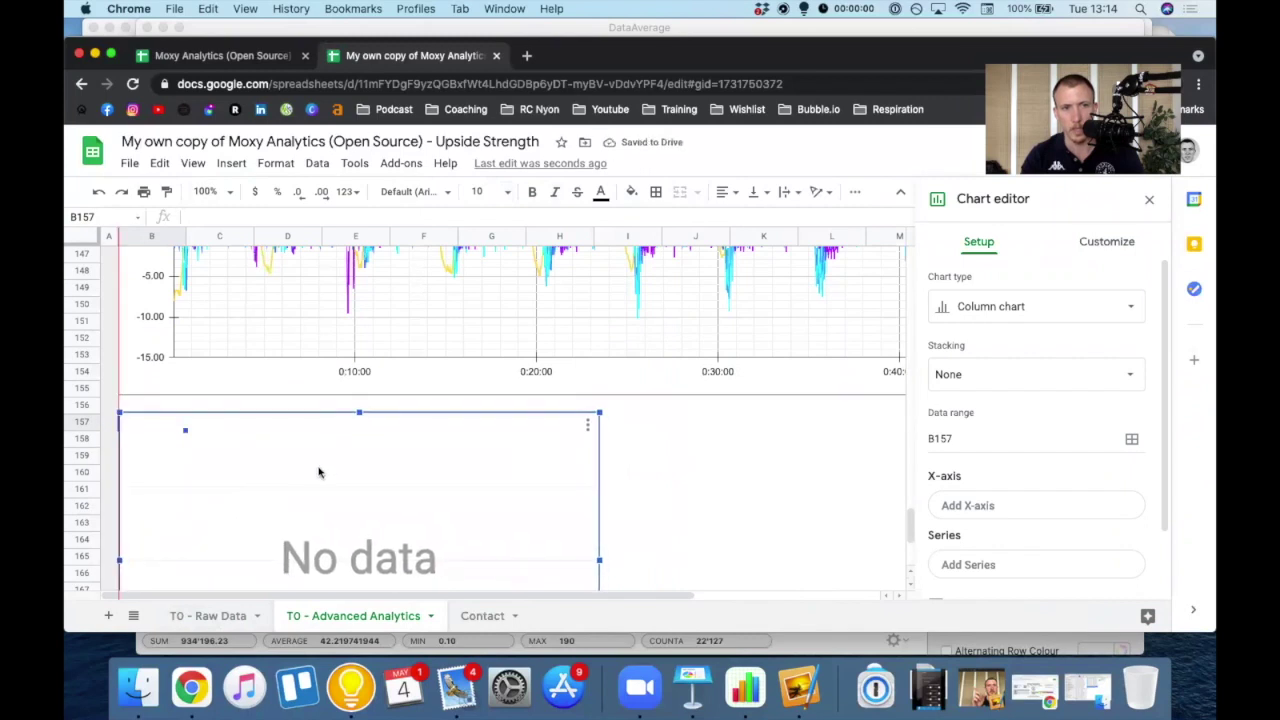
- Make the new chart a smooth line chart and bring up its data range picker
scroll(431, 453, "down", 2)
left_click(1004, 306)
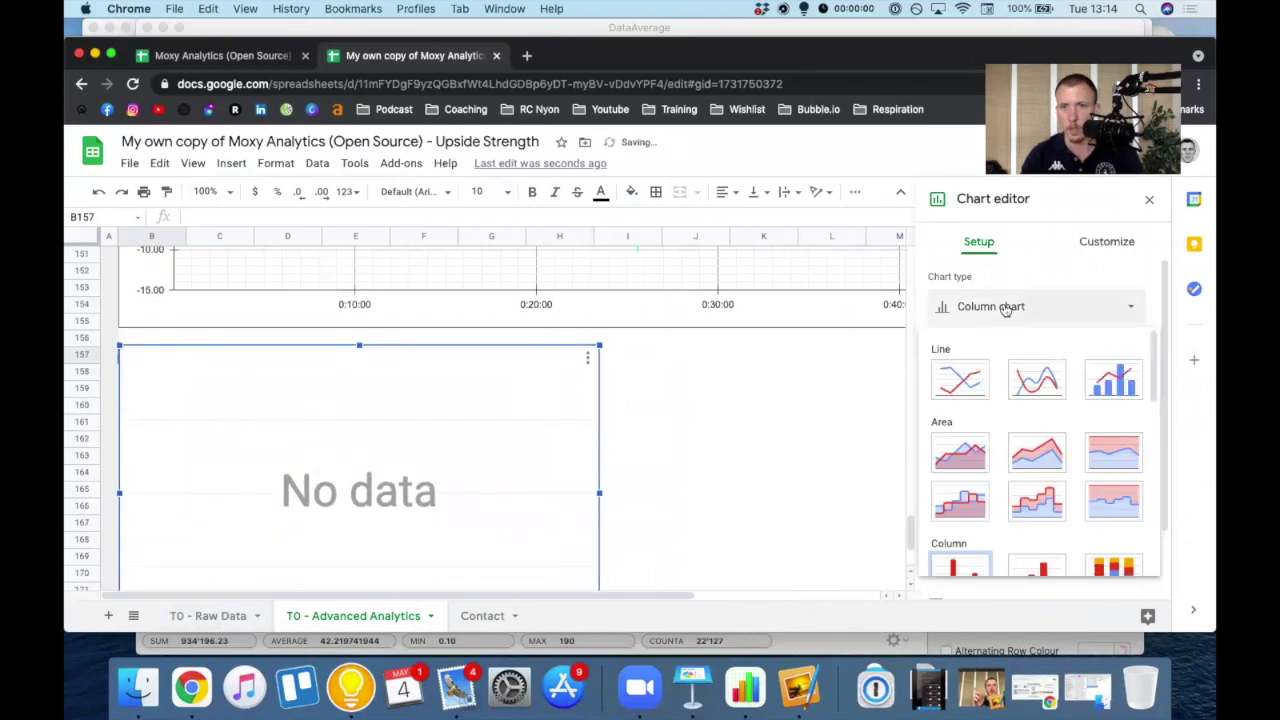
left_click(1031, 386)
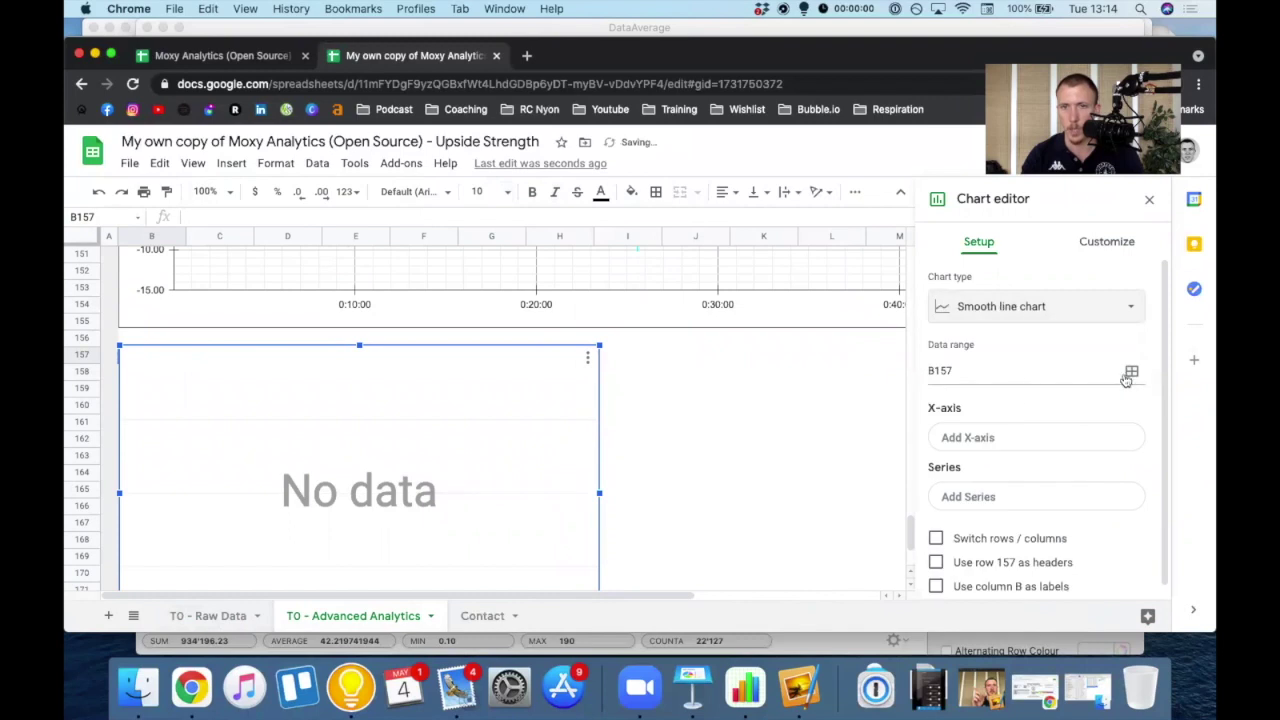
left_click(1131, 371)
- Replace the B157 range with 'T0 - Raw Data'!A1:H, covering Time through L Delt THb
key("super+a")
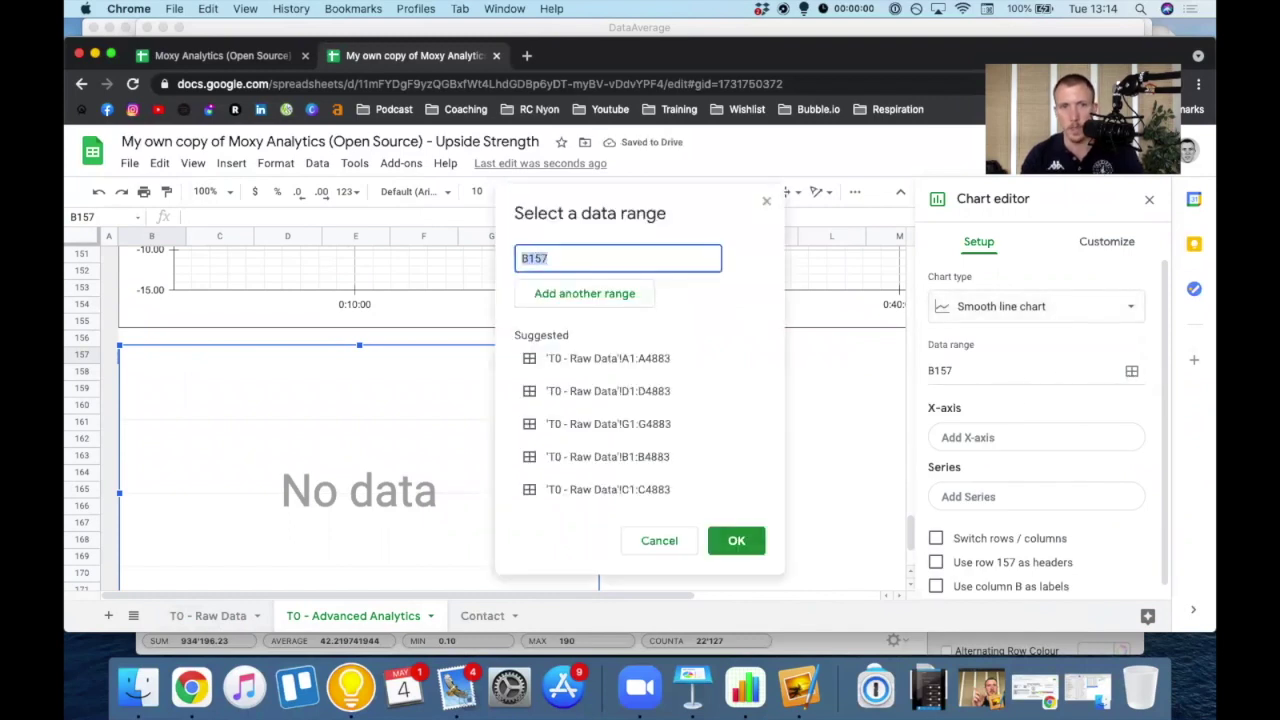
key("BackSpace")
left_click(209, 617)
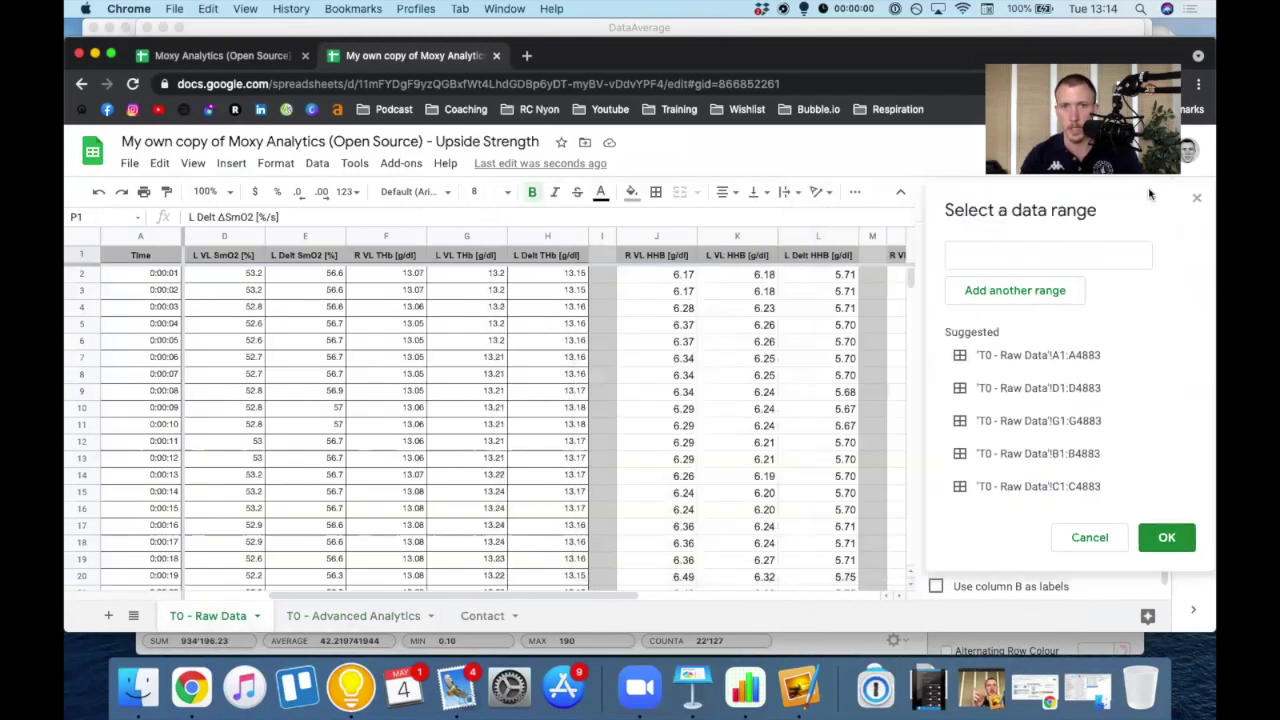
left_click(142, 262)
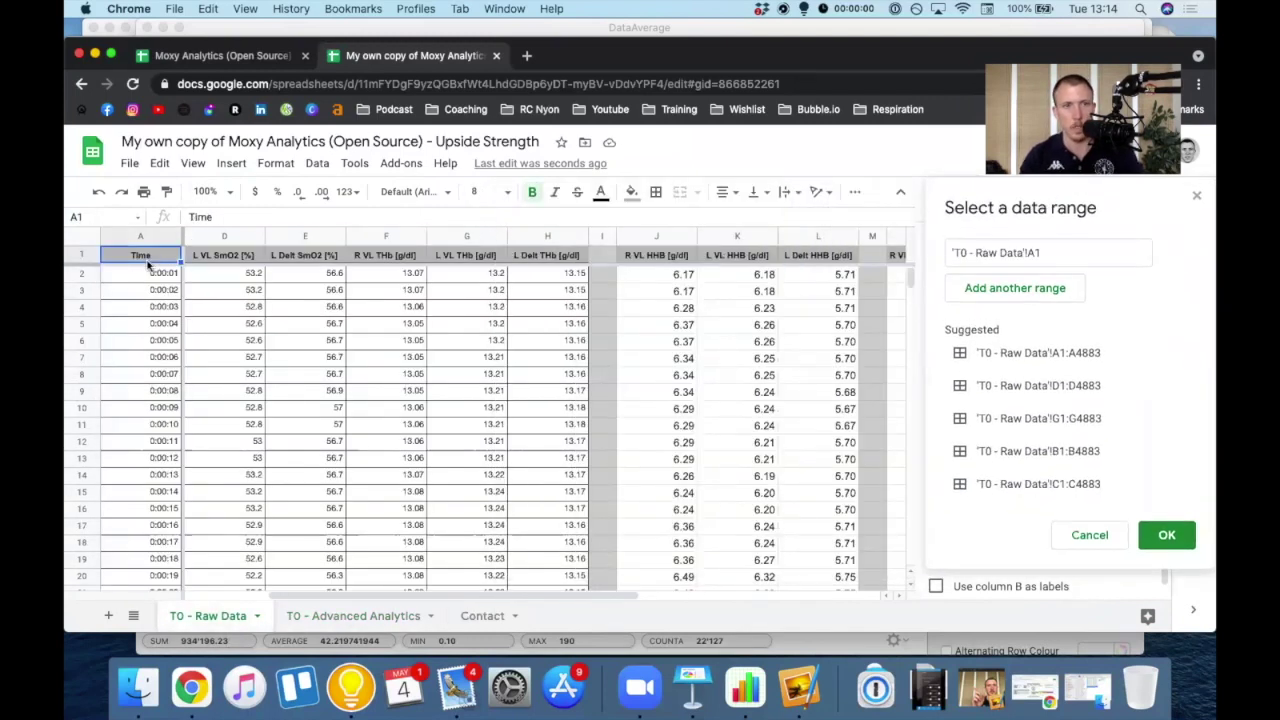
left_click(552, 376, "shift")
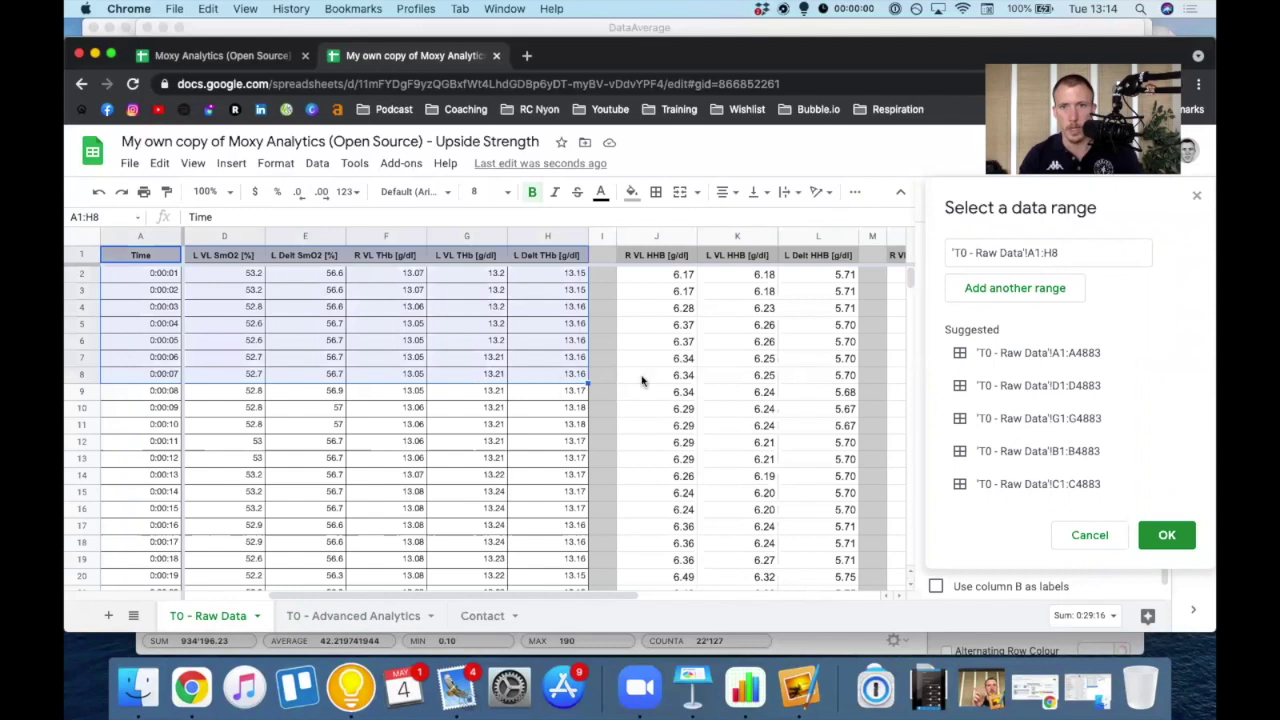
left_click(1070, 252)
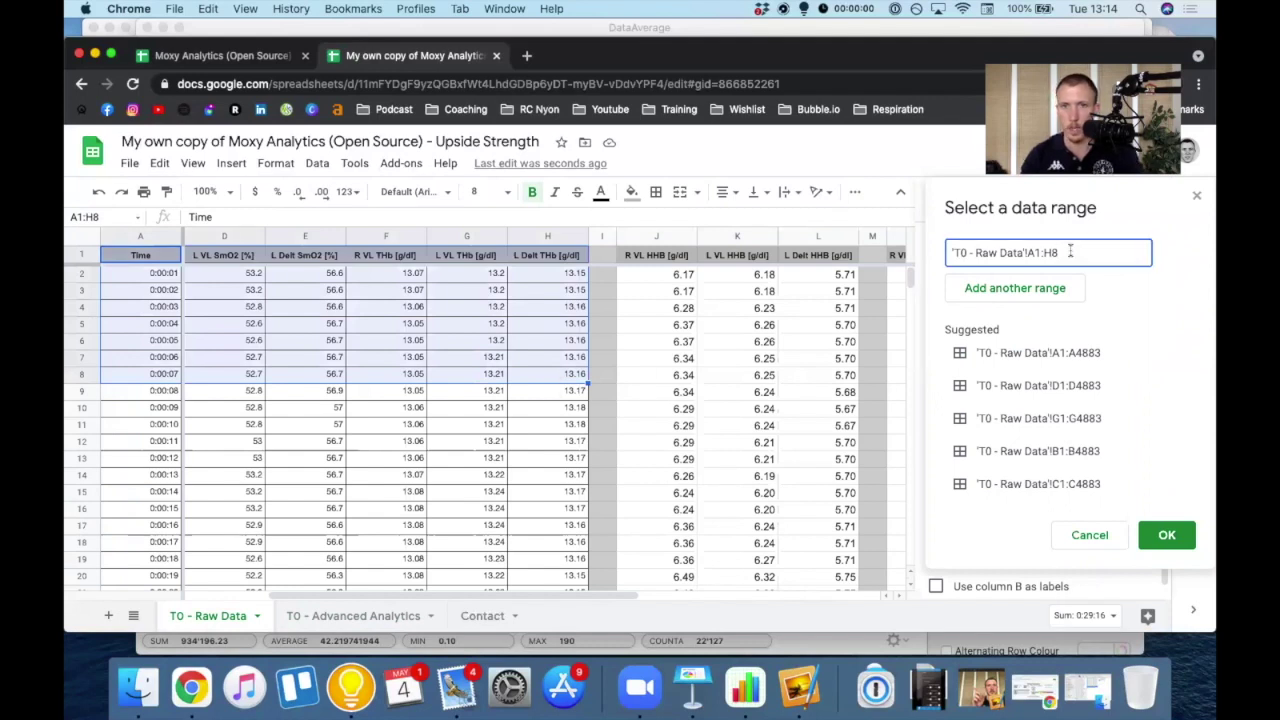
key("BackSpace")
left_click_drag(1062, 254, 950, 252)
left_click(1037, 252)
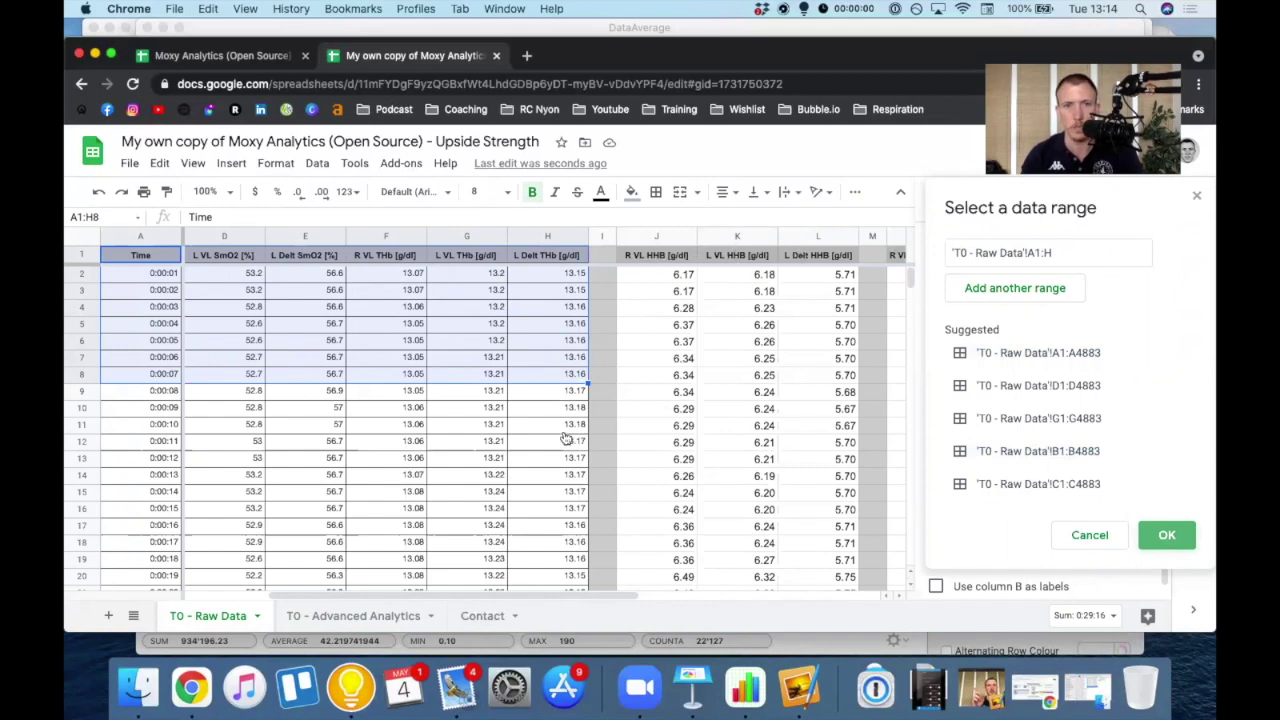
- Confirm the Raw Data range and use Time as the chart's X-axis
left_click(345, 617)
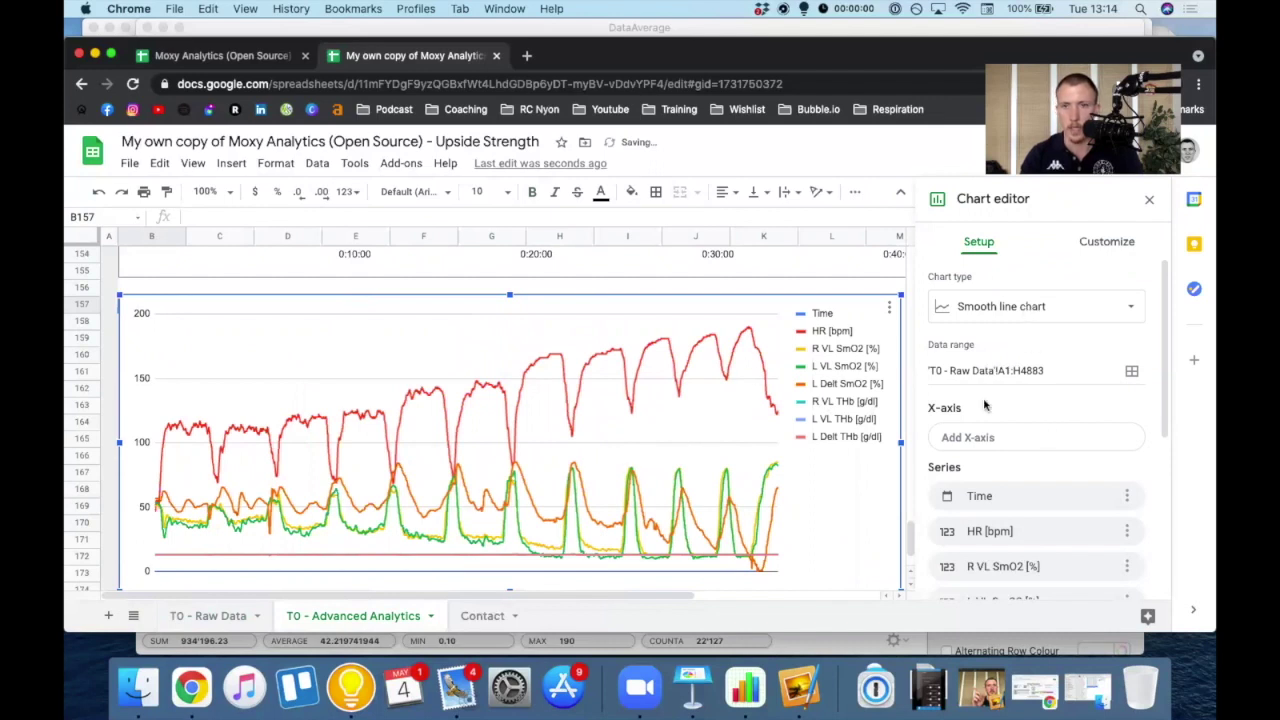
left_click(1017, 437)
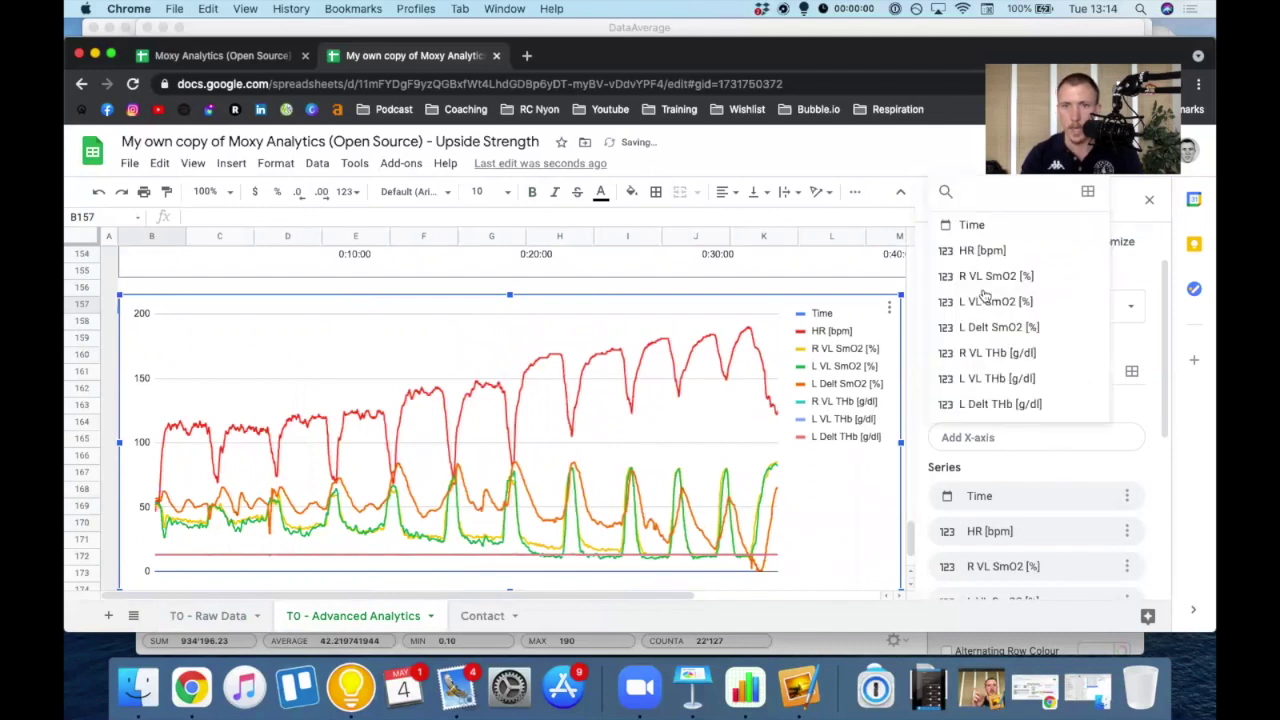
key("Escape")
left_click(968, 438)
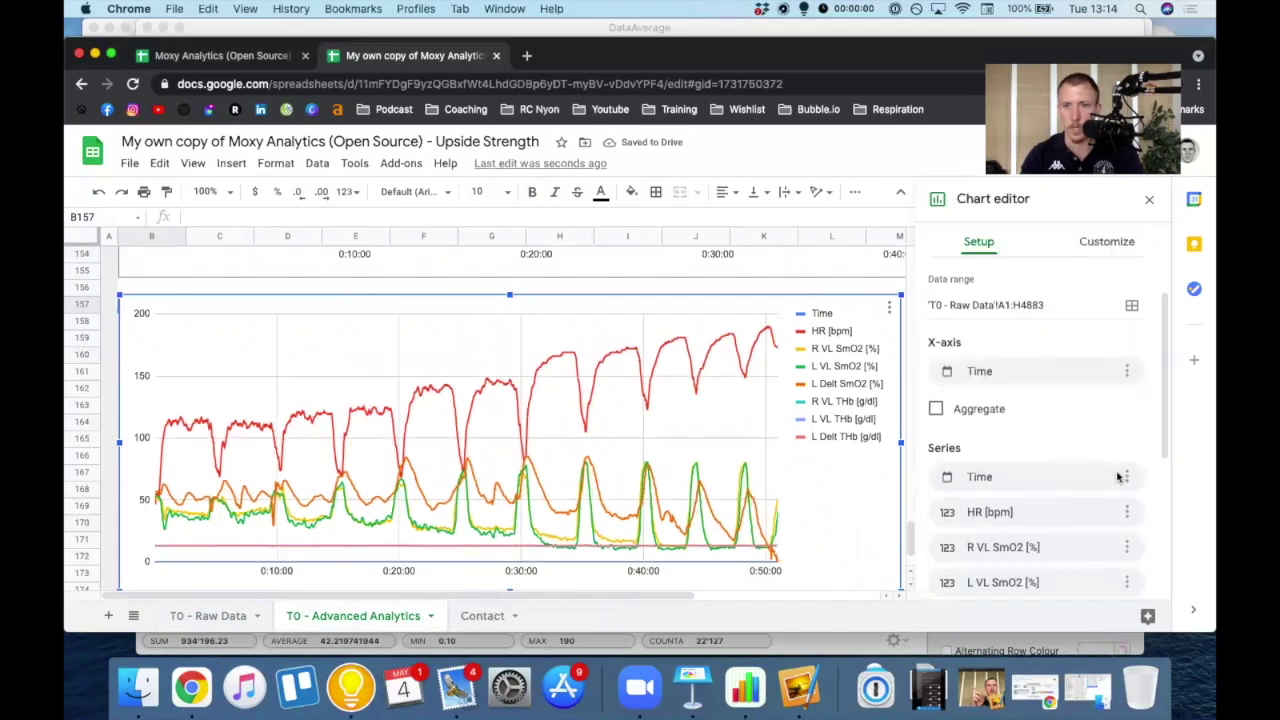
left_click(1125, 477)
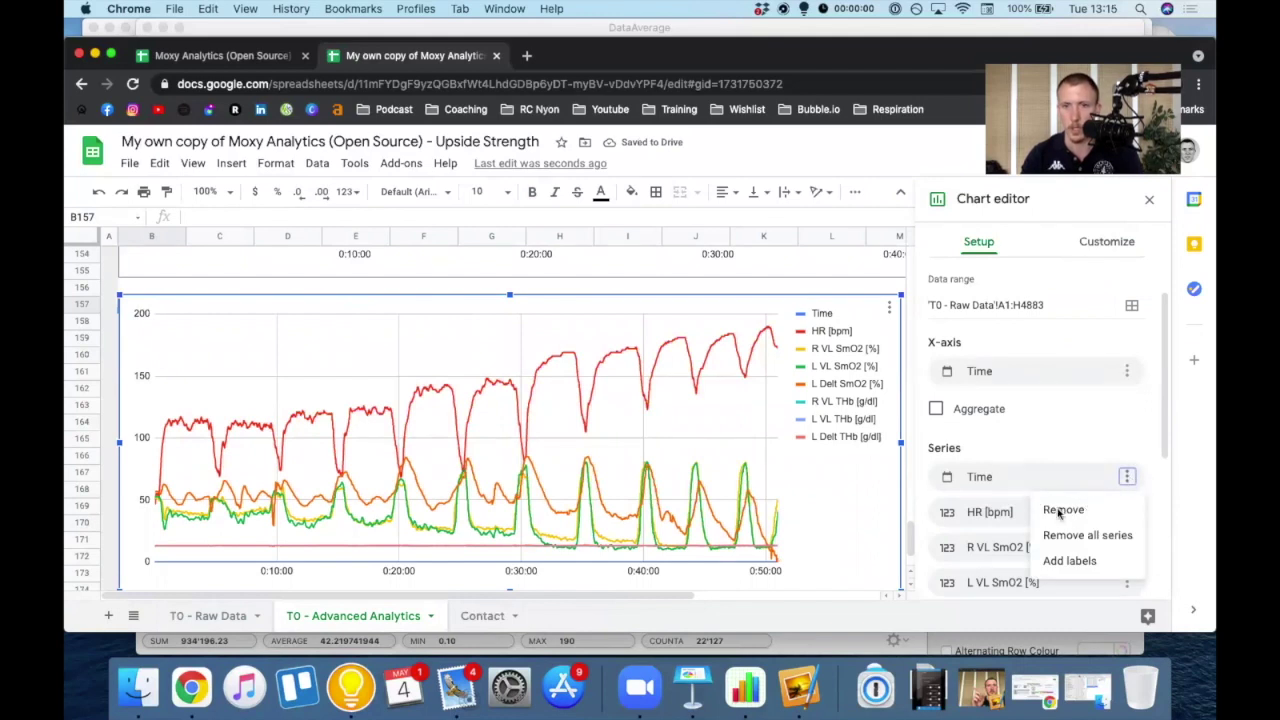
- Remove the Time, R VL SmO2, L VL SmO2 and L Delt SmO2 series, undoing an accidental remove-all
left_click(1060, 511)
scroll(1069, 496, "down", 2)
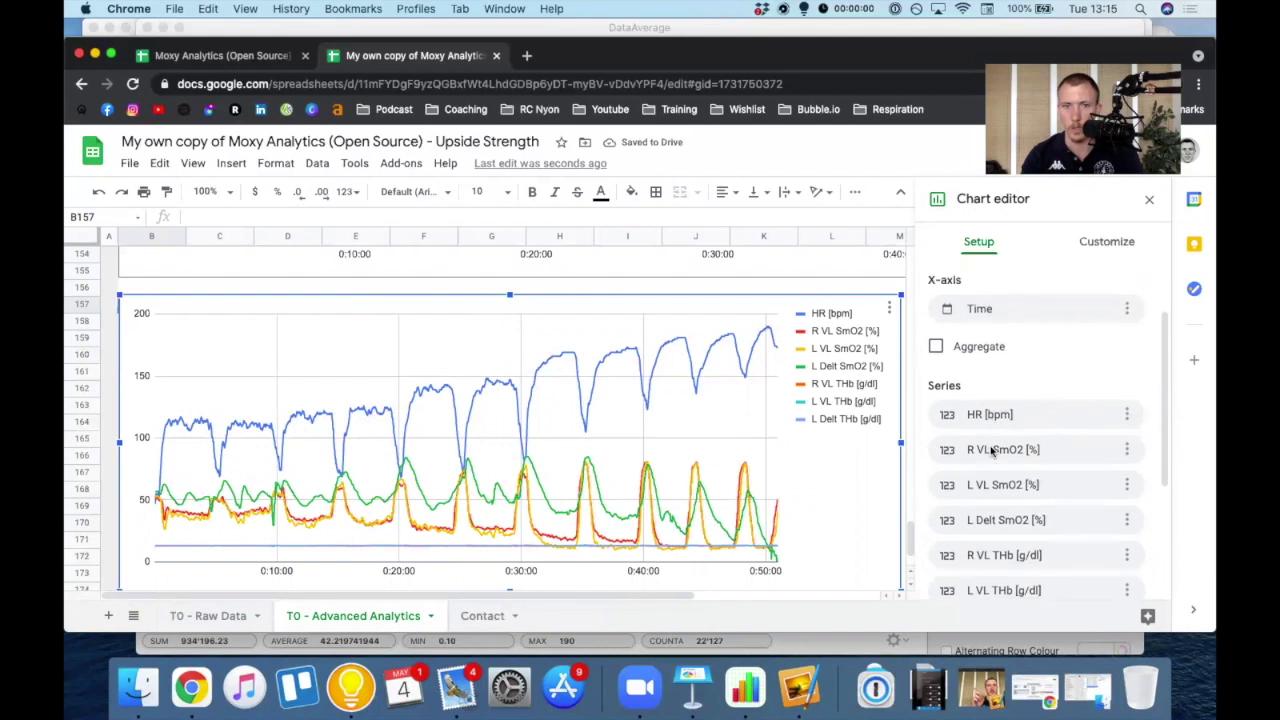
left_click(1127, 449)
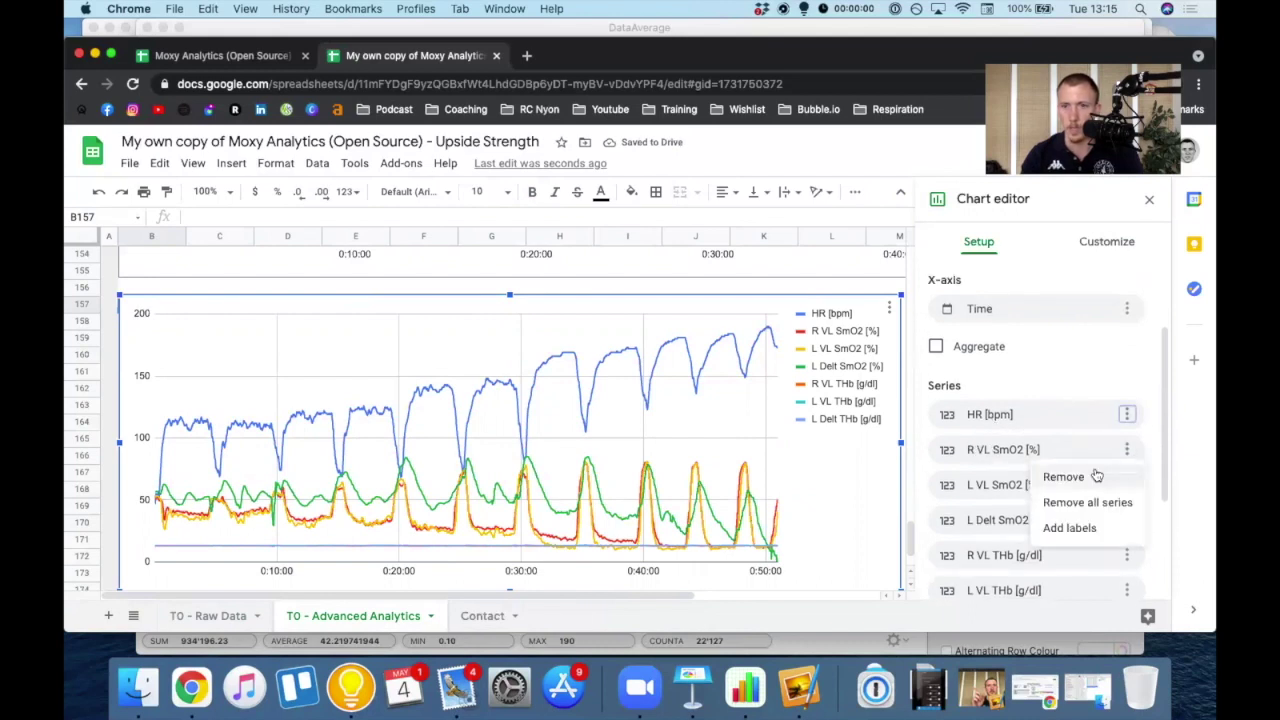
left_click(1129, 451)
left_click(1110, 470)
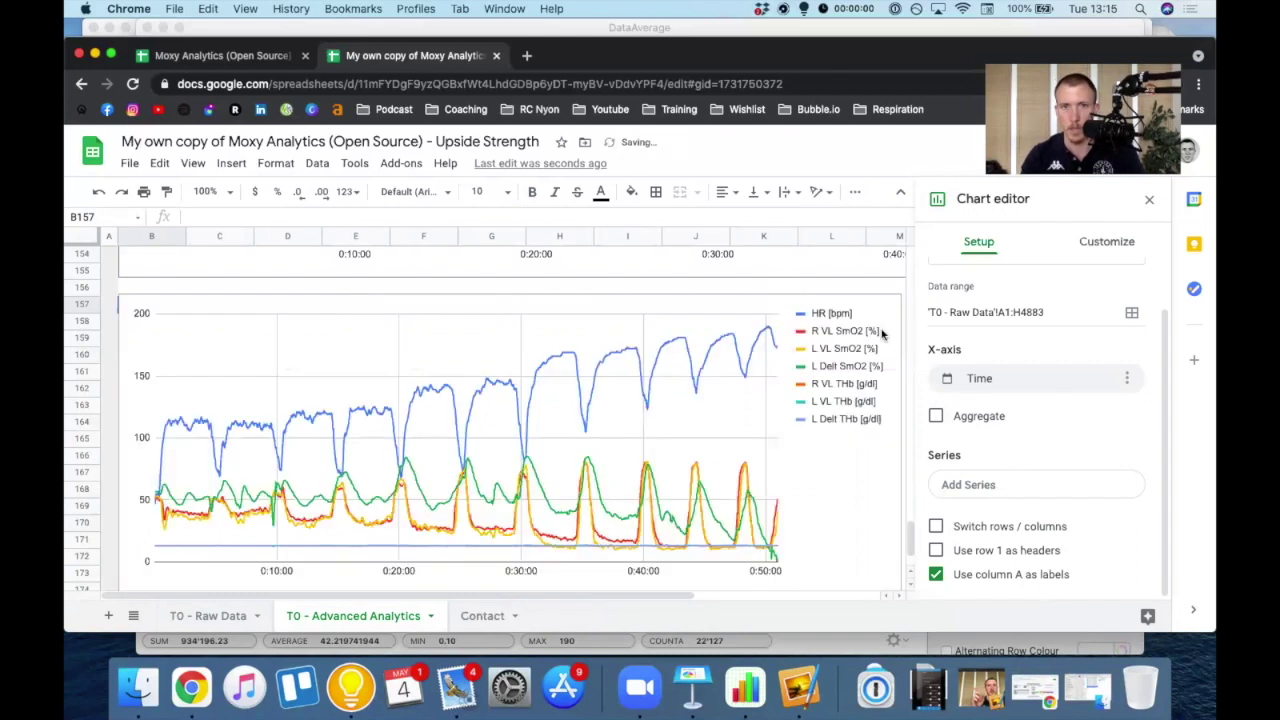
key("super+z")
scroll(1037, 400, "down", 2)
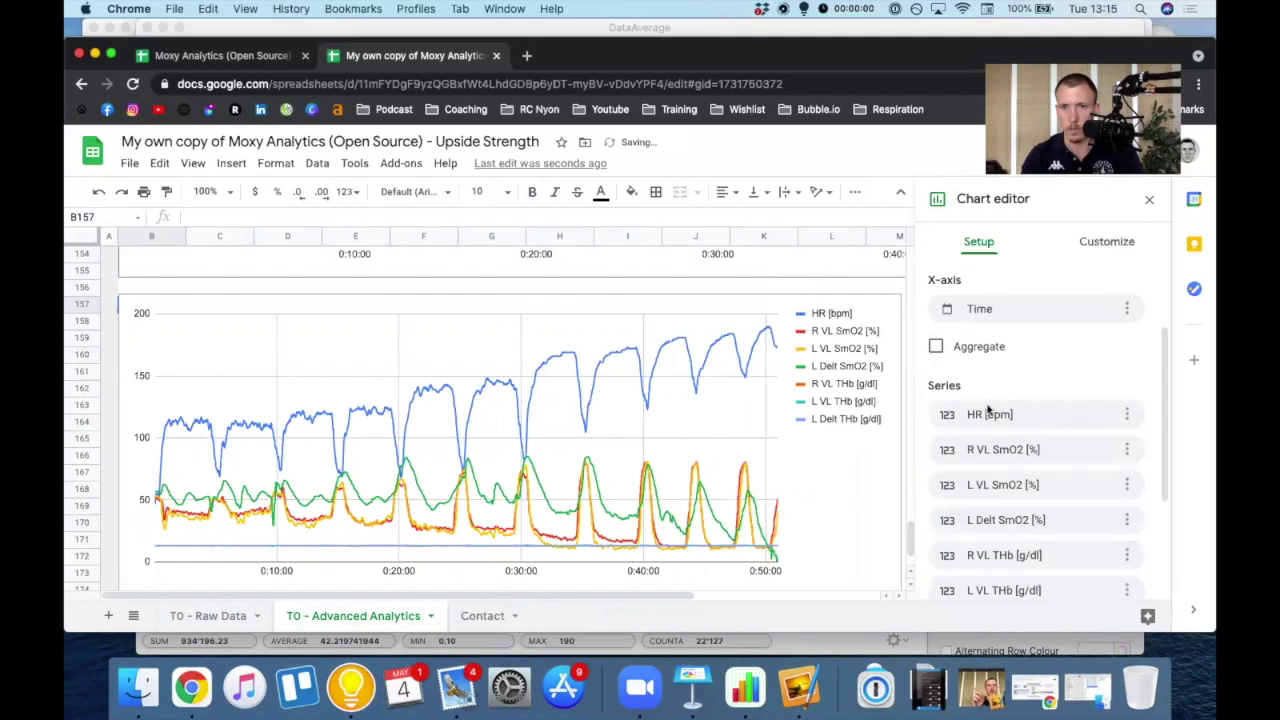
left_click(1127, 428)
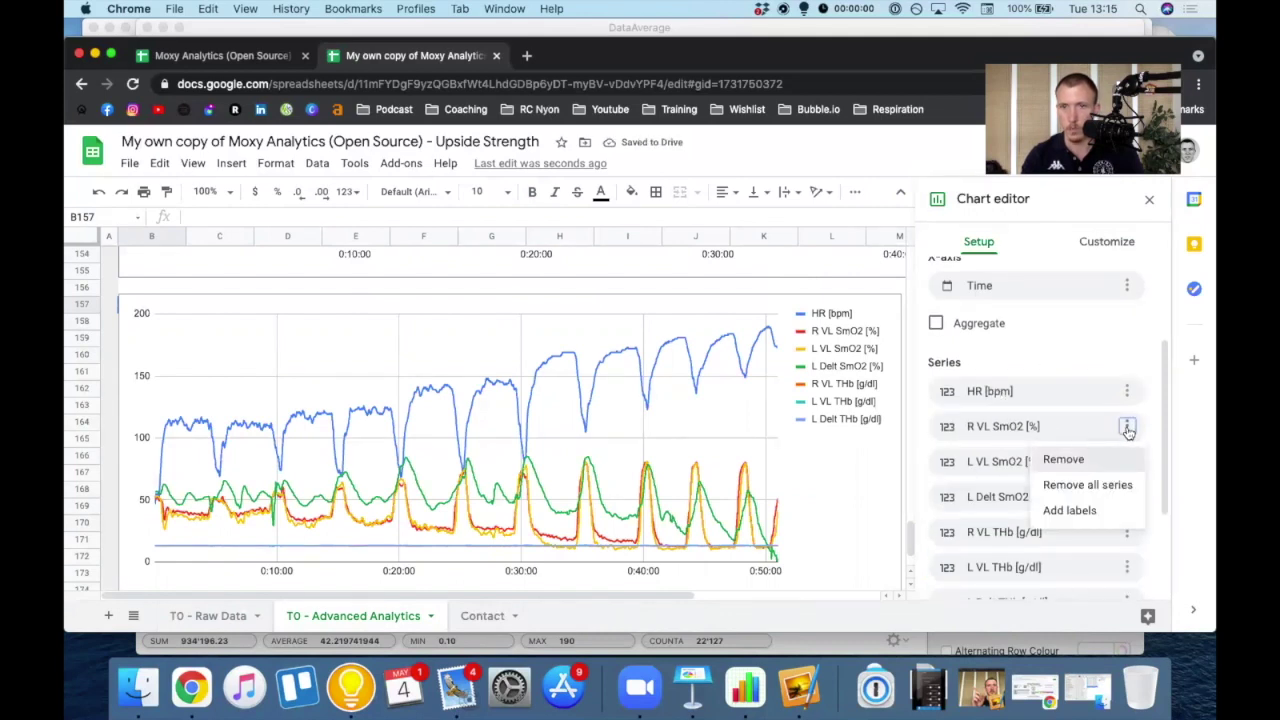
left_click(1063, 459)
left_click(1127, 428)
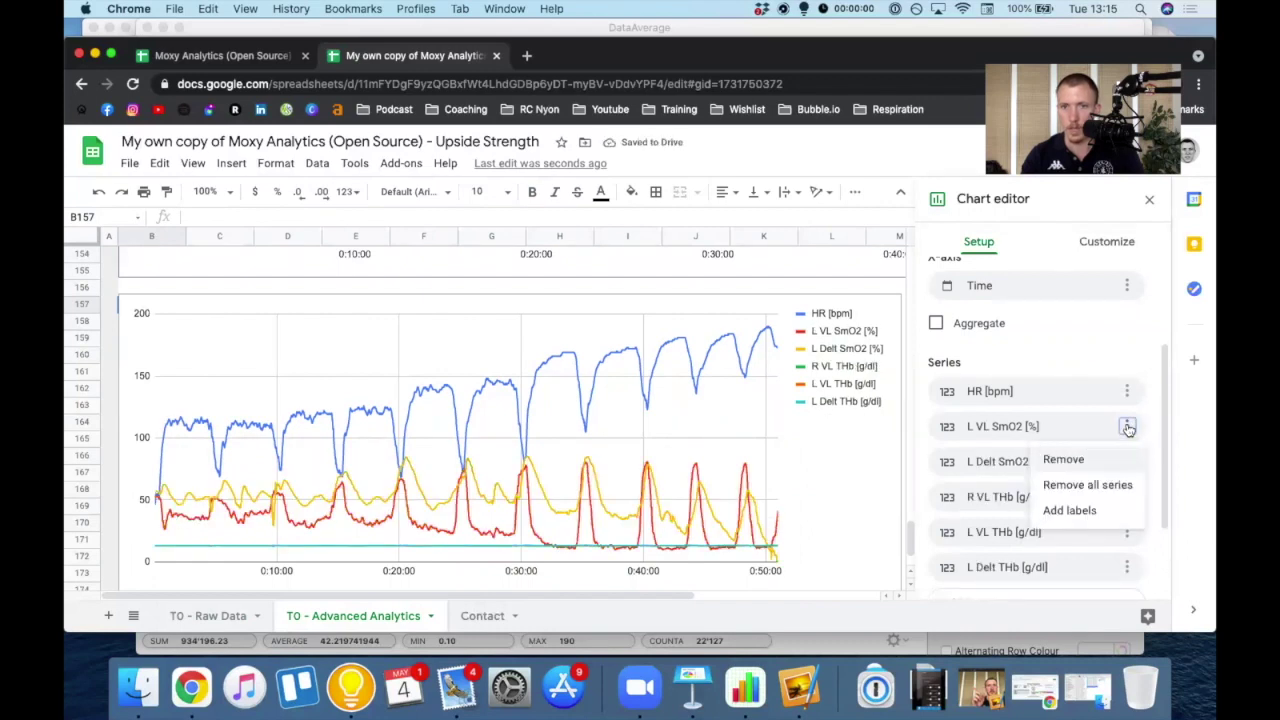
left_click(1063, 459)
left_click(1127, 428)
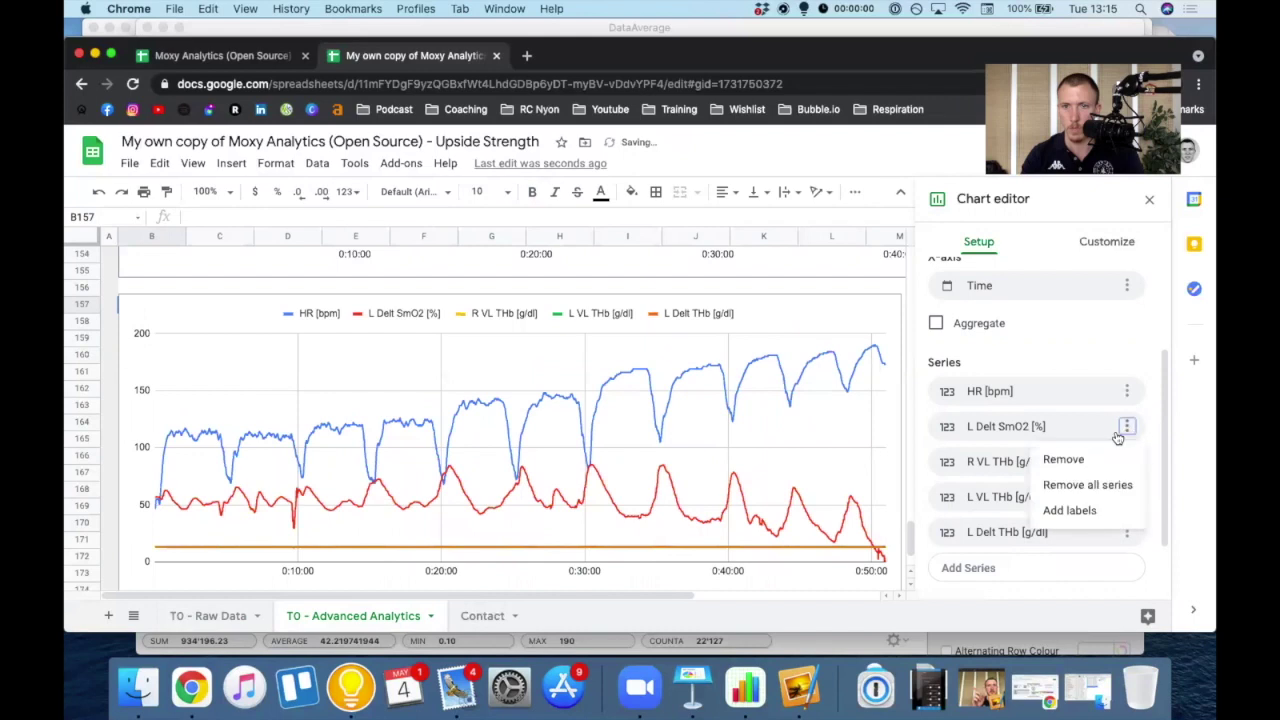
left_click(1066, 459)
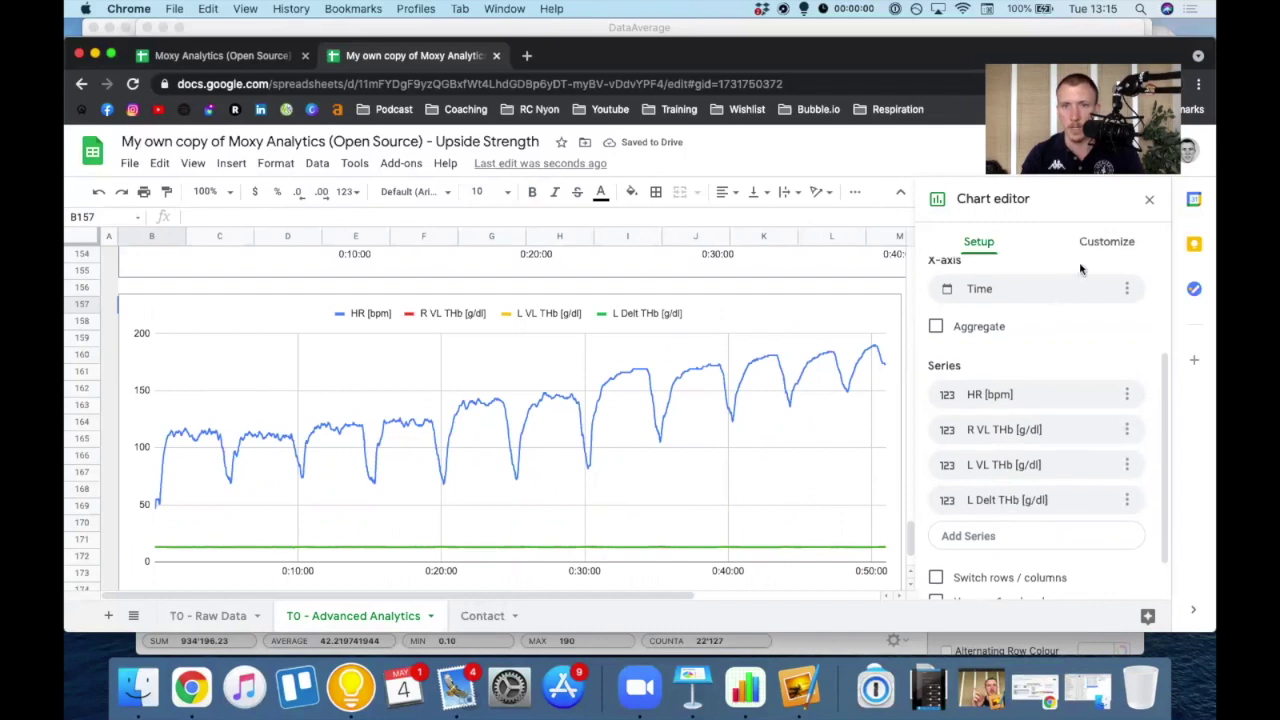
- In Customize > Series, make the HR [bpm] line yellow
left_click(1106, 243)
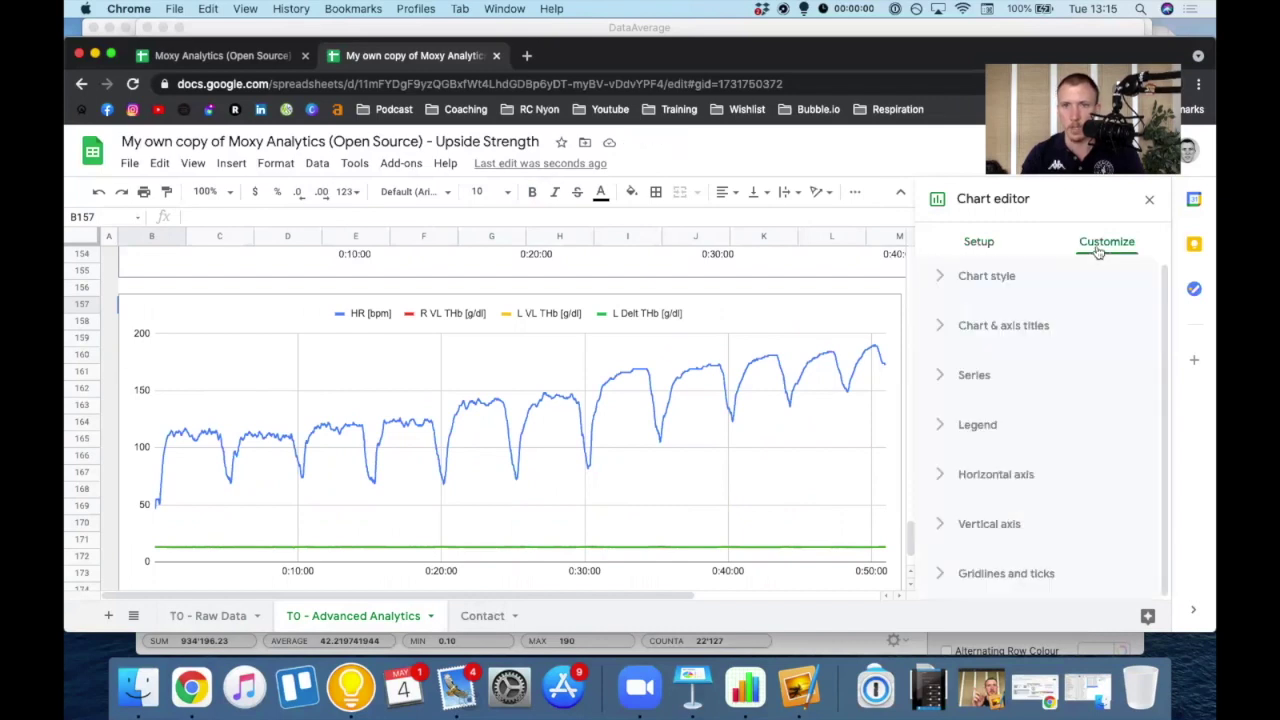
left_click(975, 379)
left_click(996, 398)
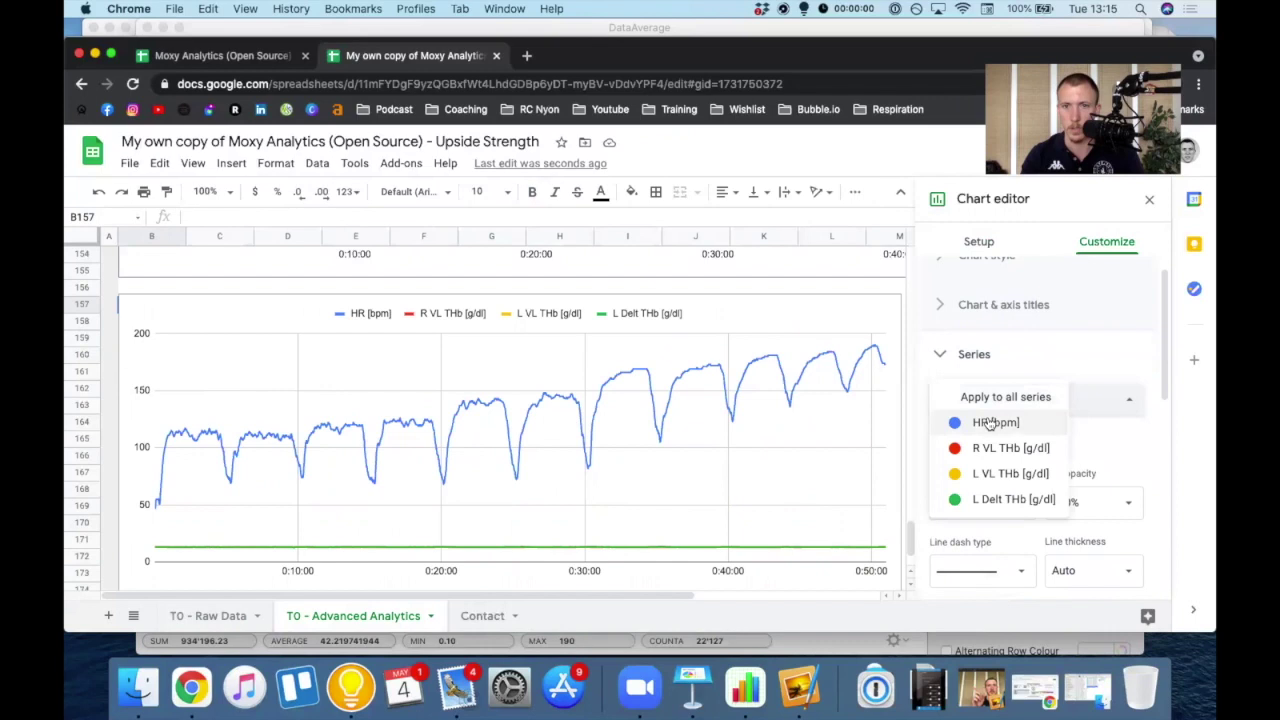
left_click(986, 420)
scroll(1010, 400, "down", 2)
left_click(1020, 390)
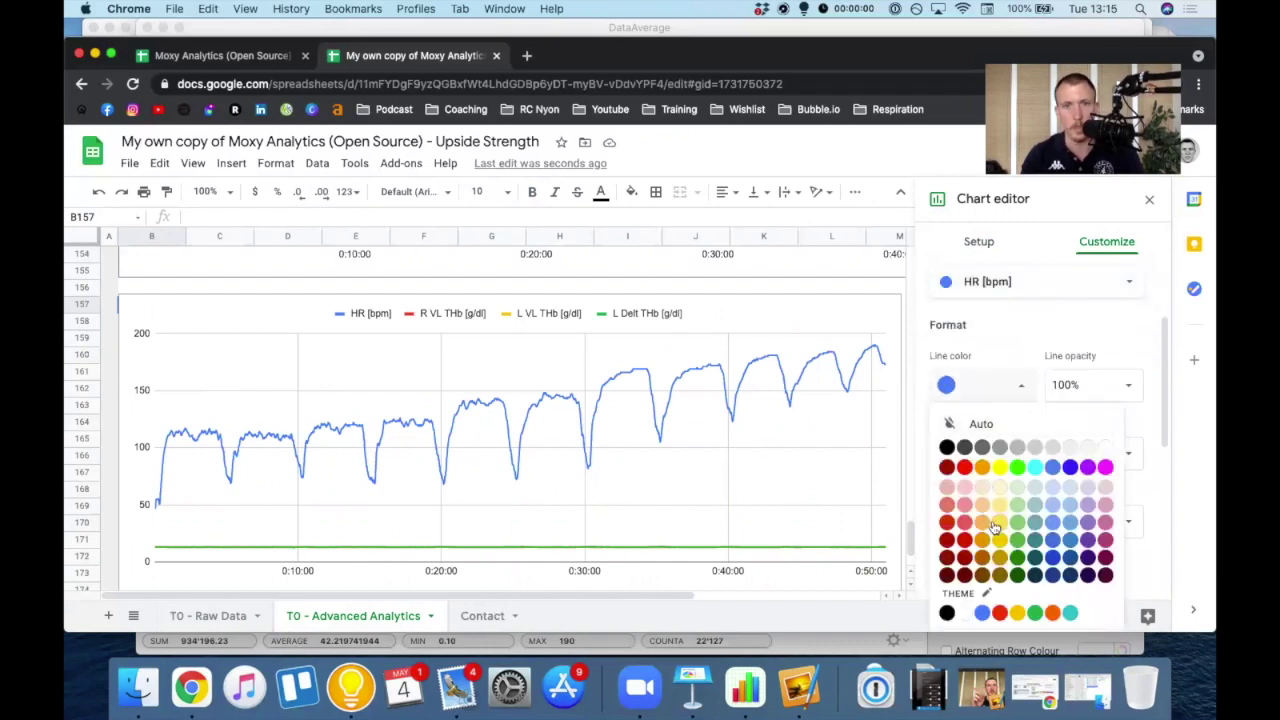
left_click(993, 523)
scroll(998, 570, "down", 1)
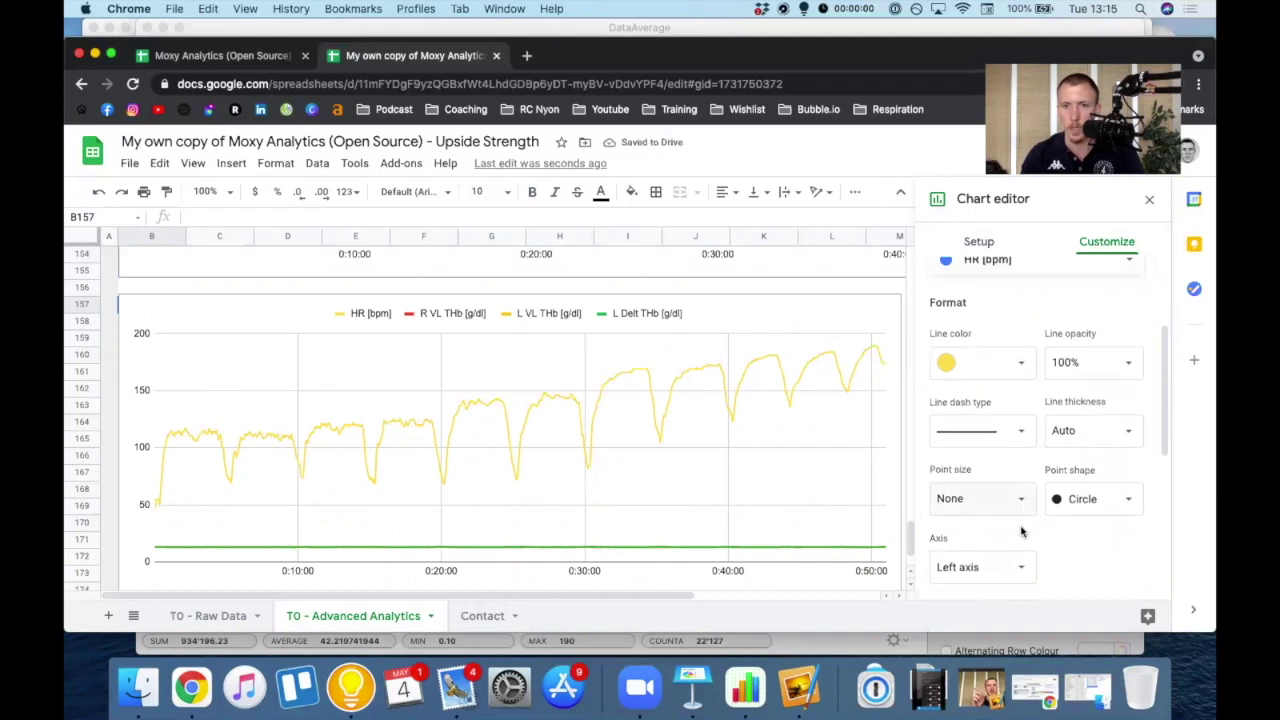
scroll(998, 570, "up", 1)
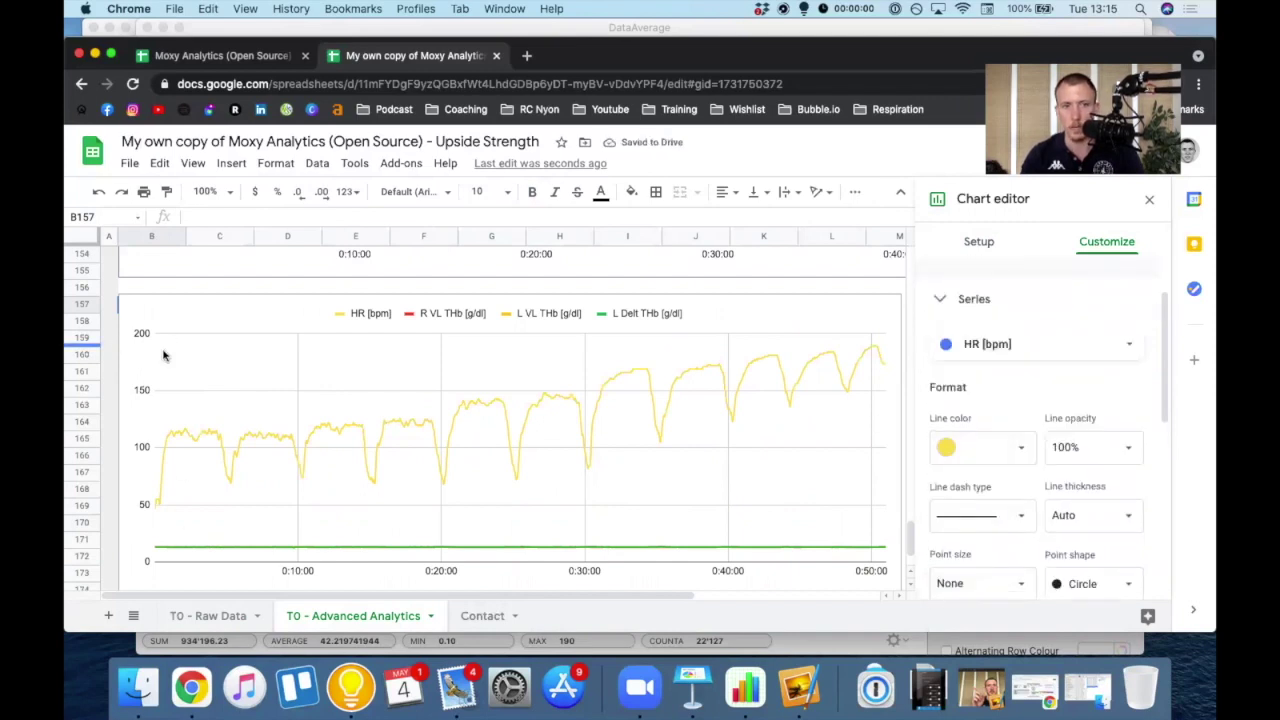
- Plot the R VL THb series on the right axis
left_click(1016, 344)
left_click(995, 368)
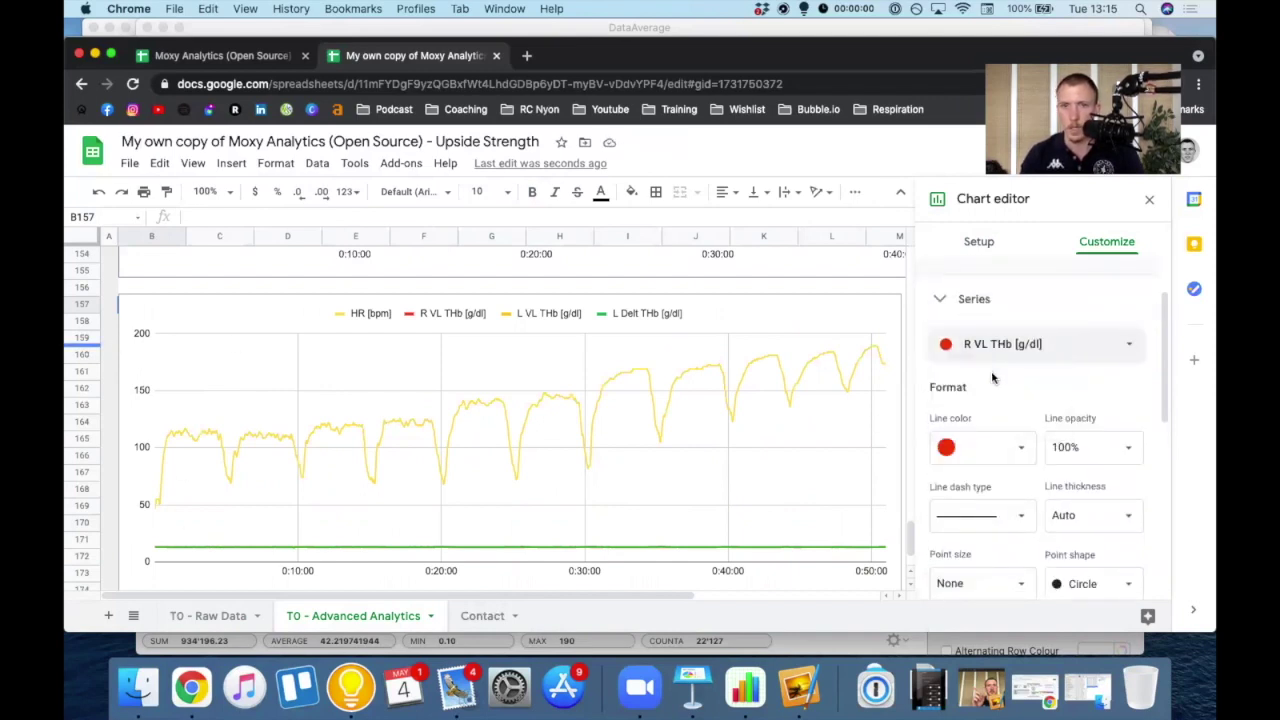
scroll(990, 440, "down", 2)
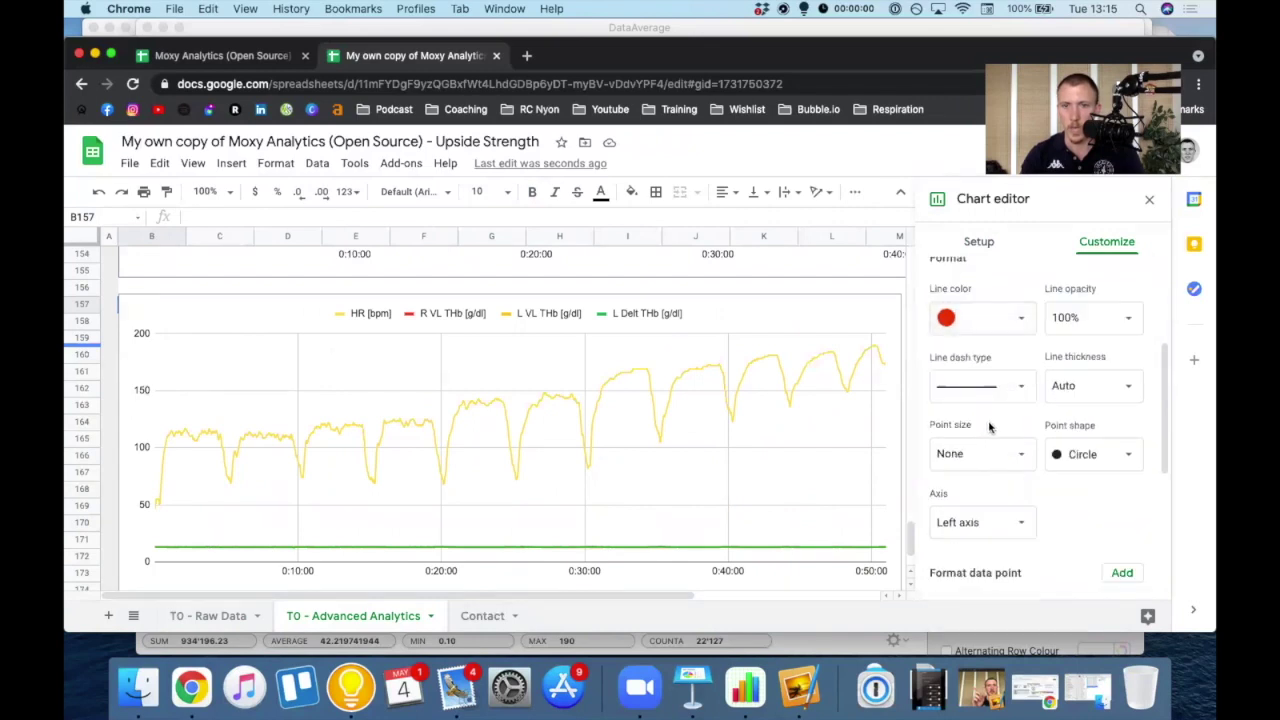
left_click(986, 520)
left_click(986, 522)
left_click(986, 525)
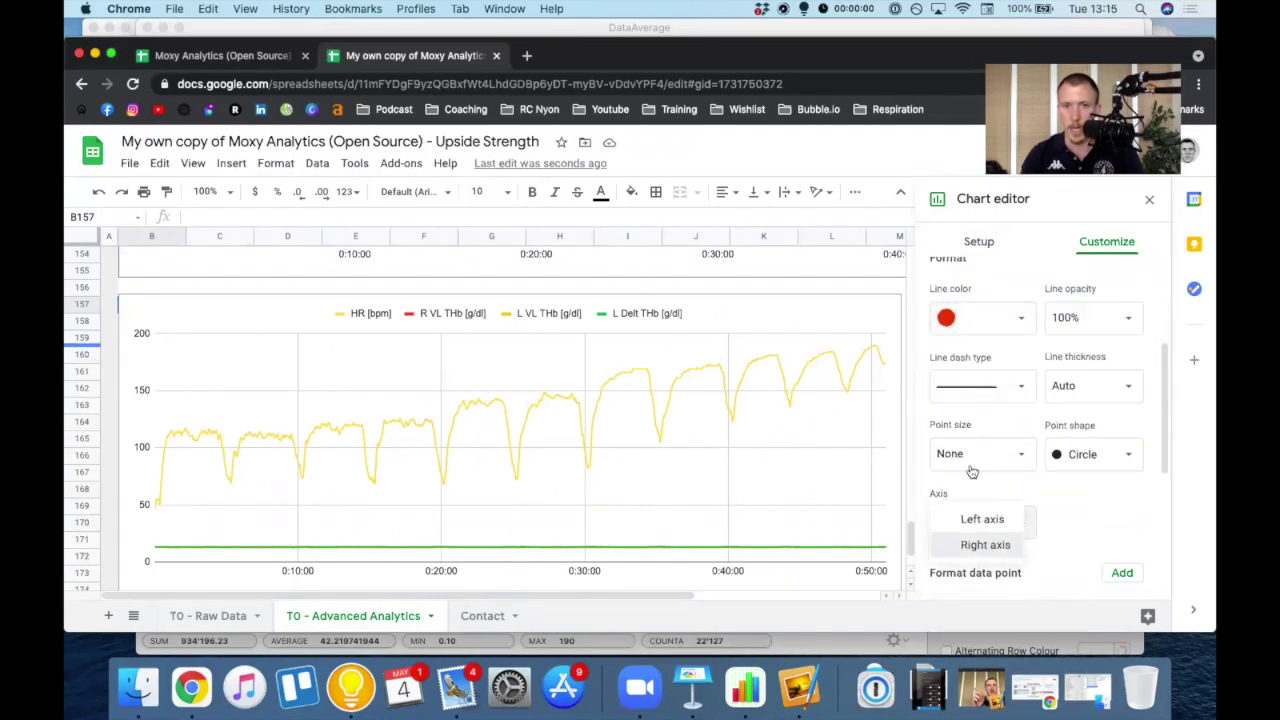
key("Return")
scroll(971, 423, "up", 2)
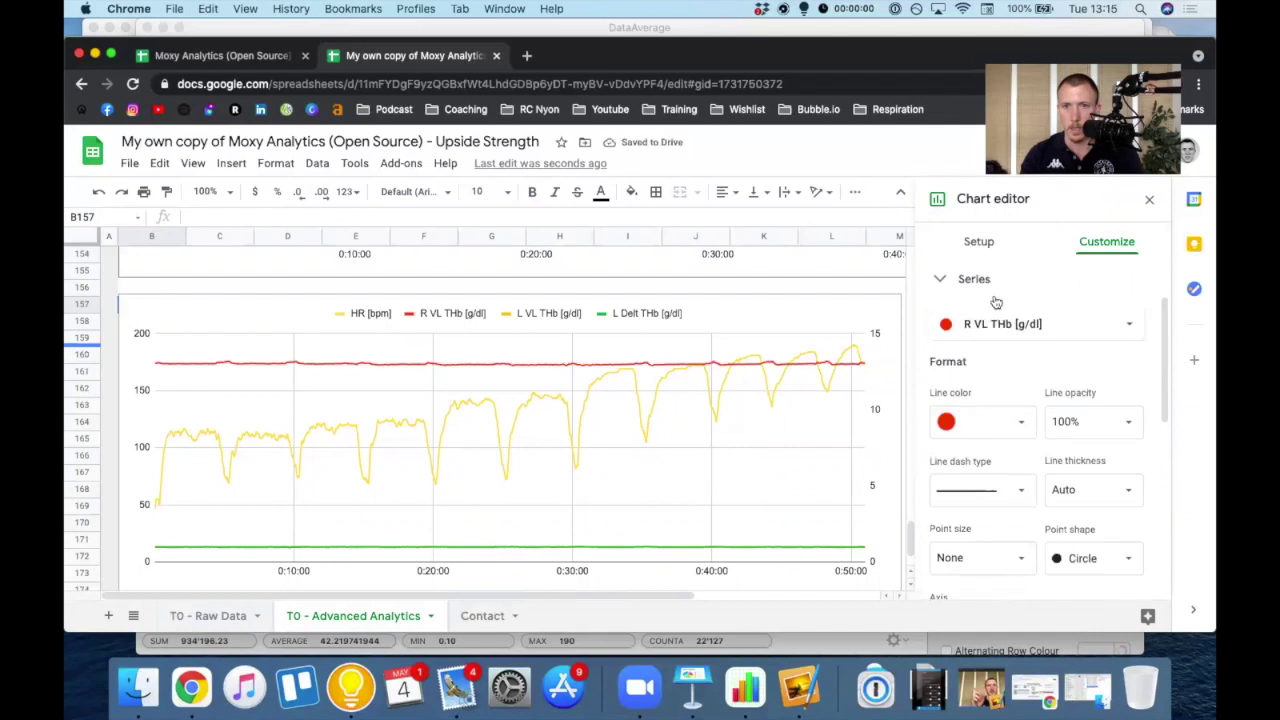
left_click(975, 323)
scroll(990, 360, "down", 1)
left_click(975, 279)
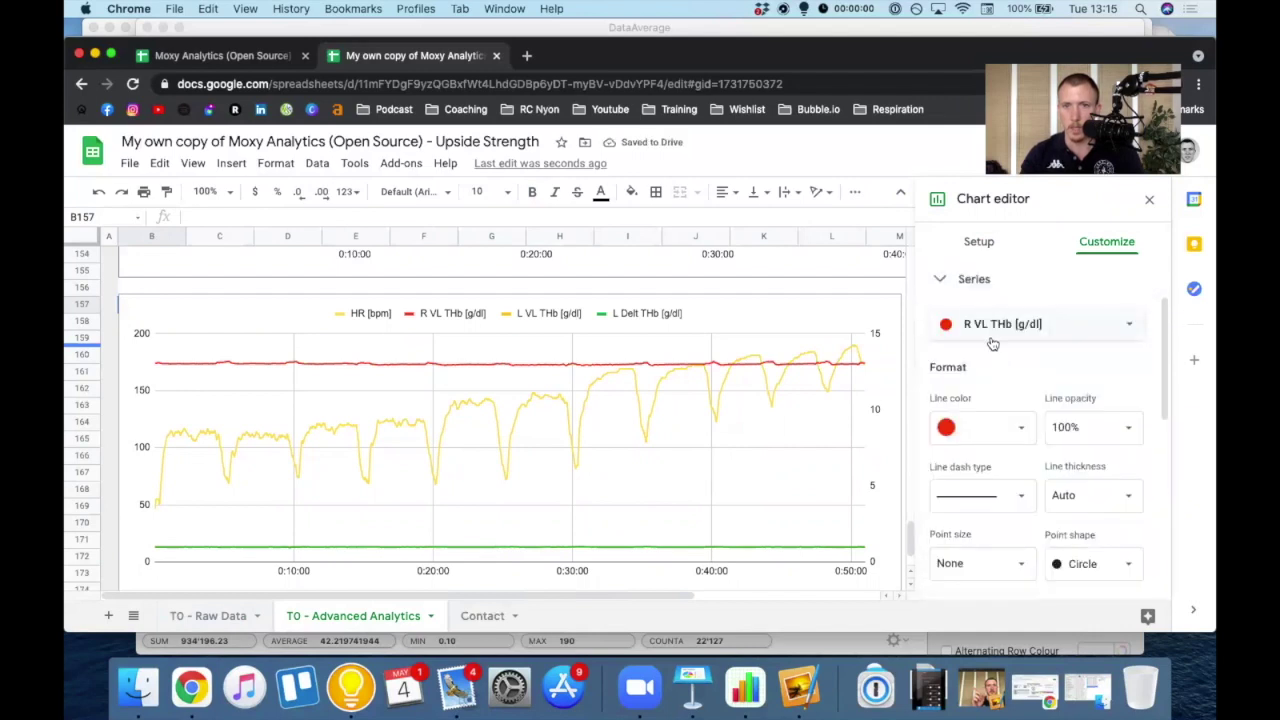
- Color the L VL THb line orange and assign it to the right axis
left_click(990, 323)
left_click(993, 347)
left_click(990, 427)
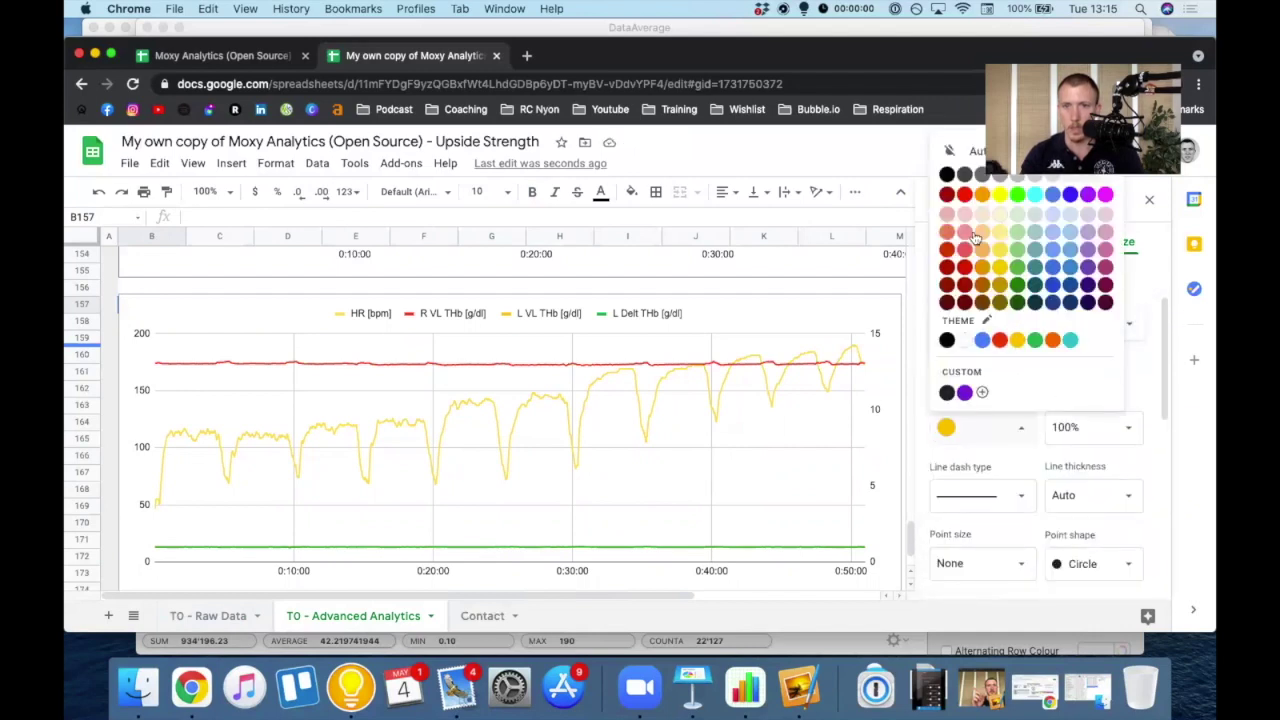
left_click(988, 428)
scroll(983, 559, "down", 2)
left_click(983, 556)
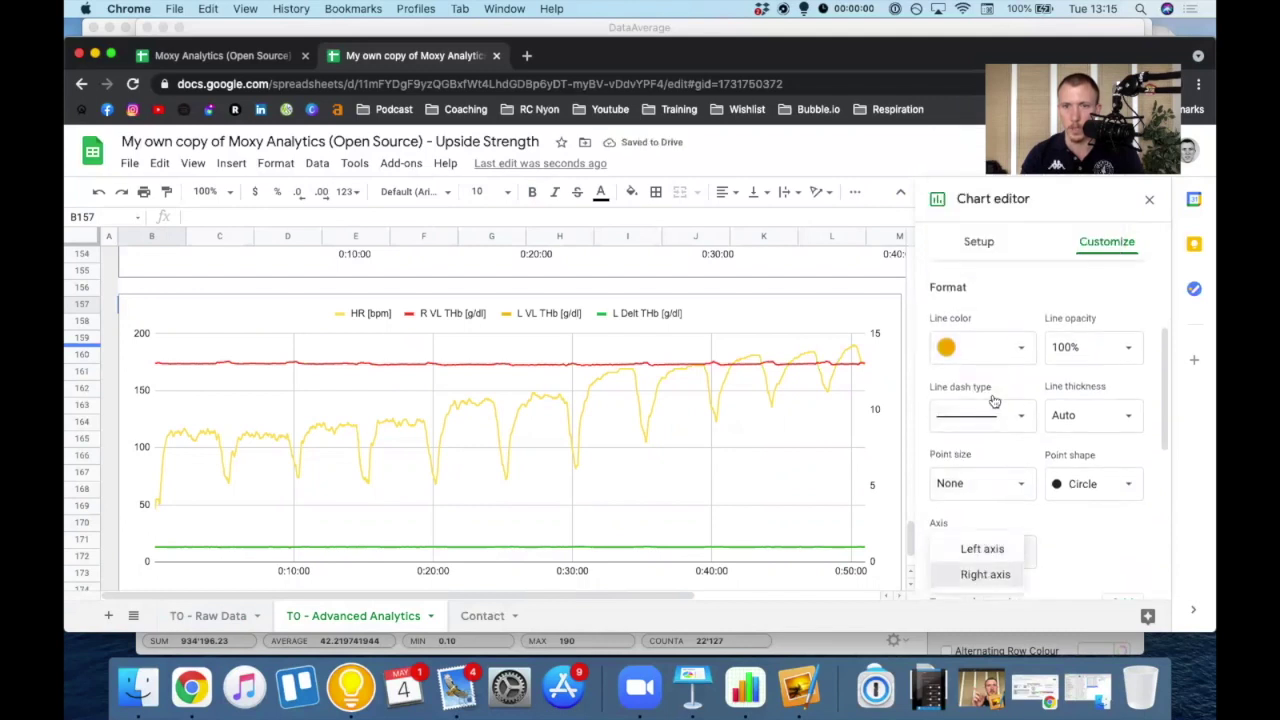
scroll(988, 410, "up", 2)
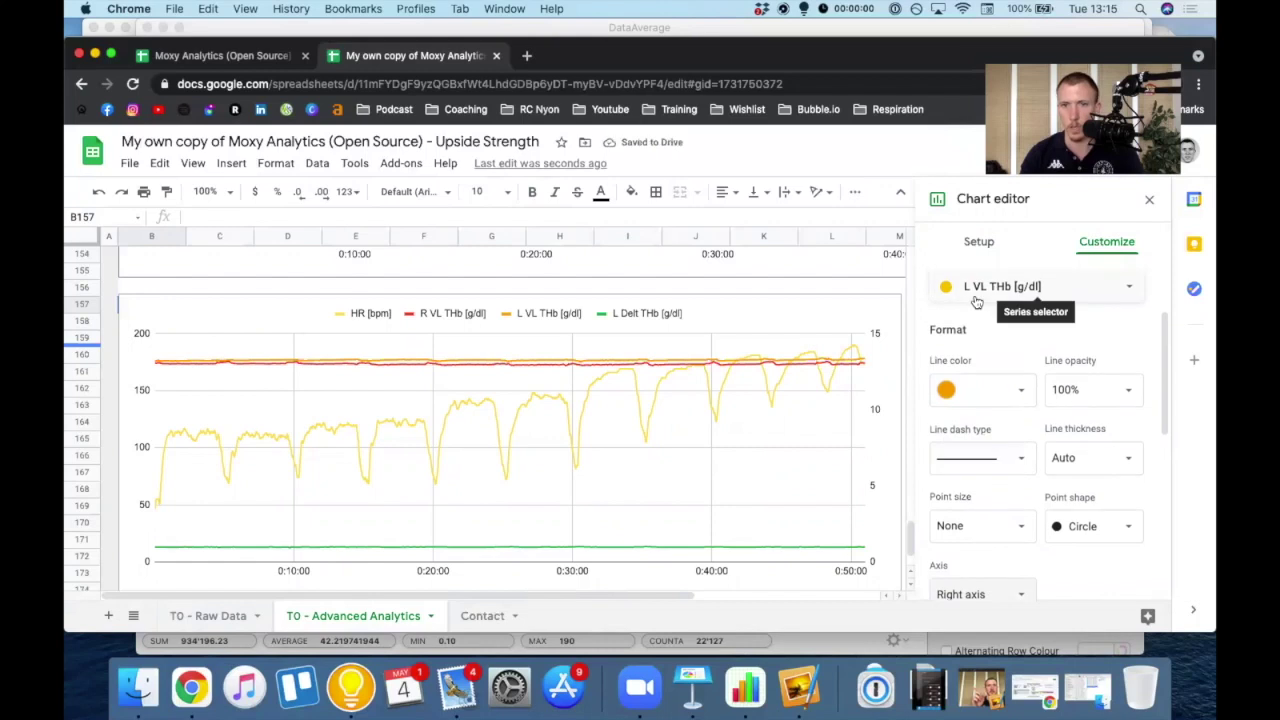
- Color the L Delt THb line dark red and plot it on the right axis
left_click(982, 290)
left_click(970, 327)
left_click(1005, 389)
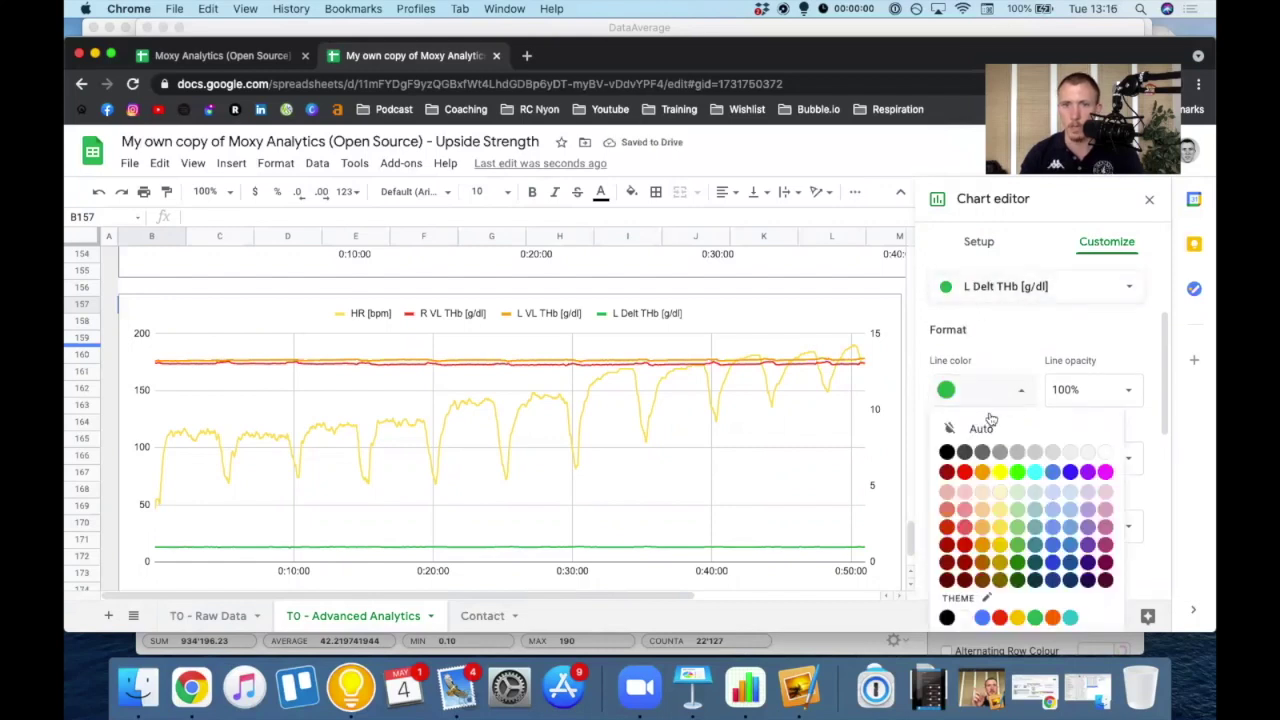
left_click(947, 472)
scroll(980, 460, "down", 4)
left_click(988, 474)
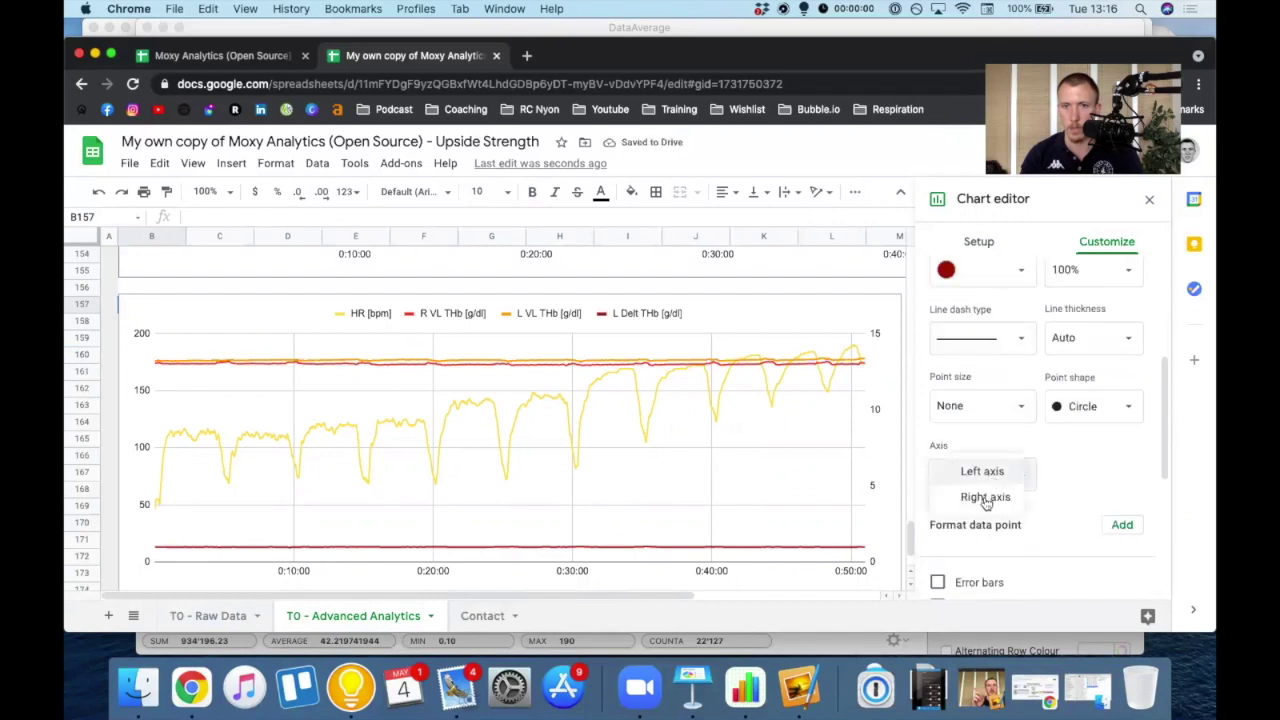
left_click(986, 497)
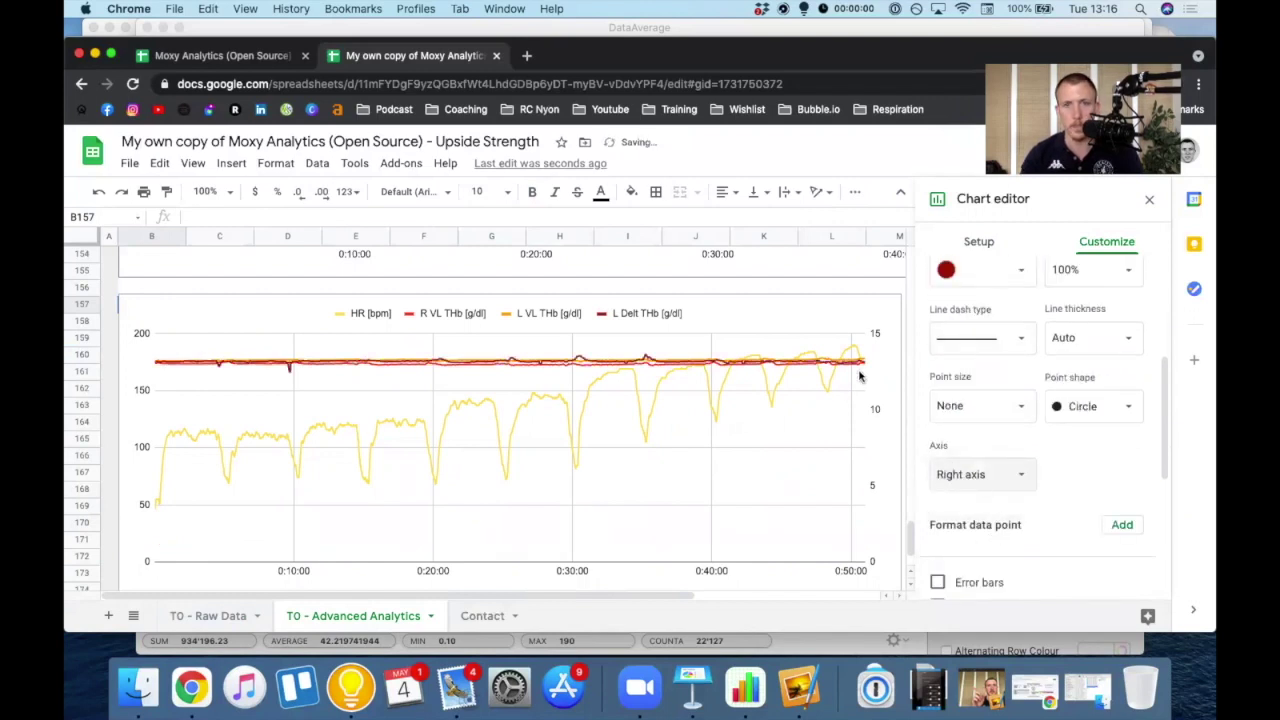
scroll(990, 420, "down", 7)
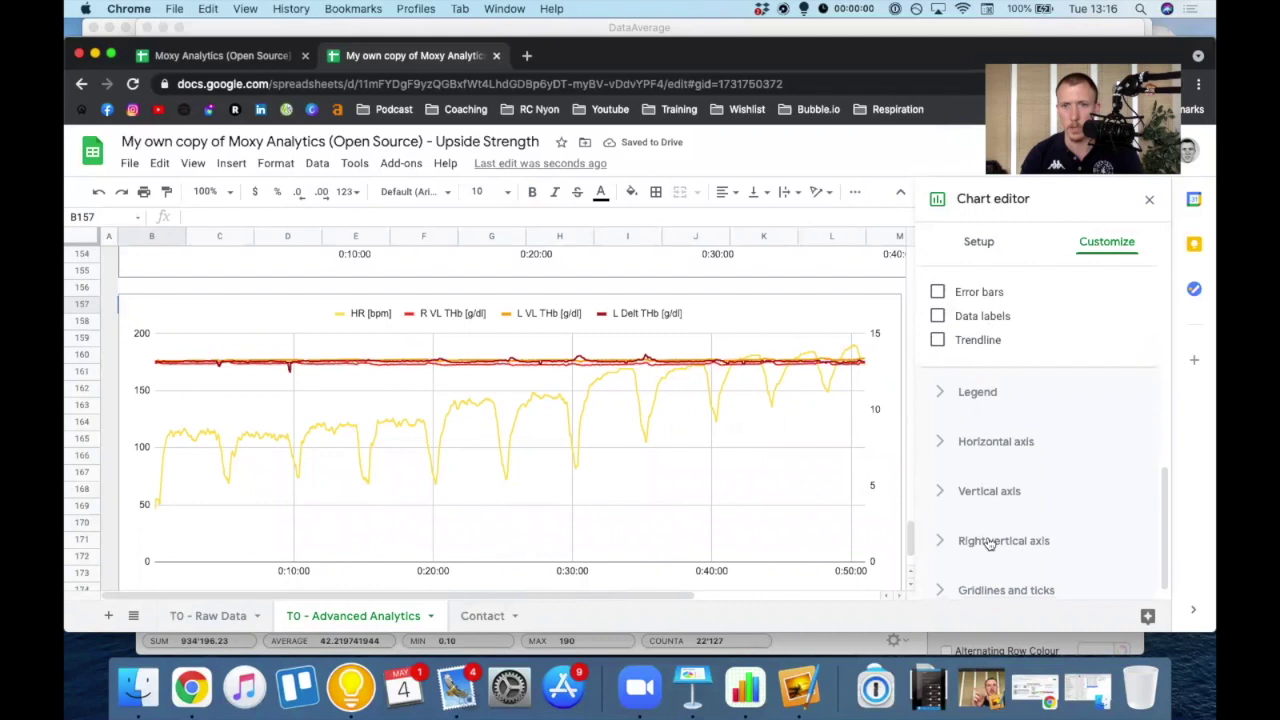
- Set the right vertical axis Min to 12.75 and Max to 14
left_click(1008, 500)
left_click(961, 369)
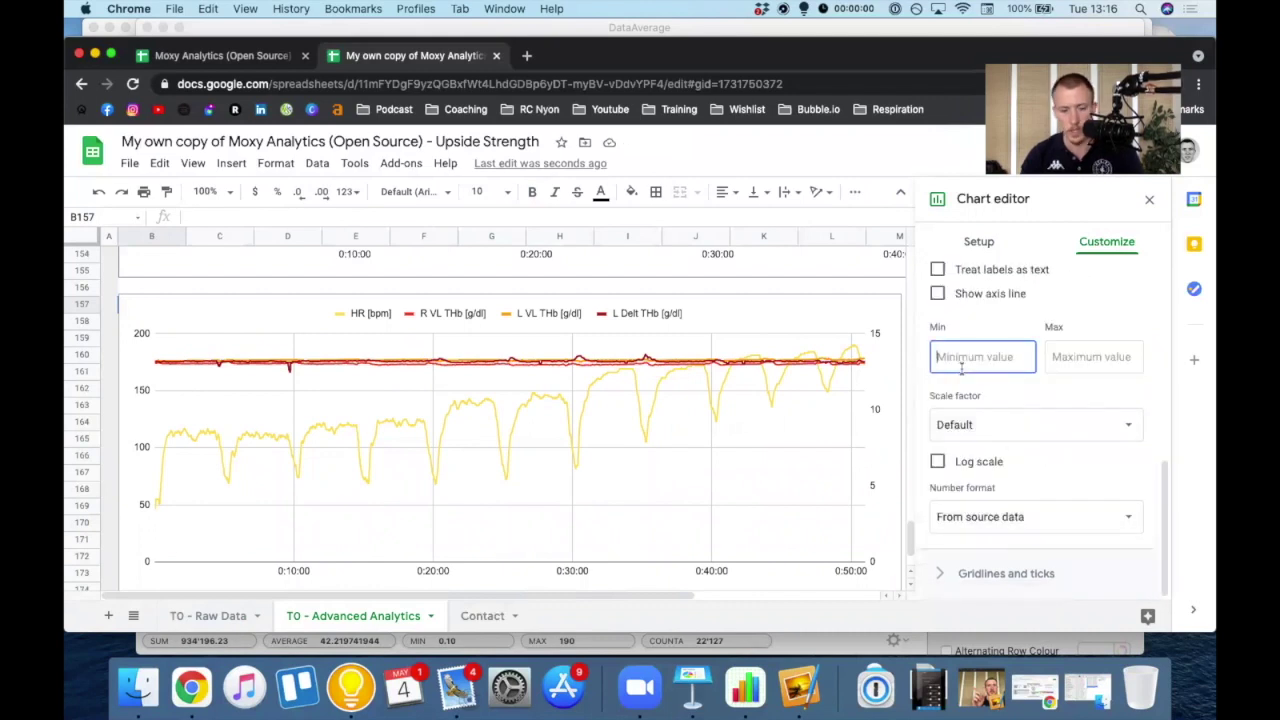
type("12.")
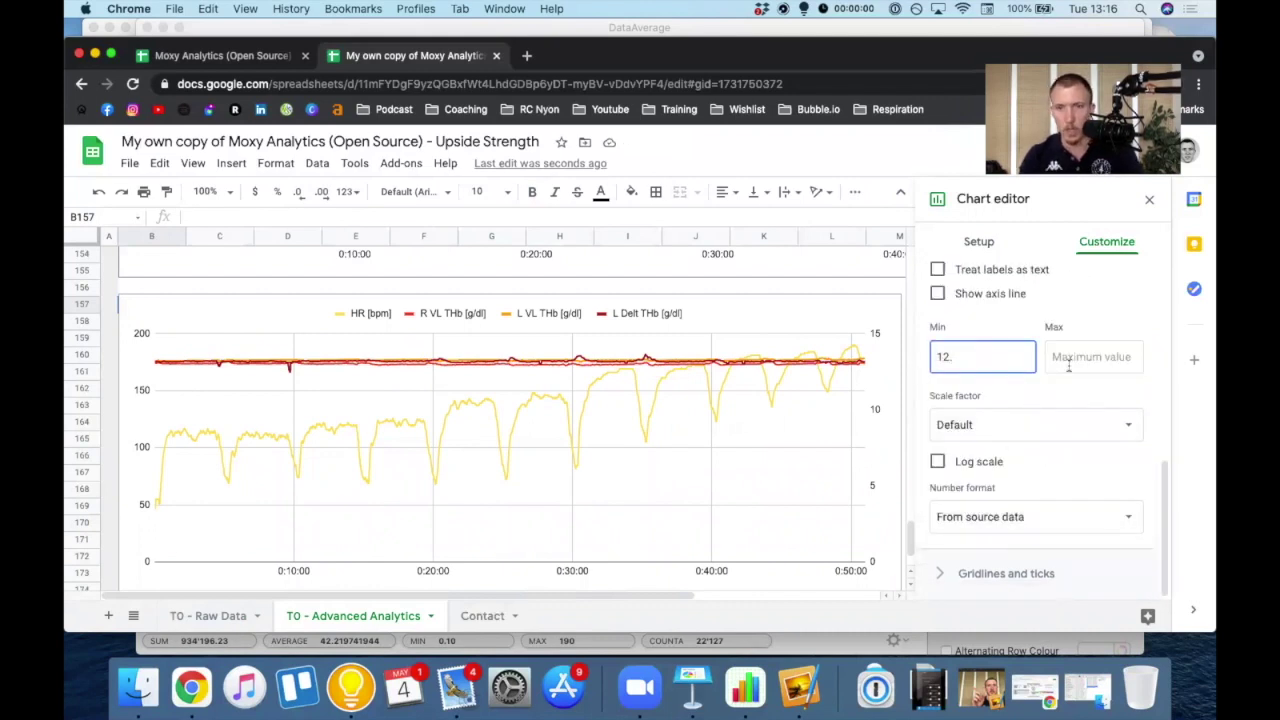
type("75")
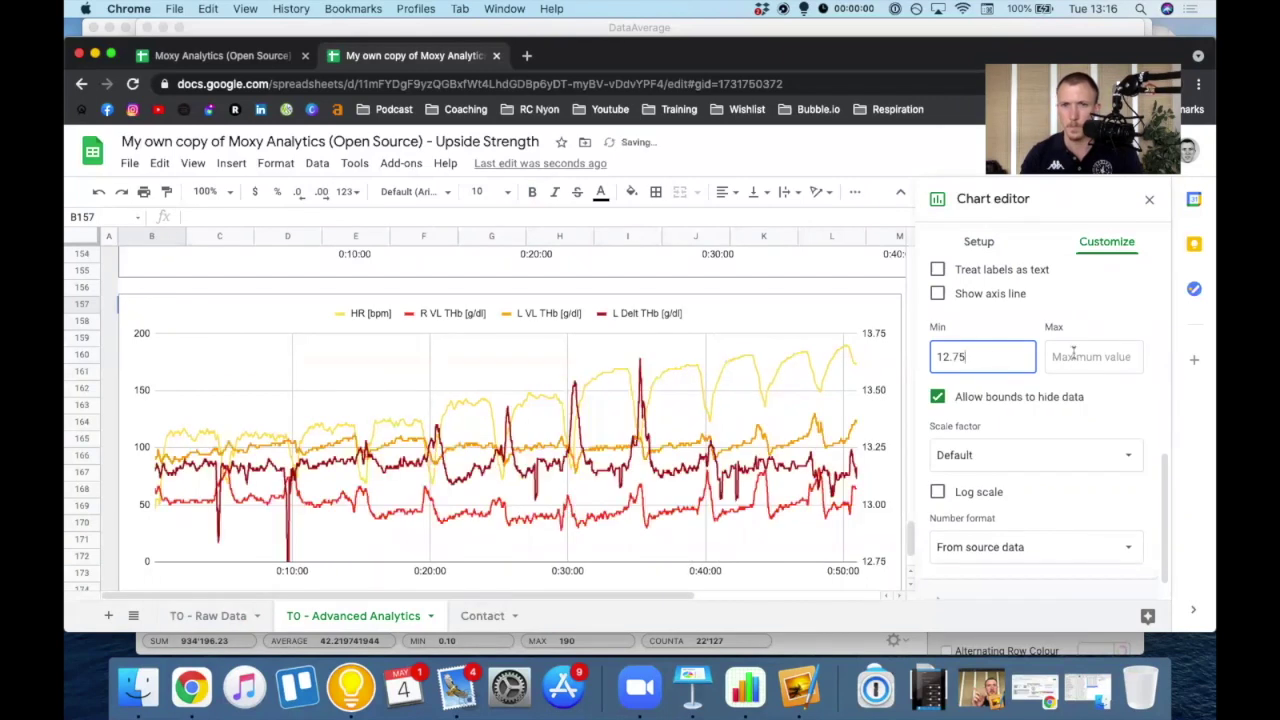
left_click(1050, 358)
type("14")
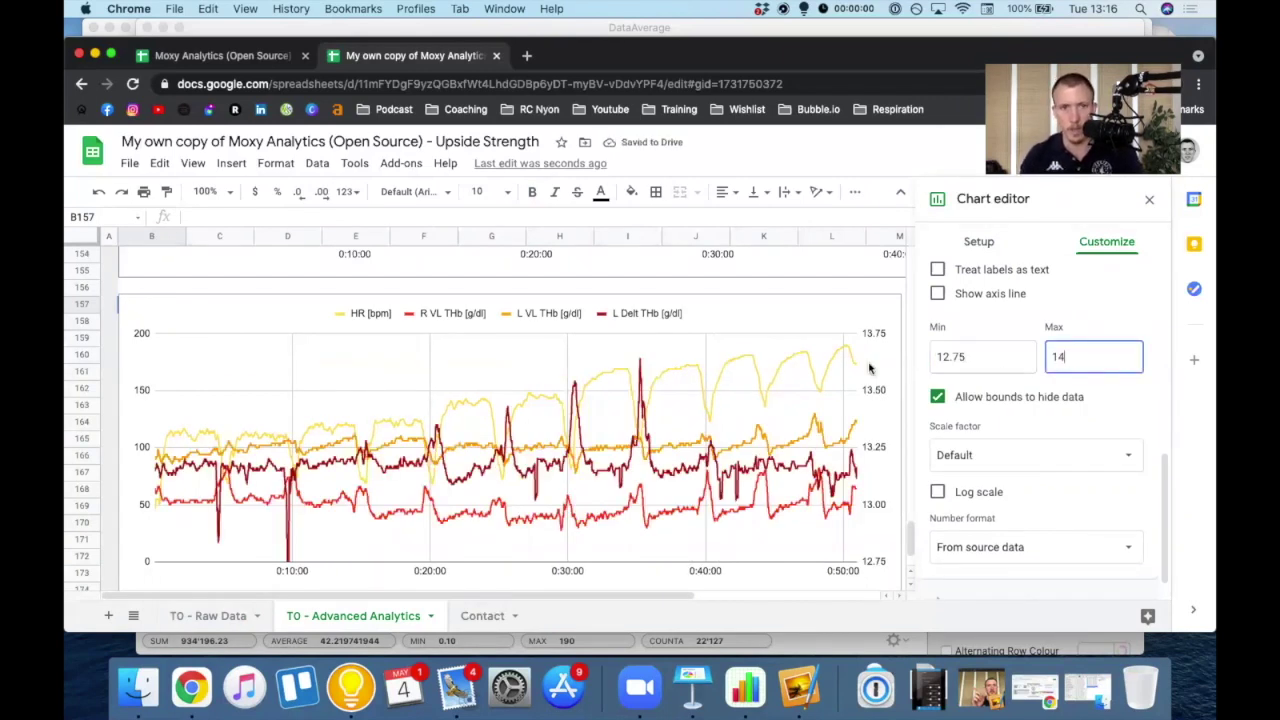
key("shift+Tab")
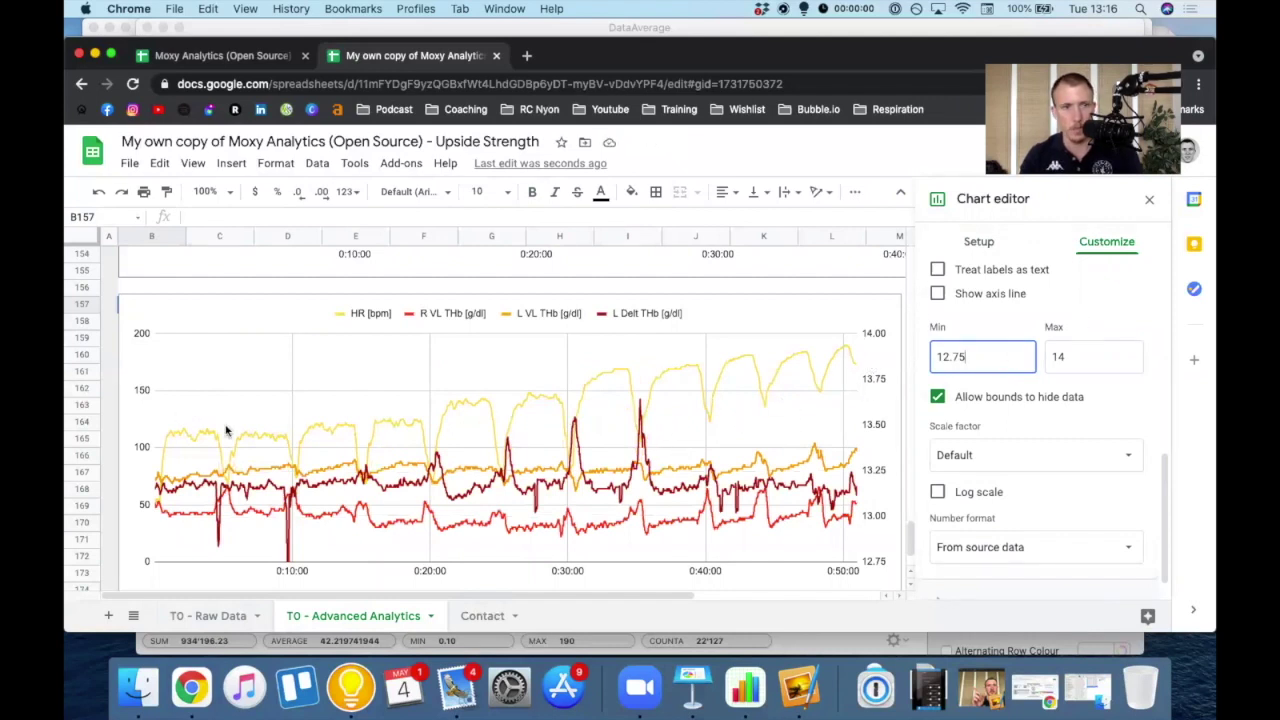
scroll(380, 435, "down", 2)
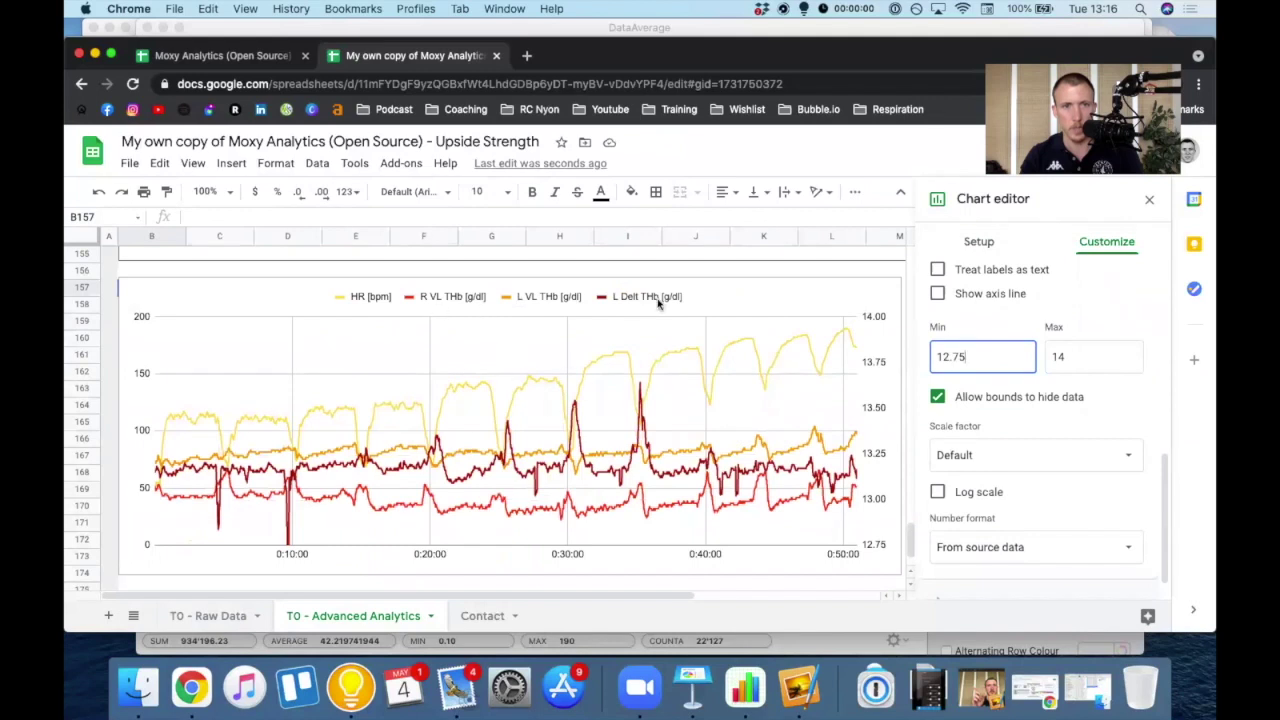
scroll(980, 524, "down", 2)
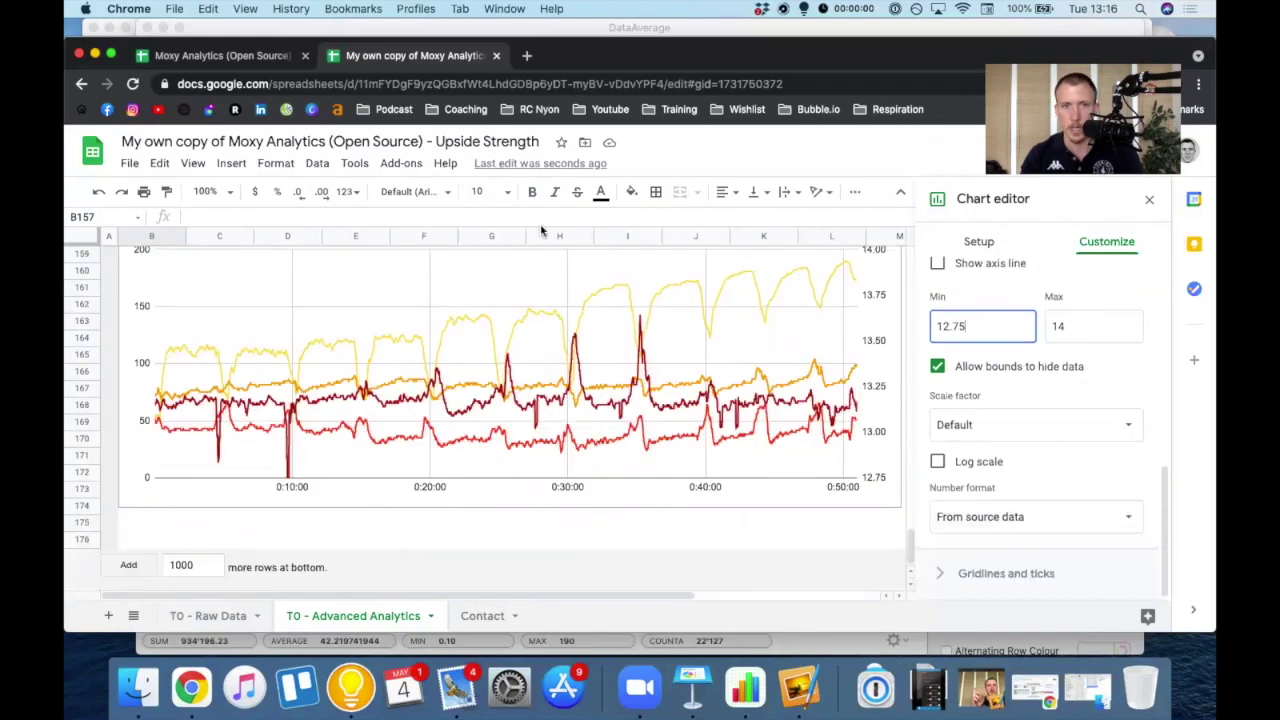
- Under Gridlines and ticks, give the vertical axis 4 minor gridlines
scroll(443, 449, "up", 3)
scroll(571, 409, "down", 4)
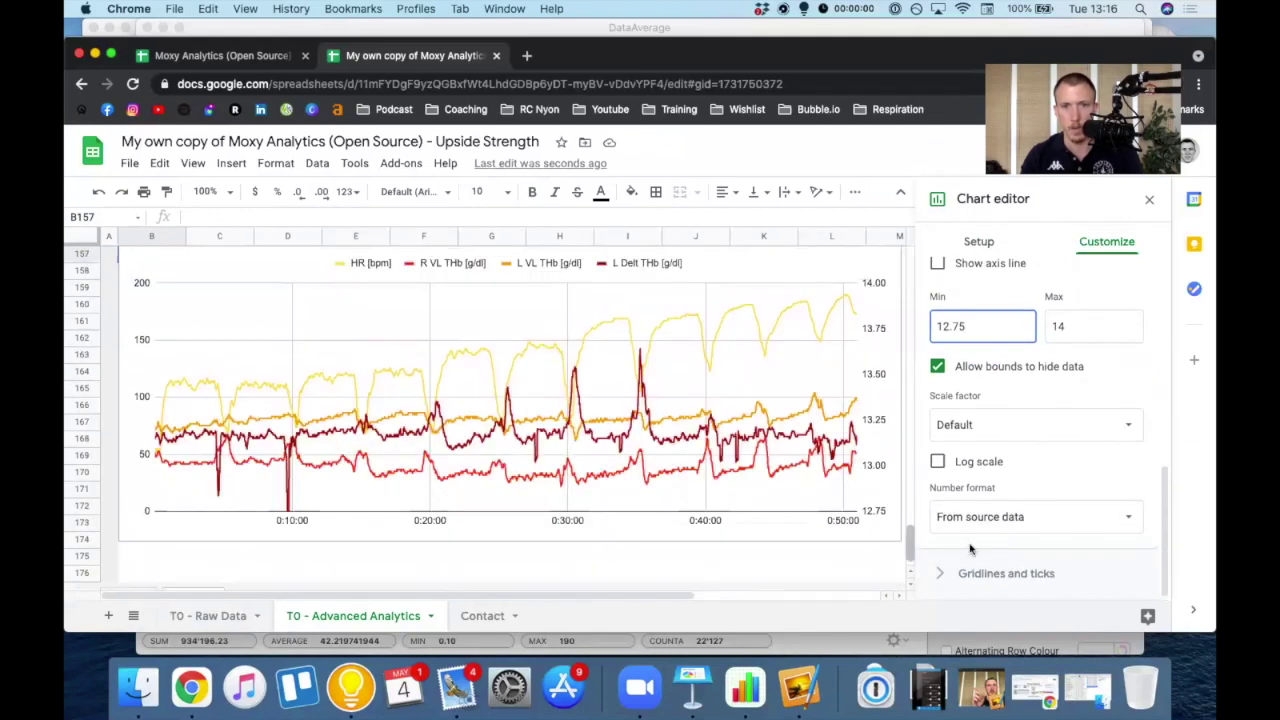
left_click(990, 573)
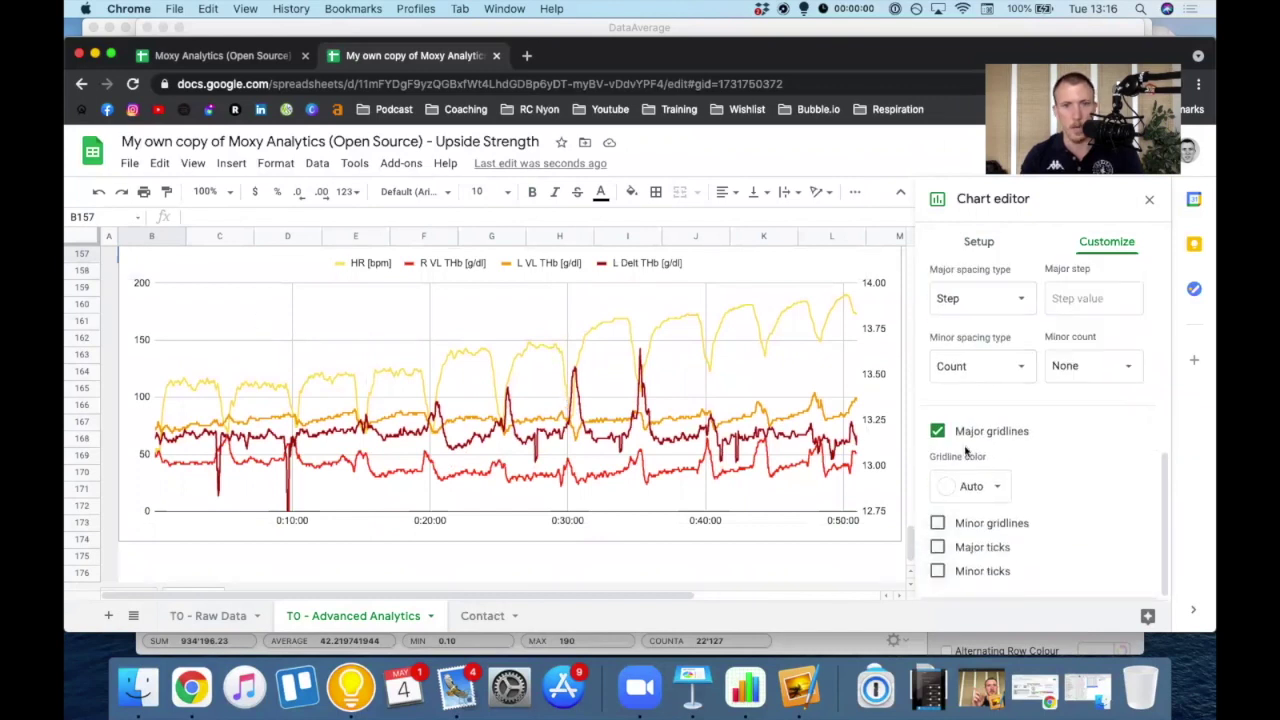
scroll(1010, 392, "up", 3)
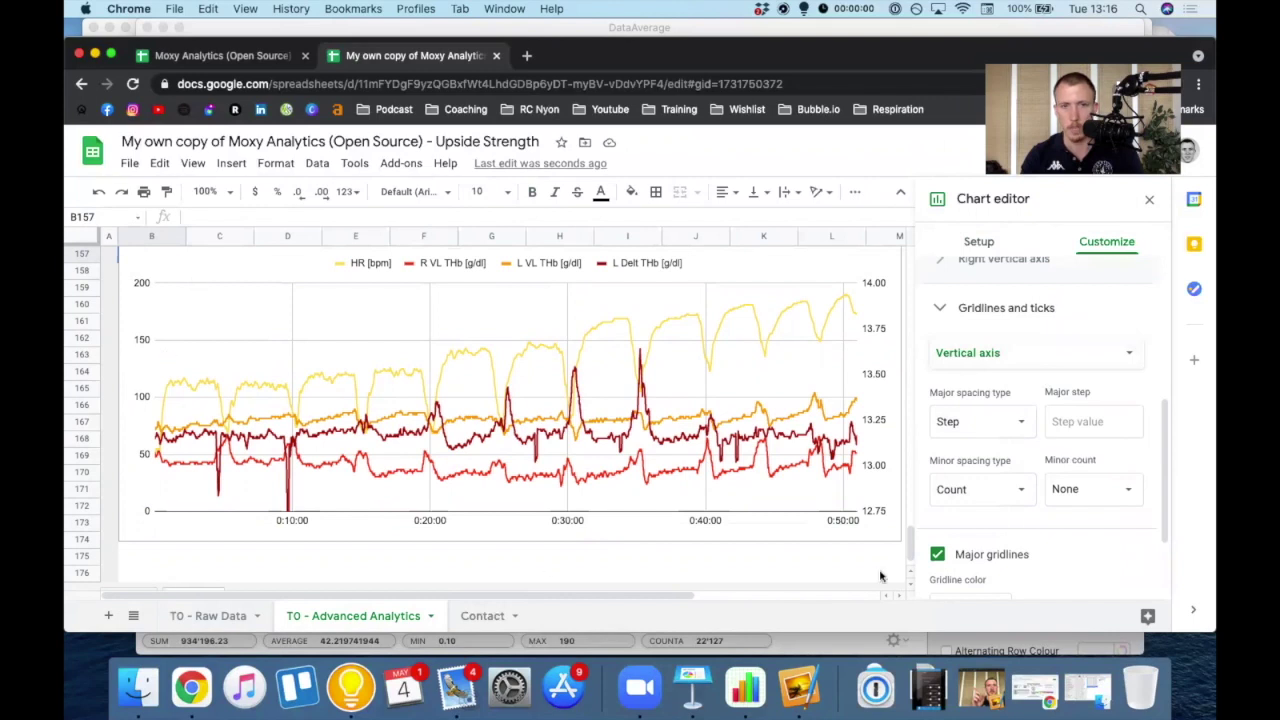
left_click(1065, 490)
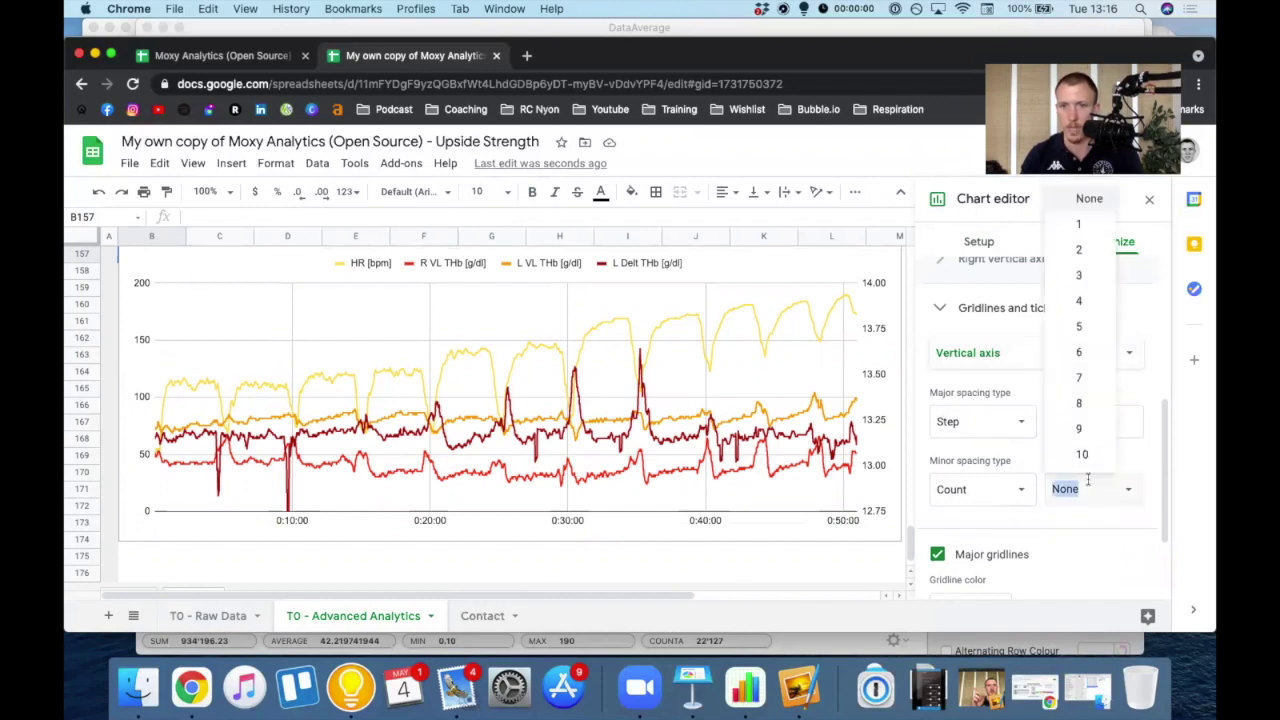
left_click(1078, 300)
- Give the horizontal axis 9 minor gridlines and close the chart editor
left_click(1003, 352)
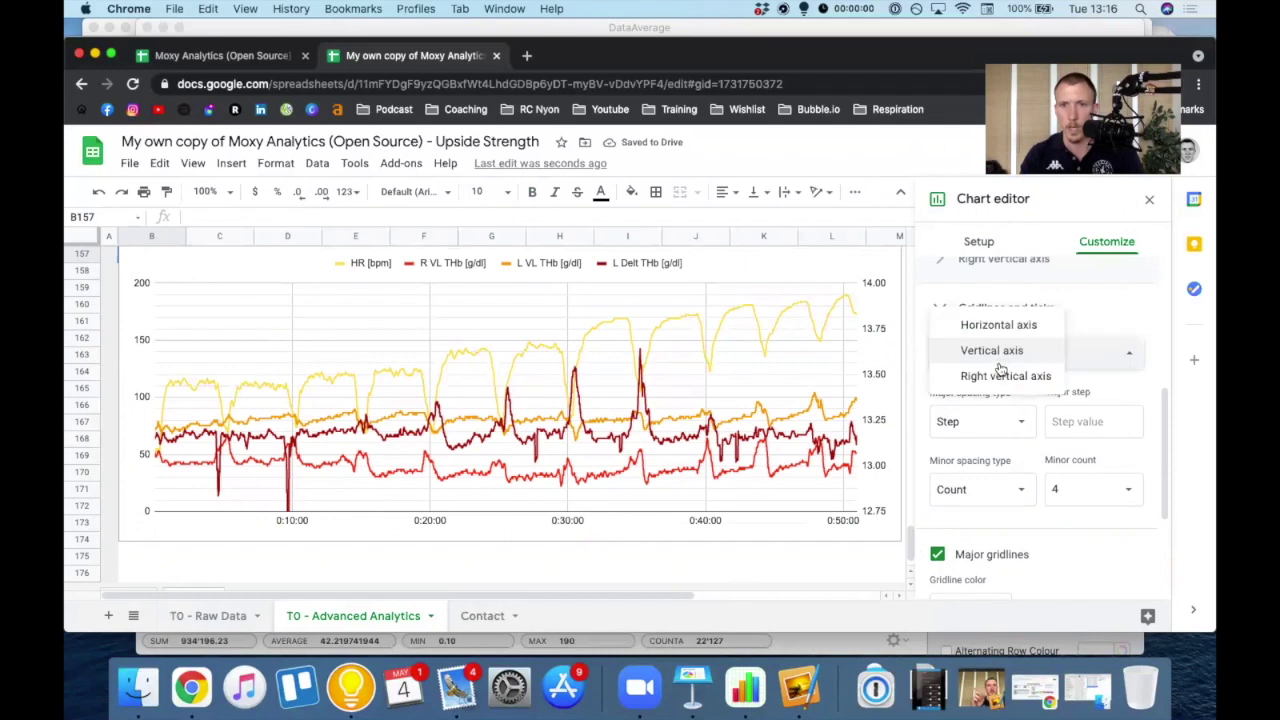
left_click(997, 375)
left_click(998, 356)
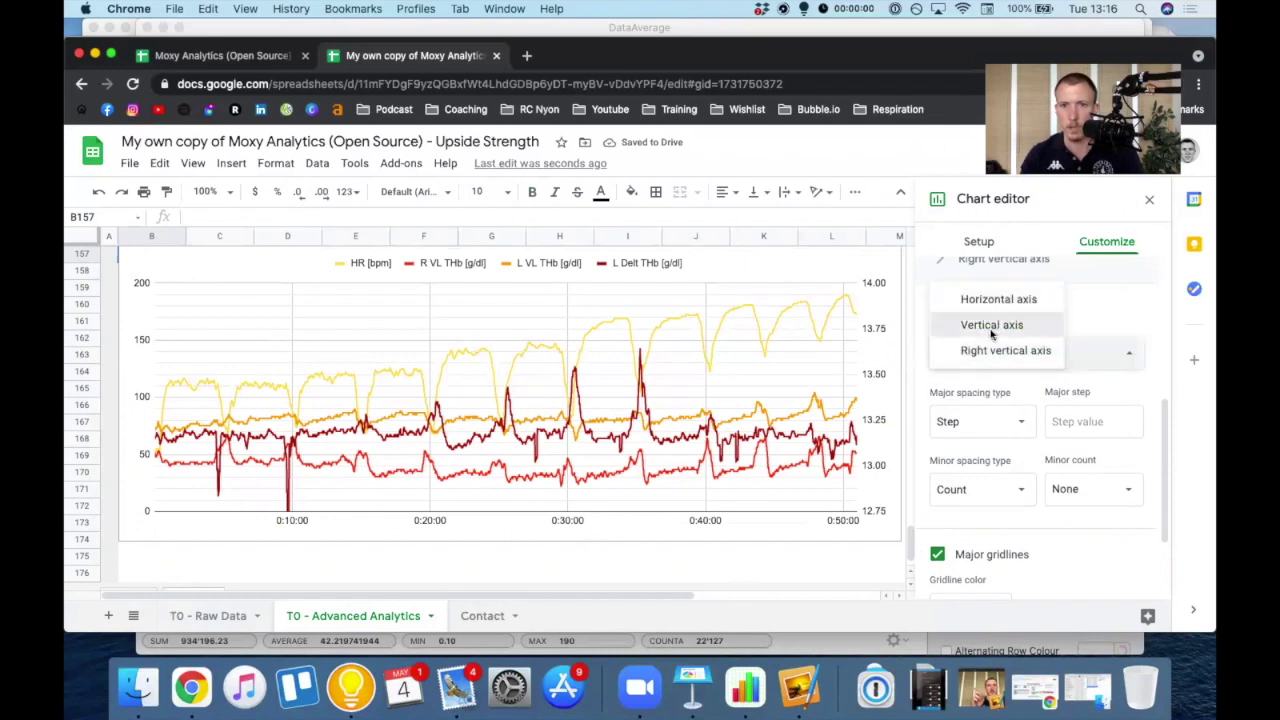
left_click(992, 324)
left_click(988, 348)
left_click(985, 327)
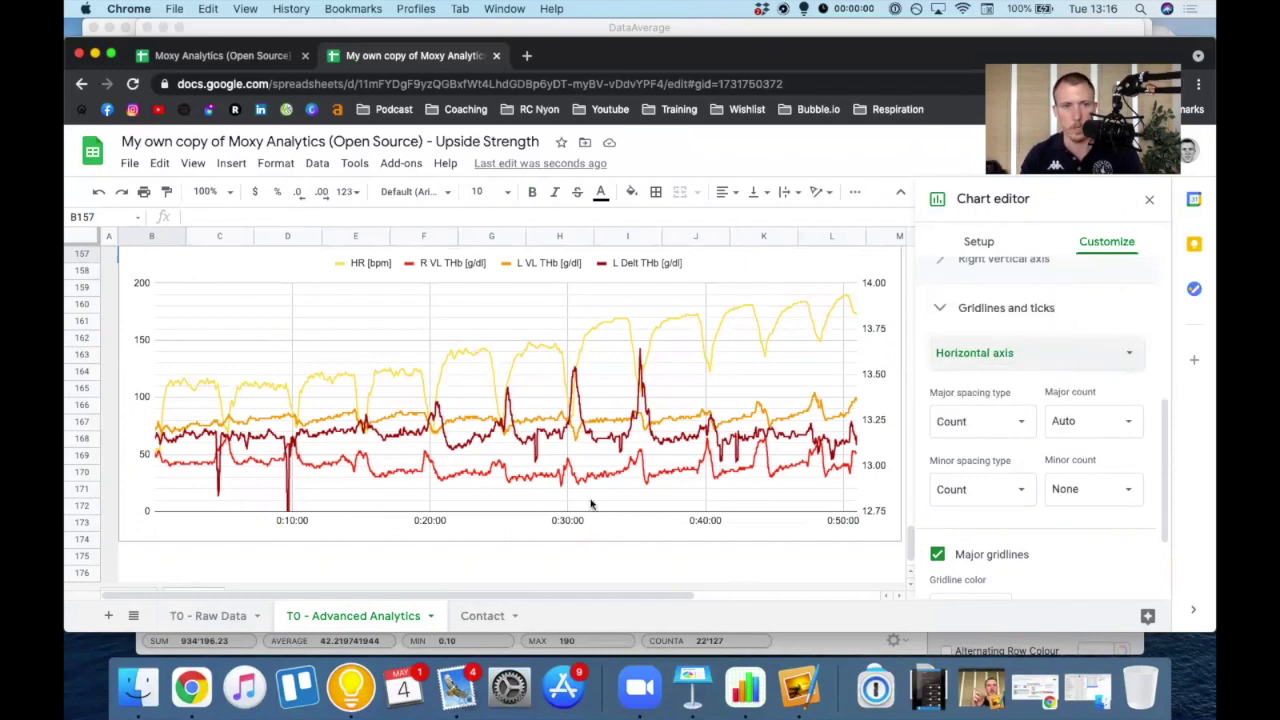
left_click(1100, 486)
left_click(1067, 440)
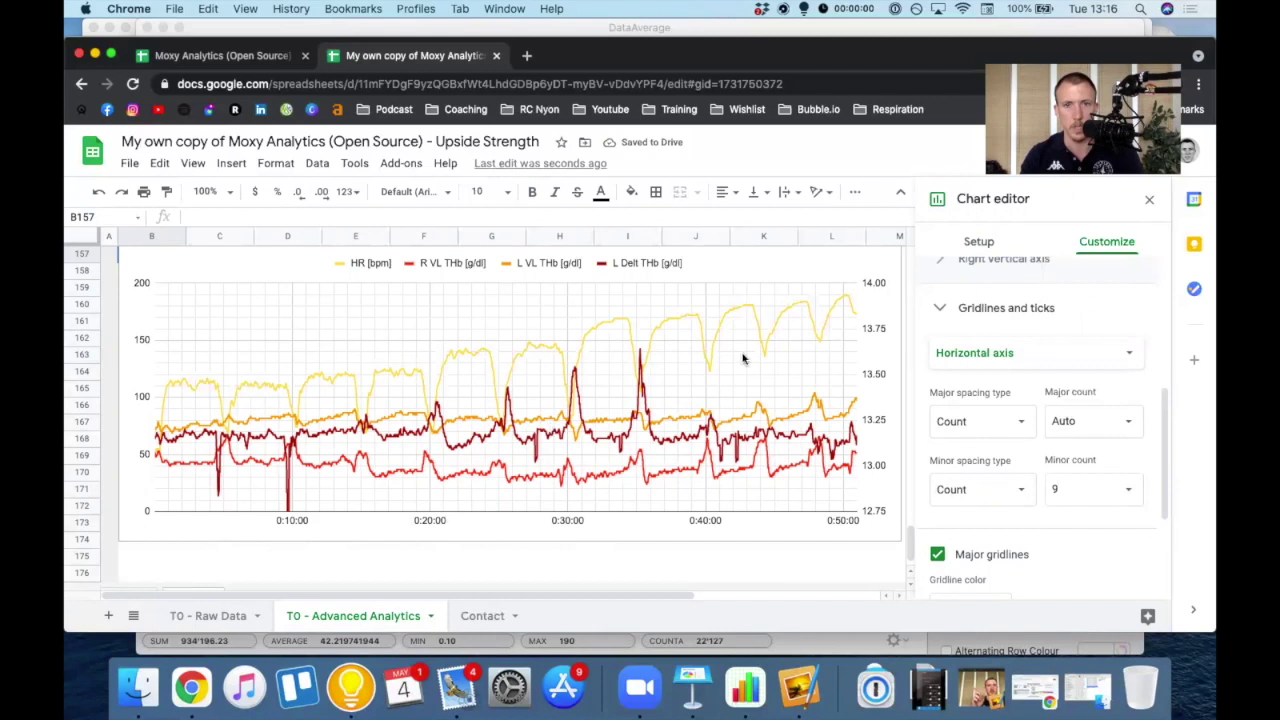
key("Escape")
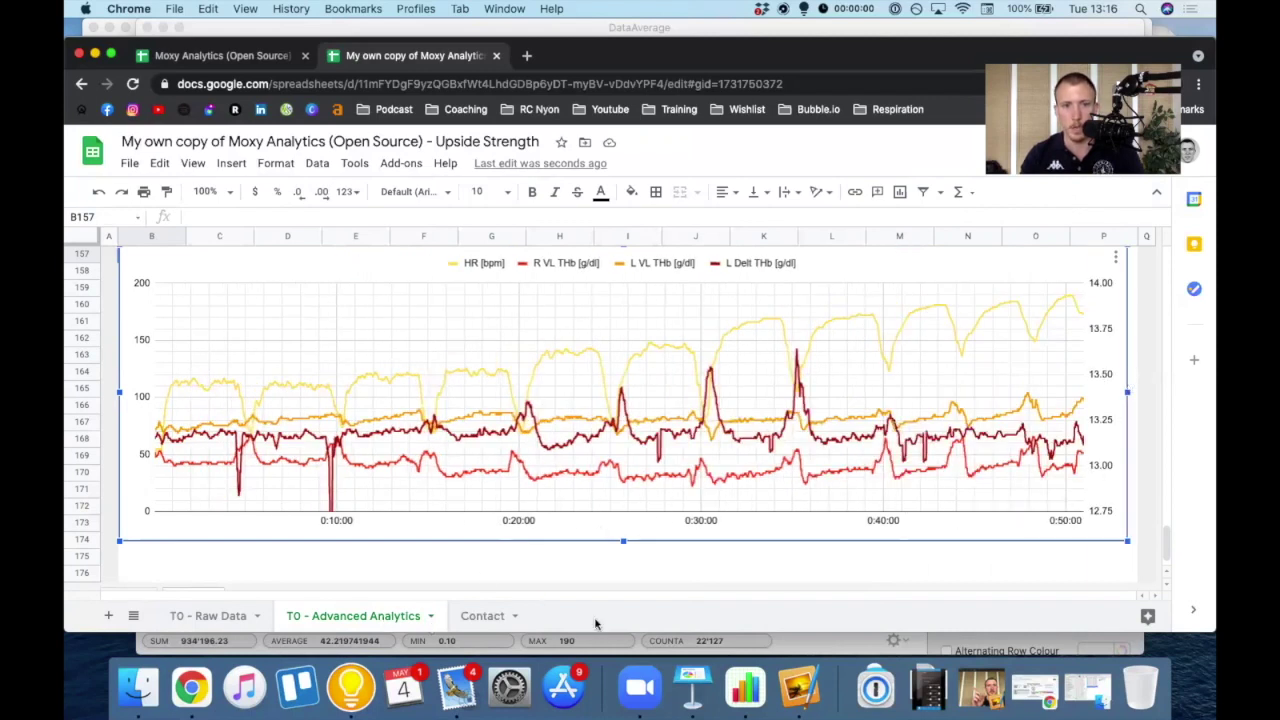
- Scroll up the T0 - Advanced Analytics sheet past the charts to the Right Vastus Lateralis chart
scroll(453, 572, "up", 5)
scroll(446, 574, "up", 5)
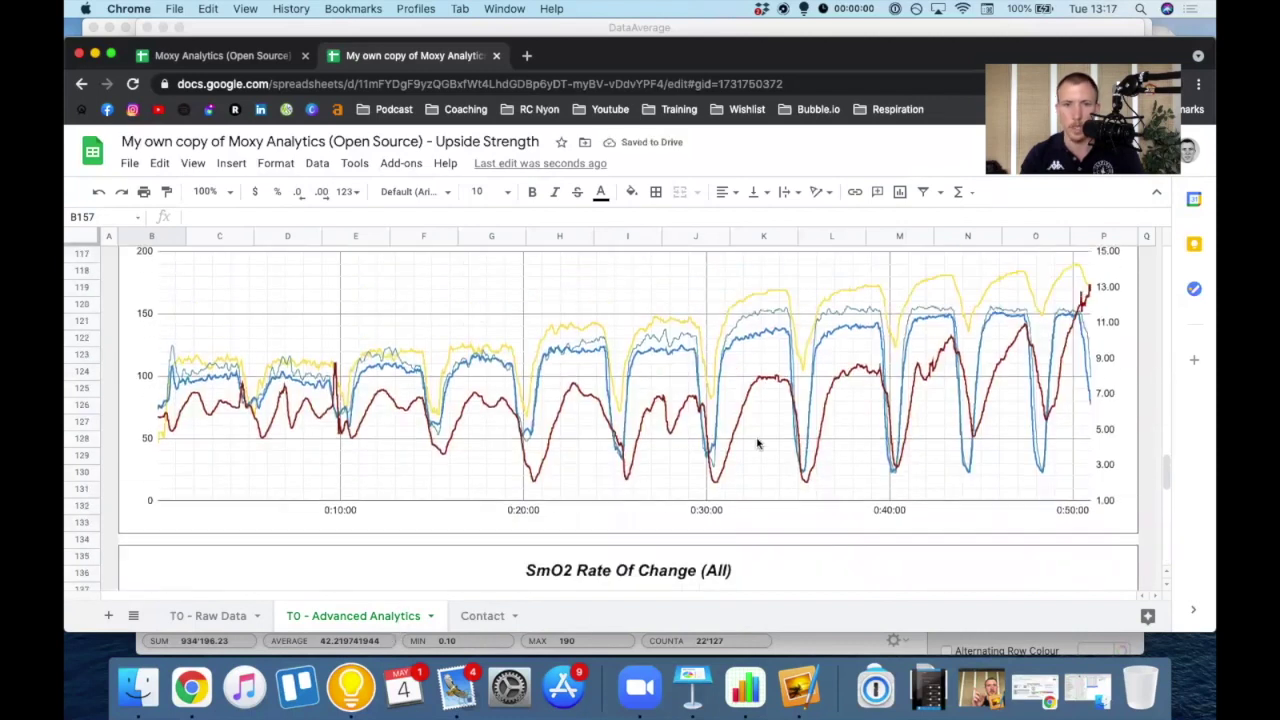
scroll(1143, 444, "up", 10)
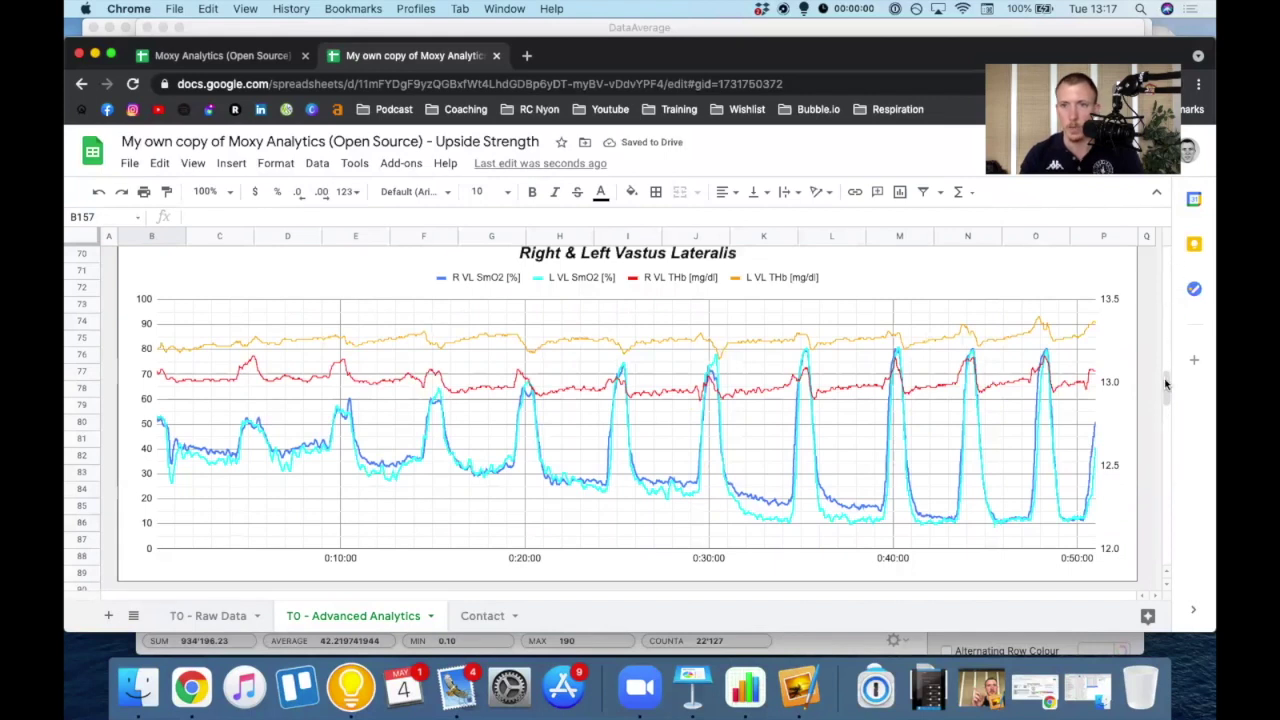
scroll(1167, 380, "up", 15)
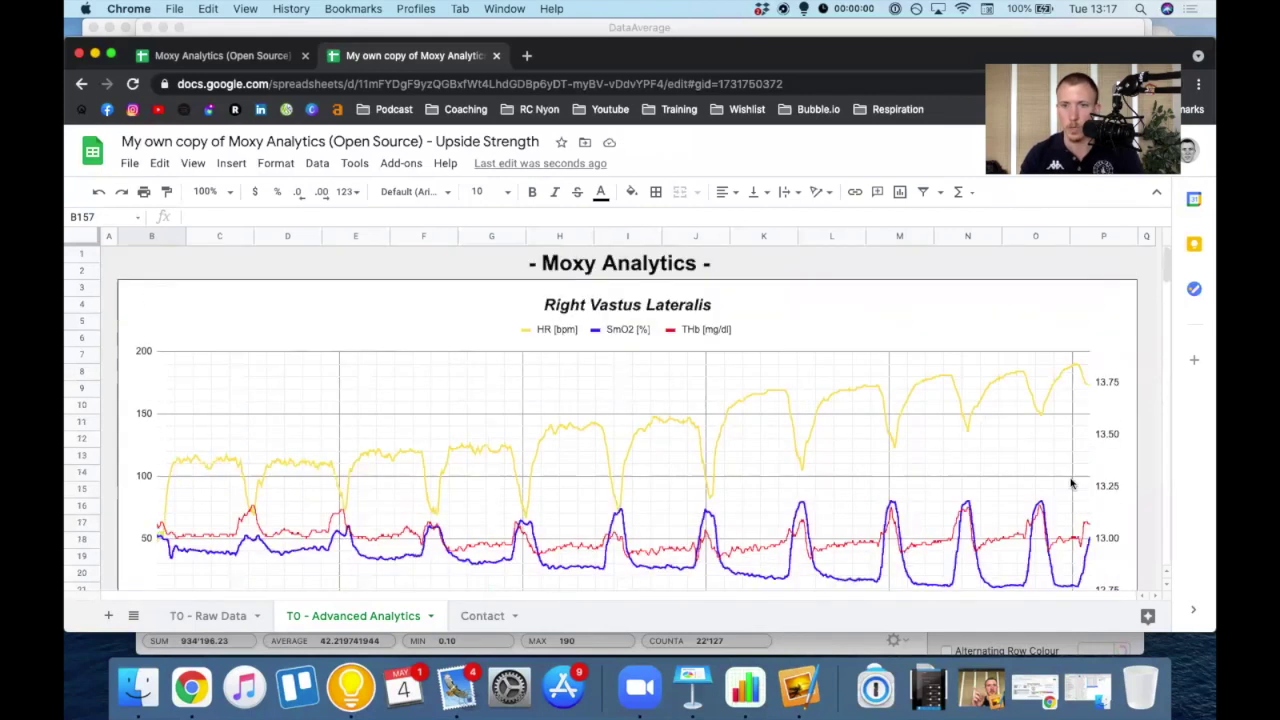
- Restore the test report window and inspect Données du Test entries like 175 W and heart rate 114
left_click(1040, 690)
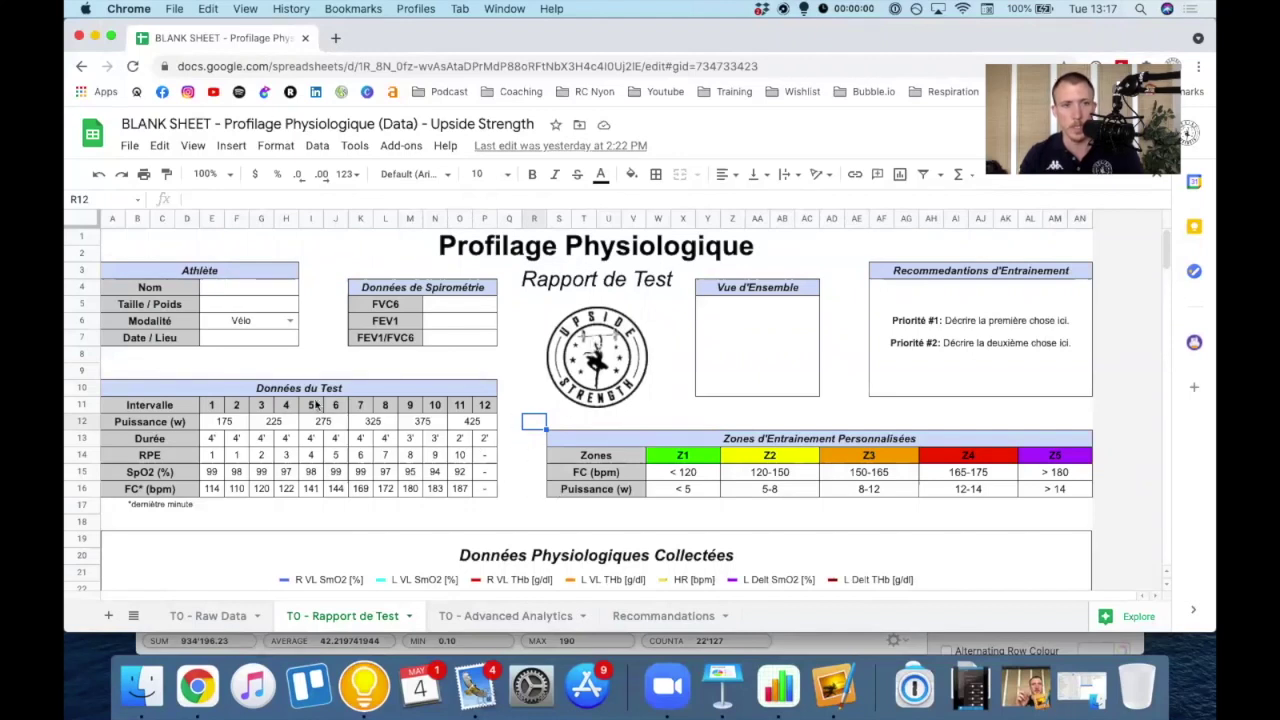
left_click(311, 394)
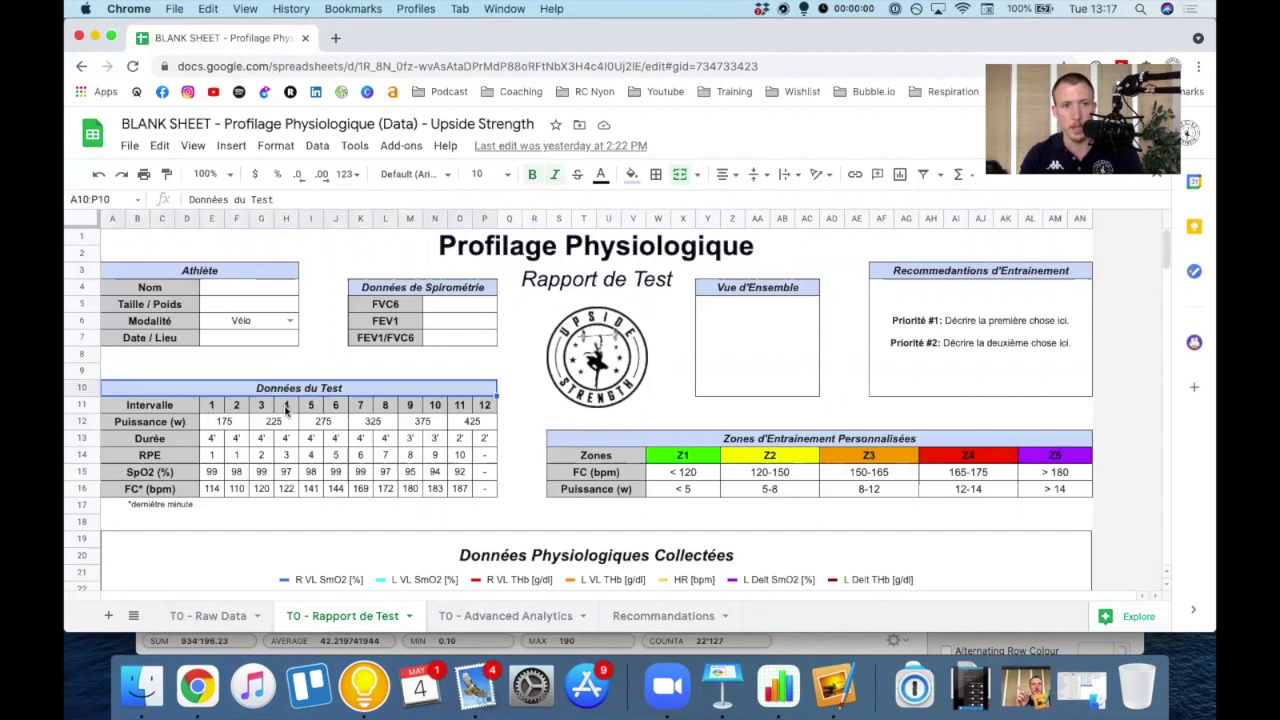
left_click(224, 421)
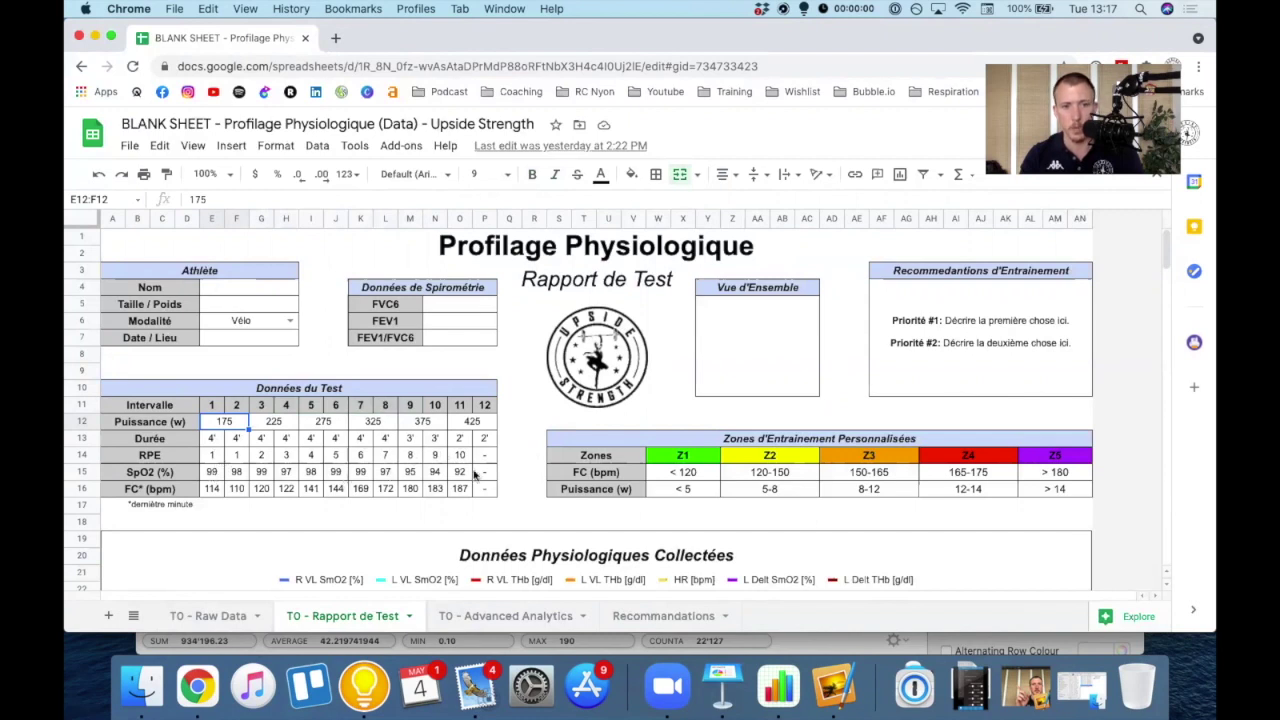
left_click(213, 490)
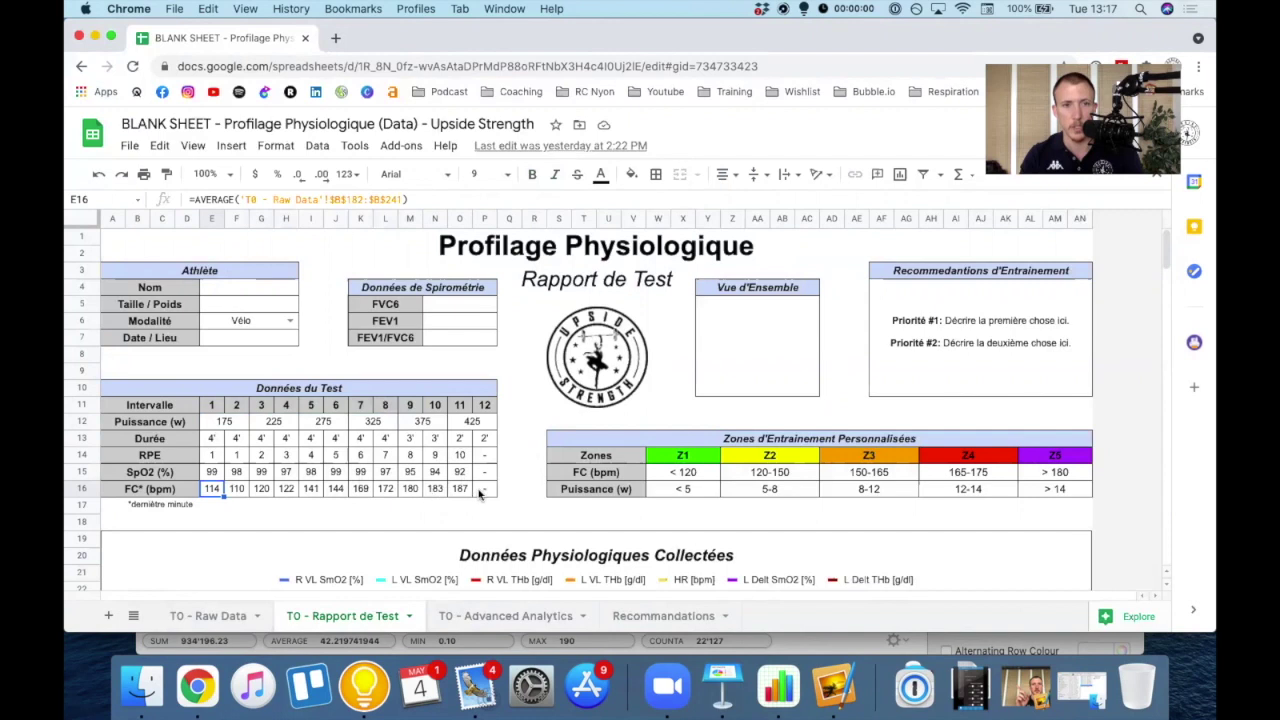
scroll(328, 546, "down", 5)
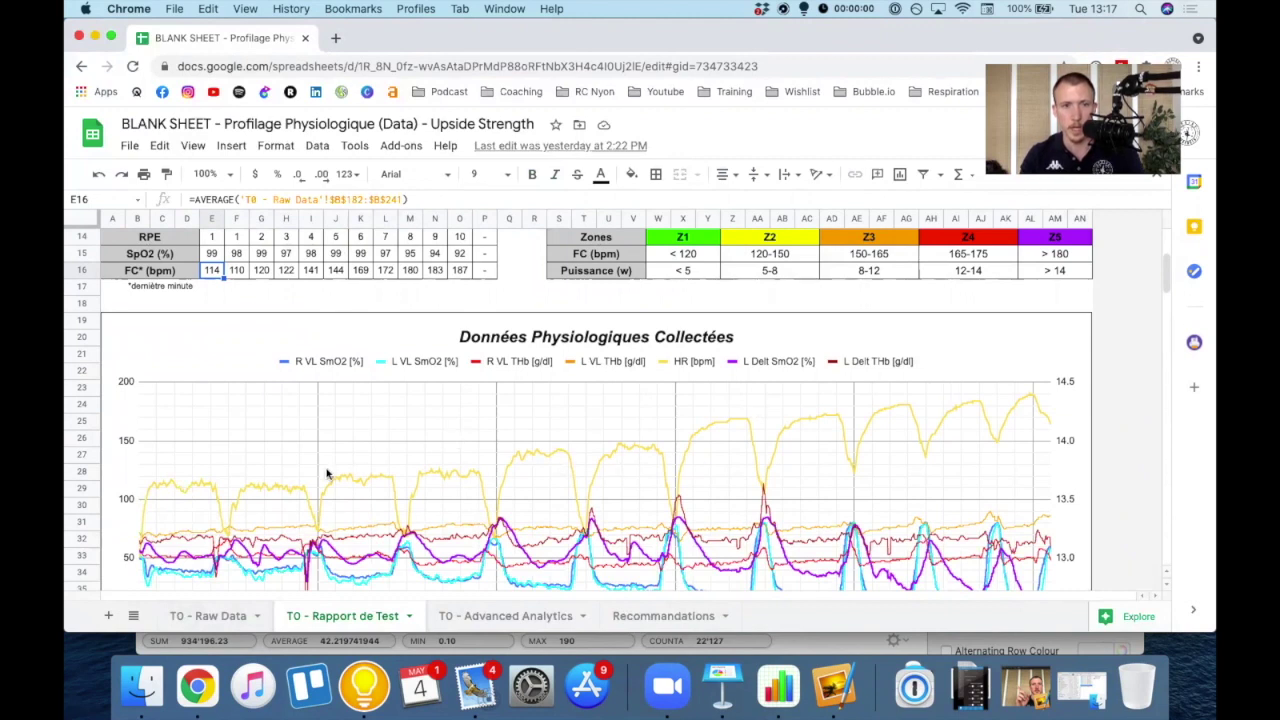
scroll(211, 507, "down", 2)
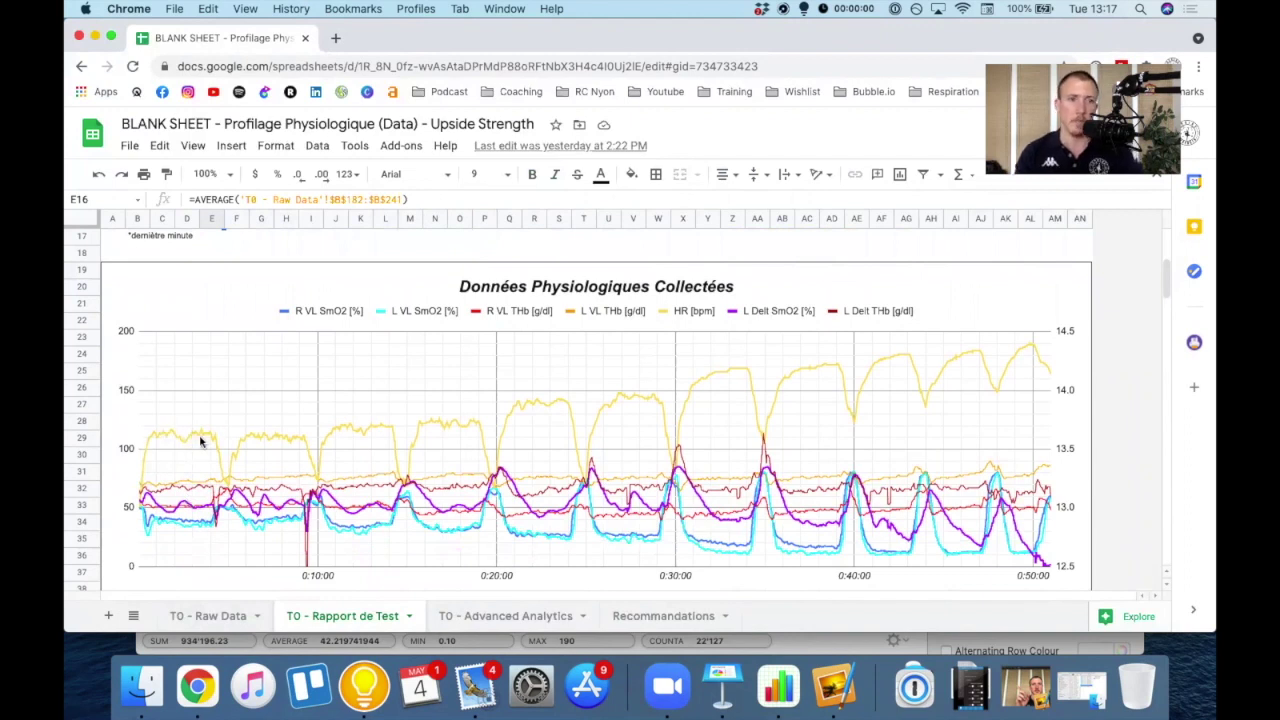
scroll(230, 453, "up", 5)
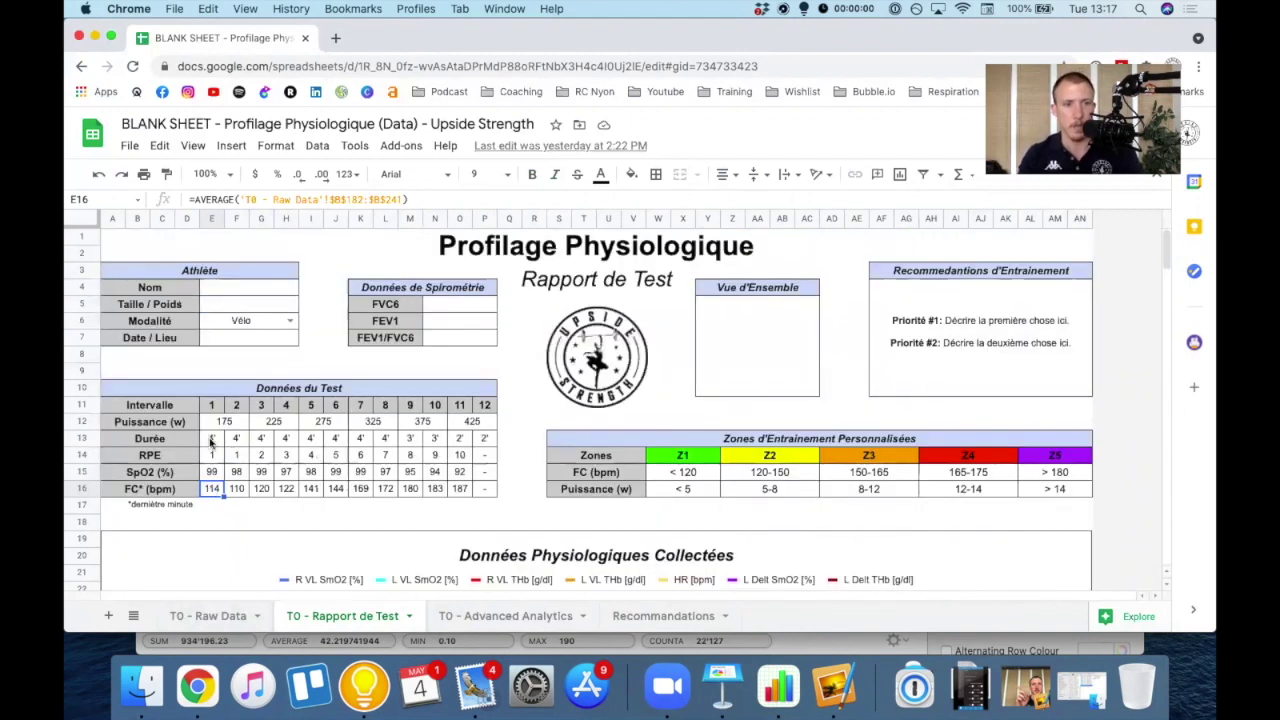
- Check the interval heart-rate averages (114, 120), confirming G16's AVERAGE formula over raw data rows
left_click(211, 440)
left_click(212, 489)
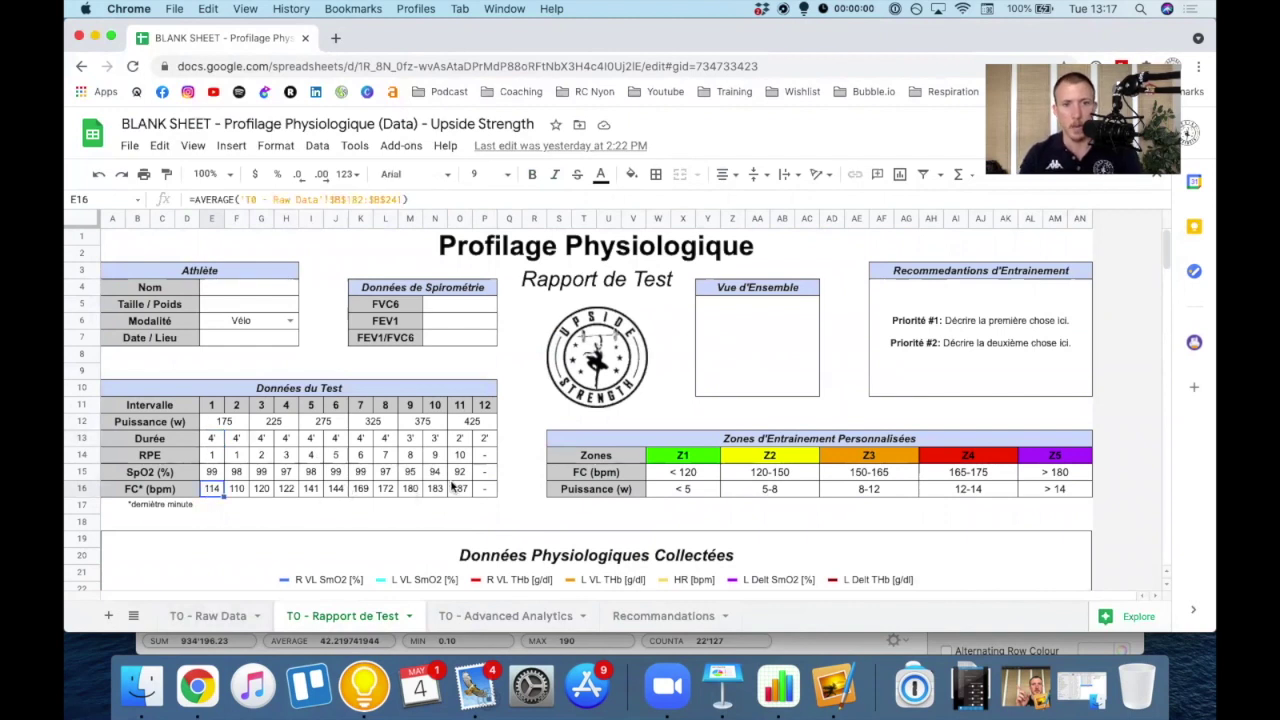
left_click(246, 490)
left_click(259, 490)
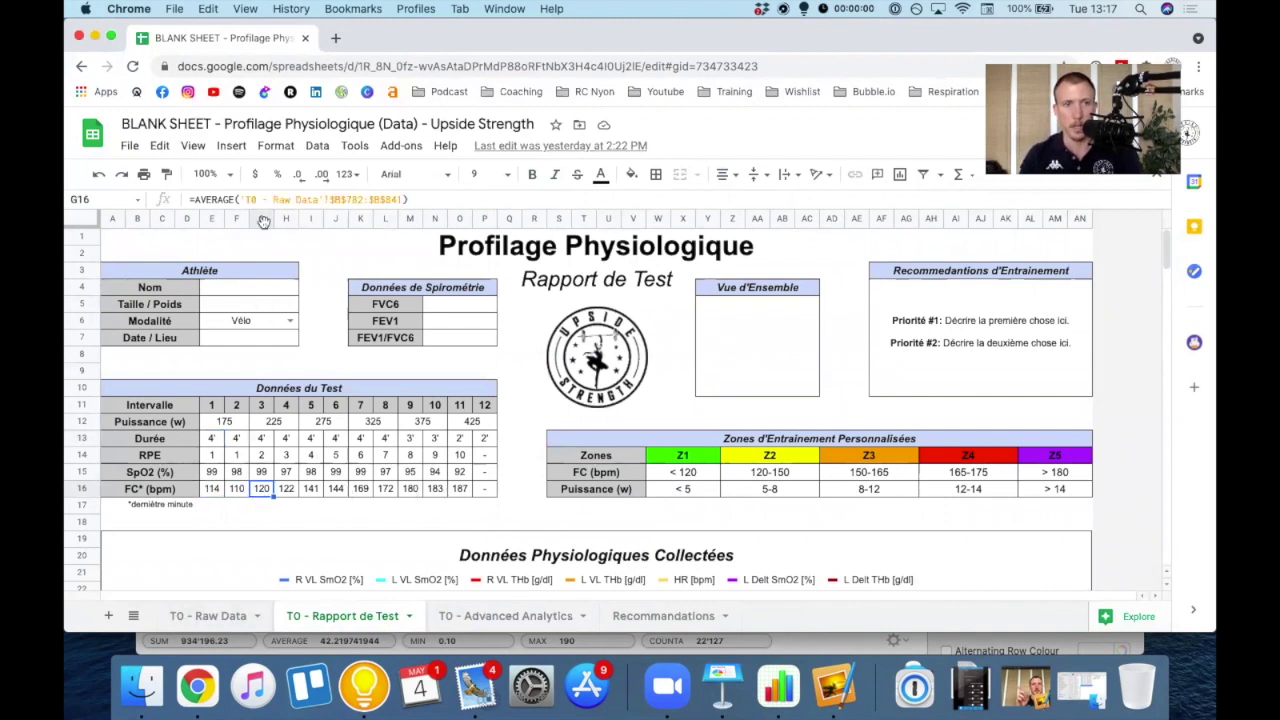
left_click(256, 199)
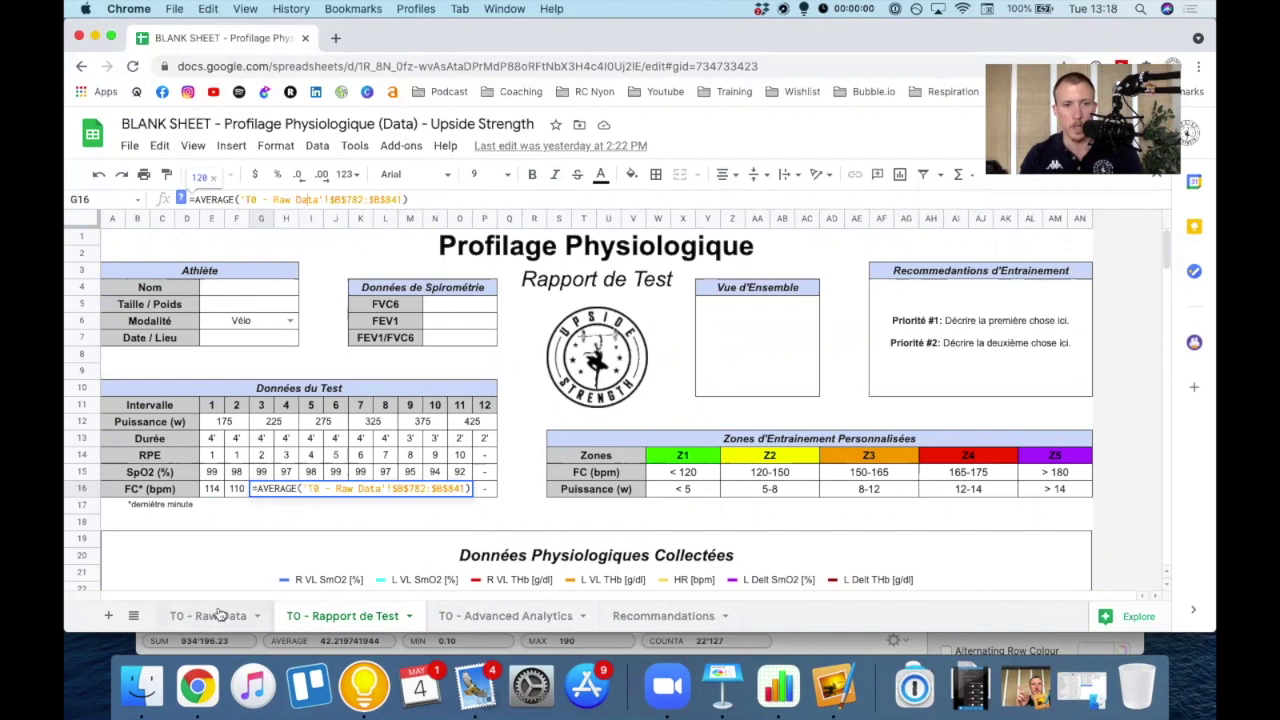
key("Return")
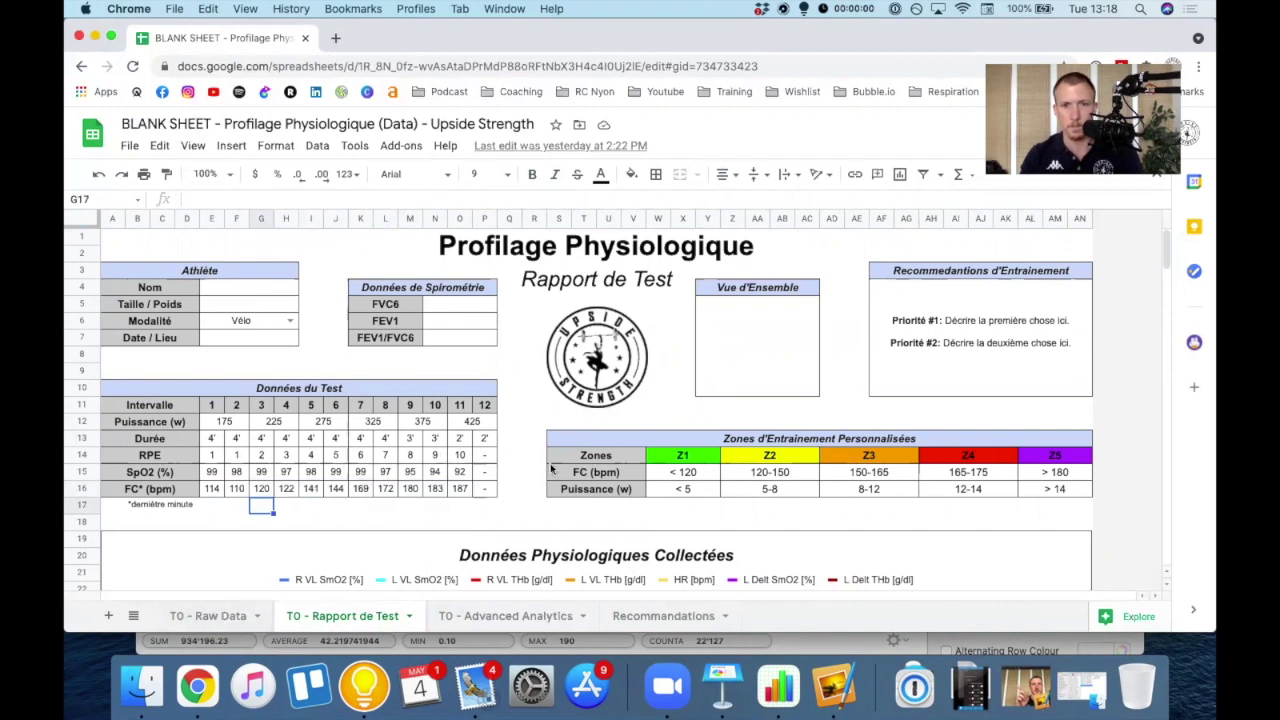
left_click(683, 457)
- Scroll the report past the Vaste Latéral, Deltoid Gauche and combined SmO2 charts
scroll(890, 472, "down", 6)
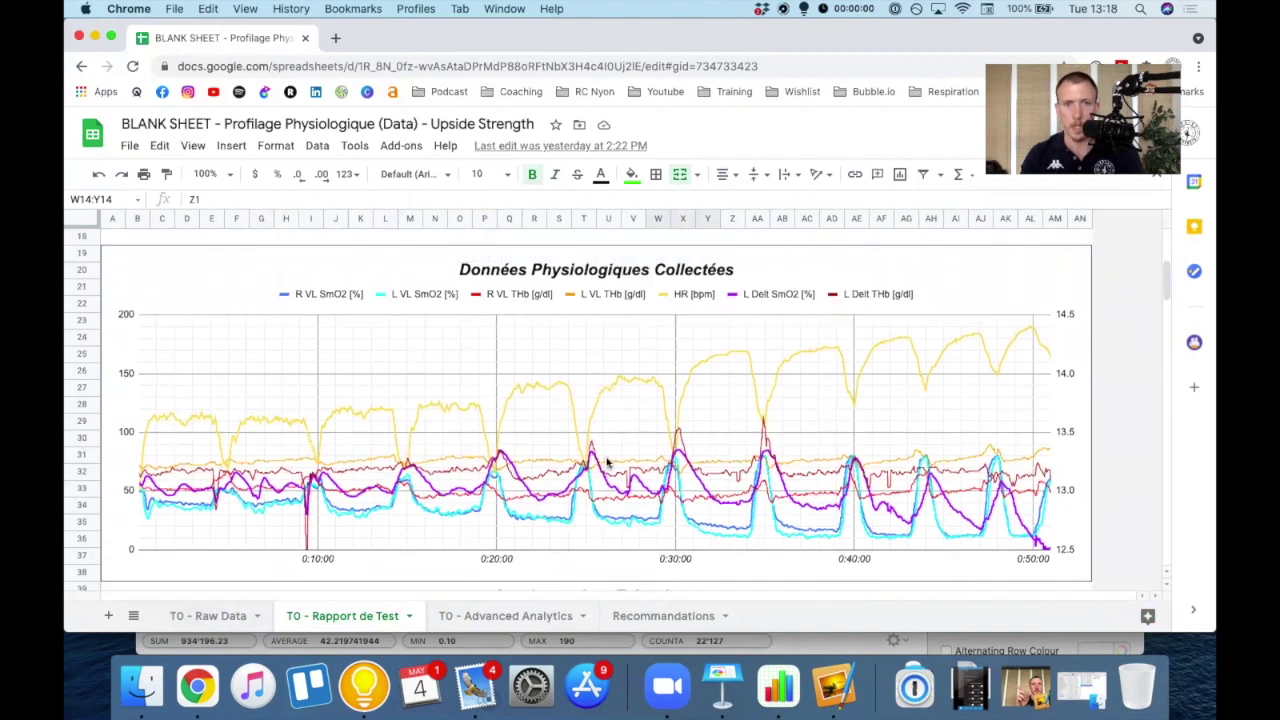
scroll(518, 430, "down", 8)
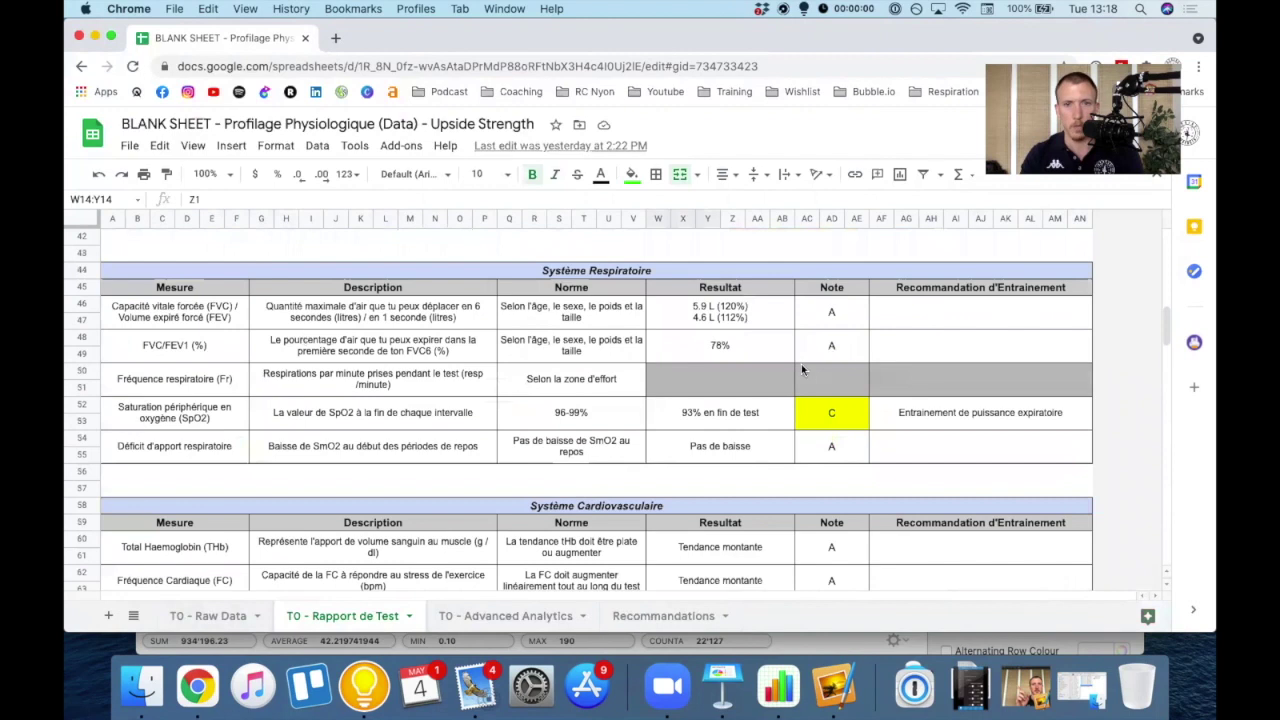
scroll(505, 388, "down", 2)
scroll(482, 400, "down", 8)
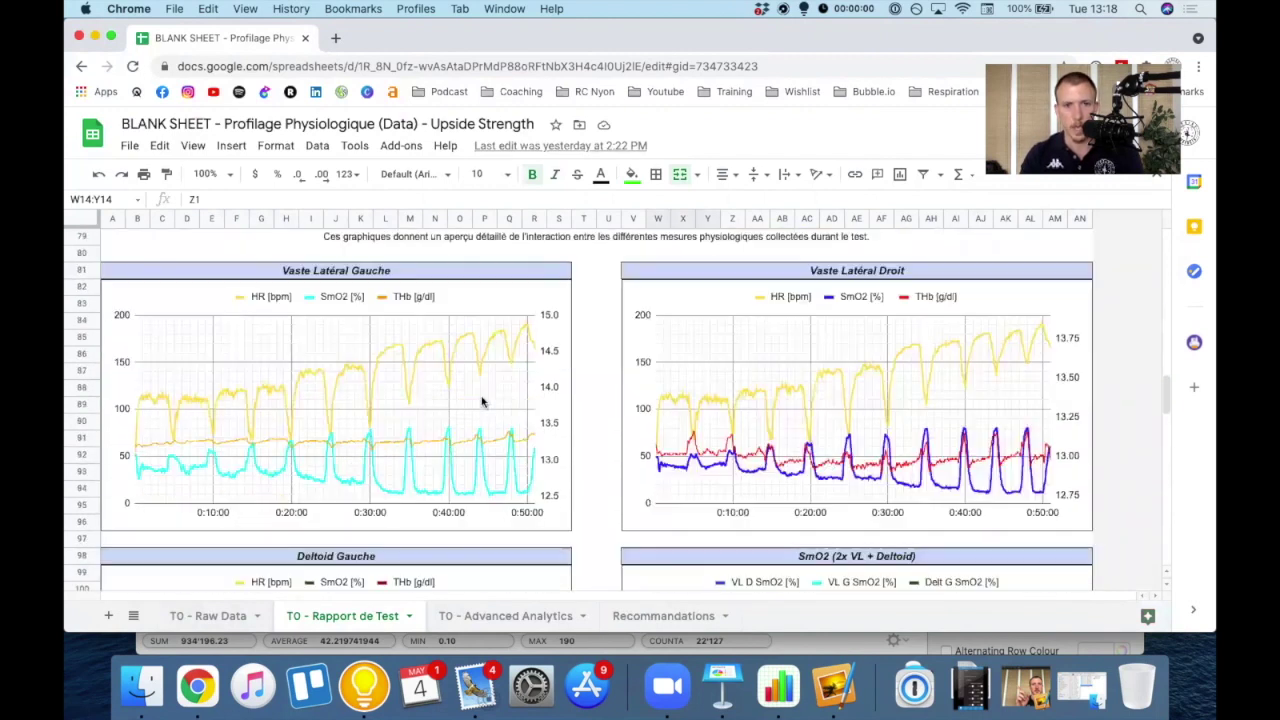
scroll(485, 405, "up", 3)
scroll(495, 457, "down", 6)
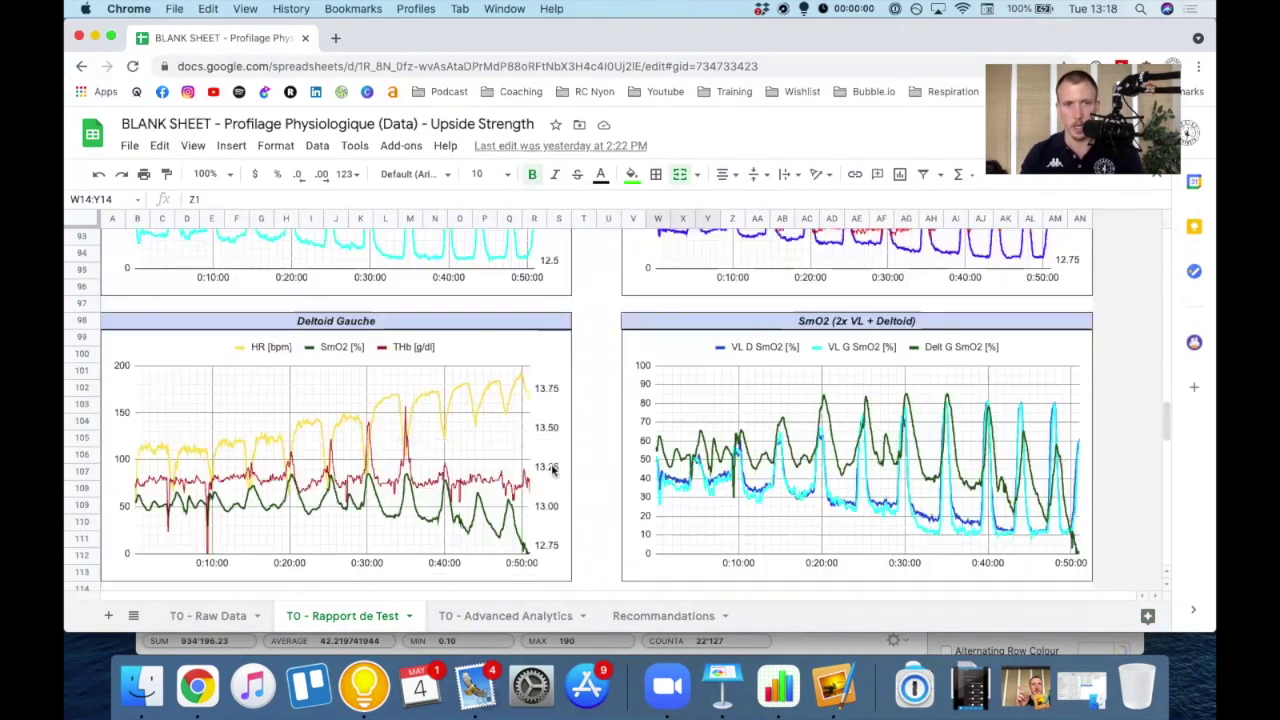
scroll(498, 435, "down", 5)
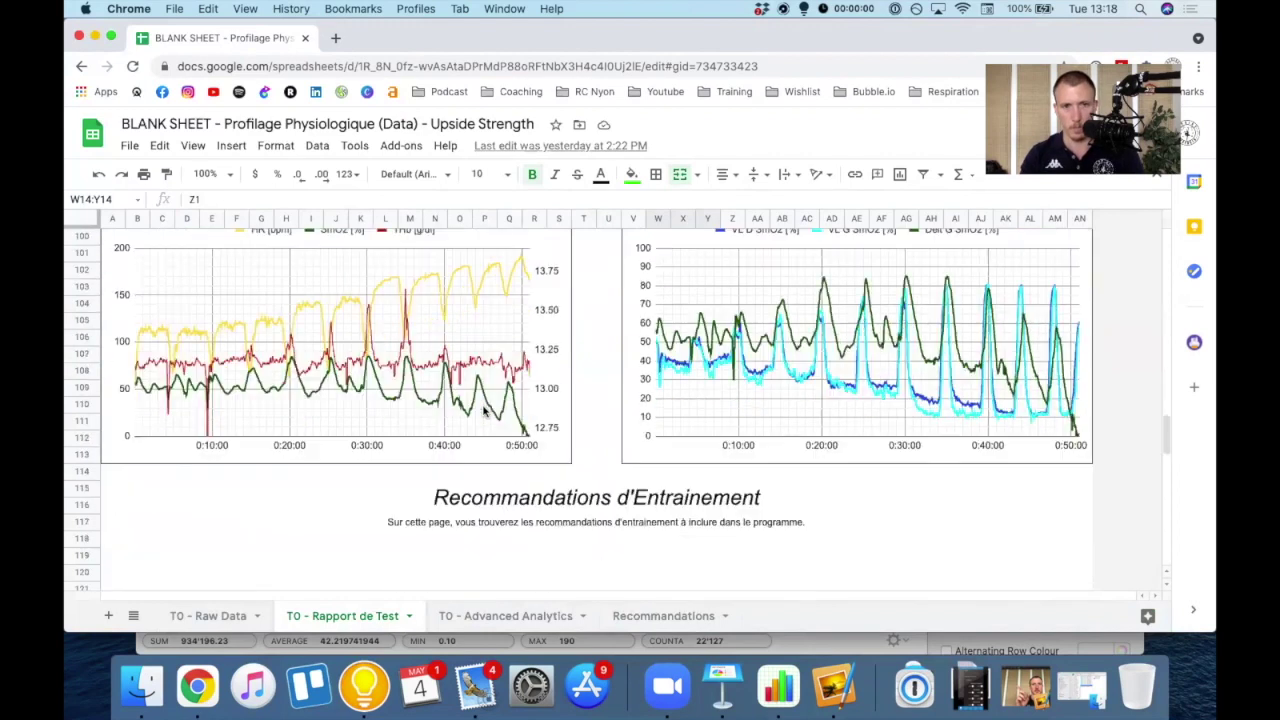
scroll(495, 422, "down", 1)
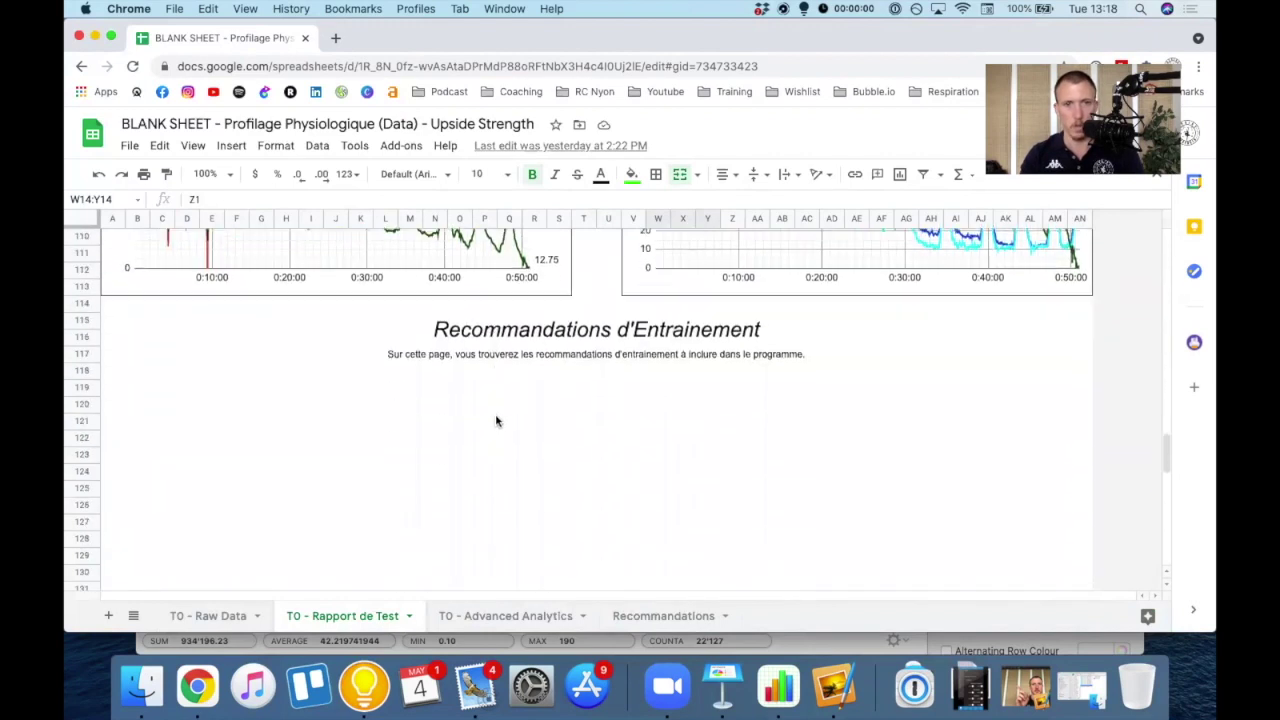
- Examine the Recommandations d'Entrainement heading and the empty cells beneath it
left_click(552, 342)
left_click(359, 392)
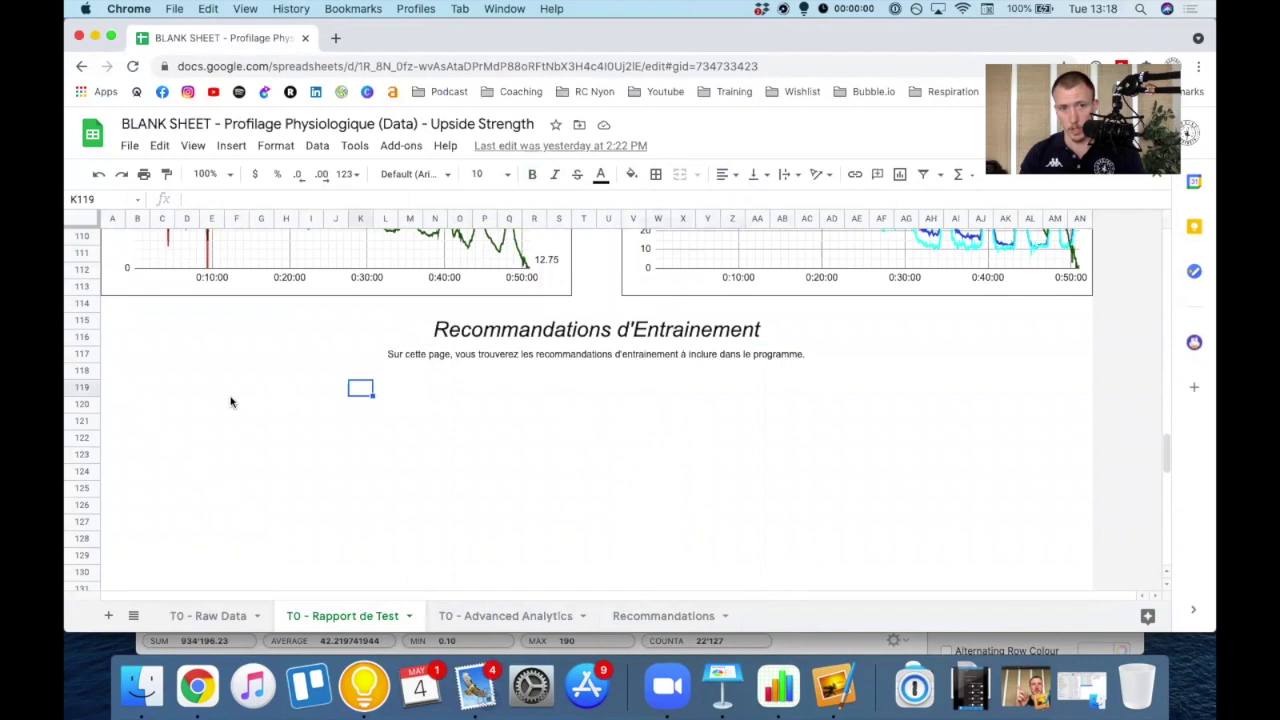
left_click_drag(162, 404, 640, 478)
left_click(633, 437)
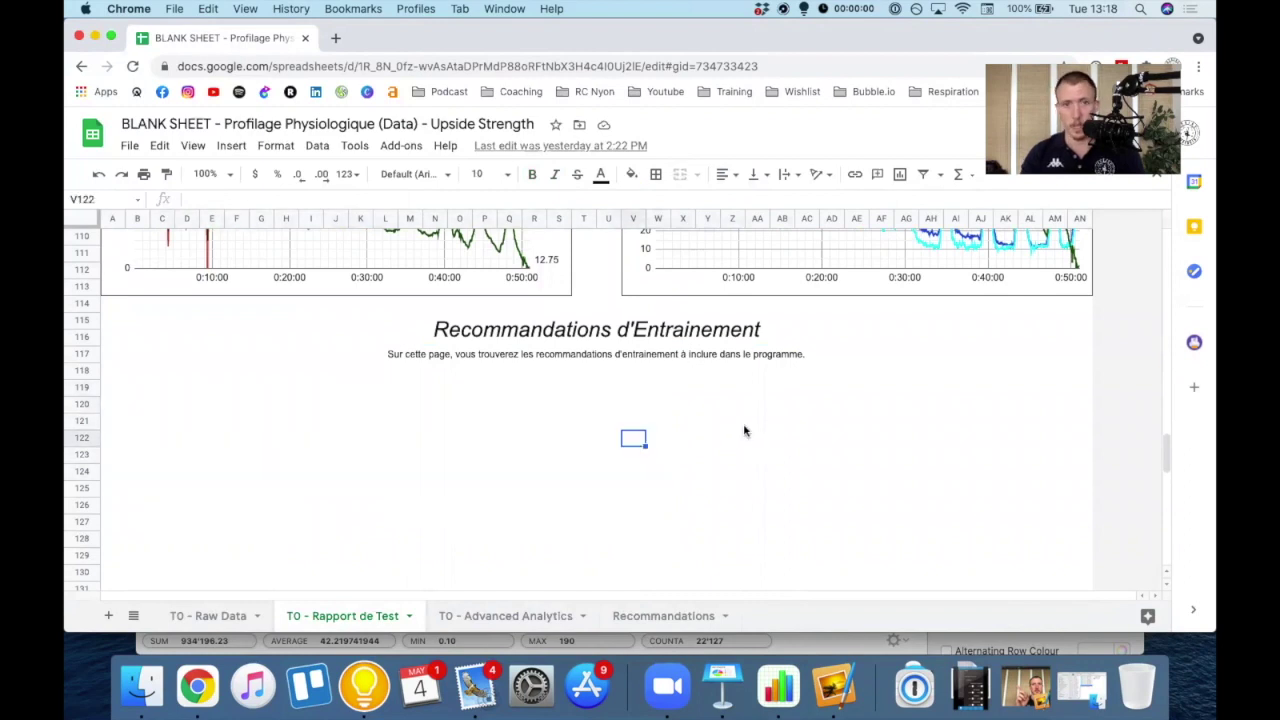
scroll(653, 431, "down", 3)
scroll(653, 431, "down", 1)
scroll(653, 431, "up", 8)
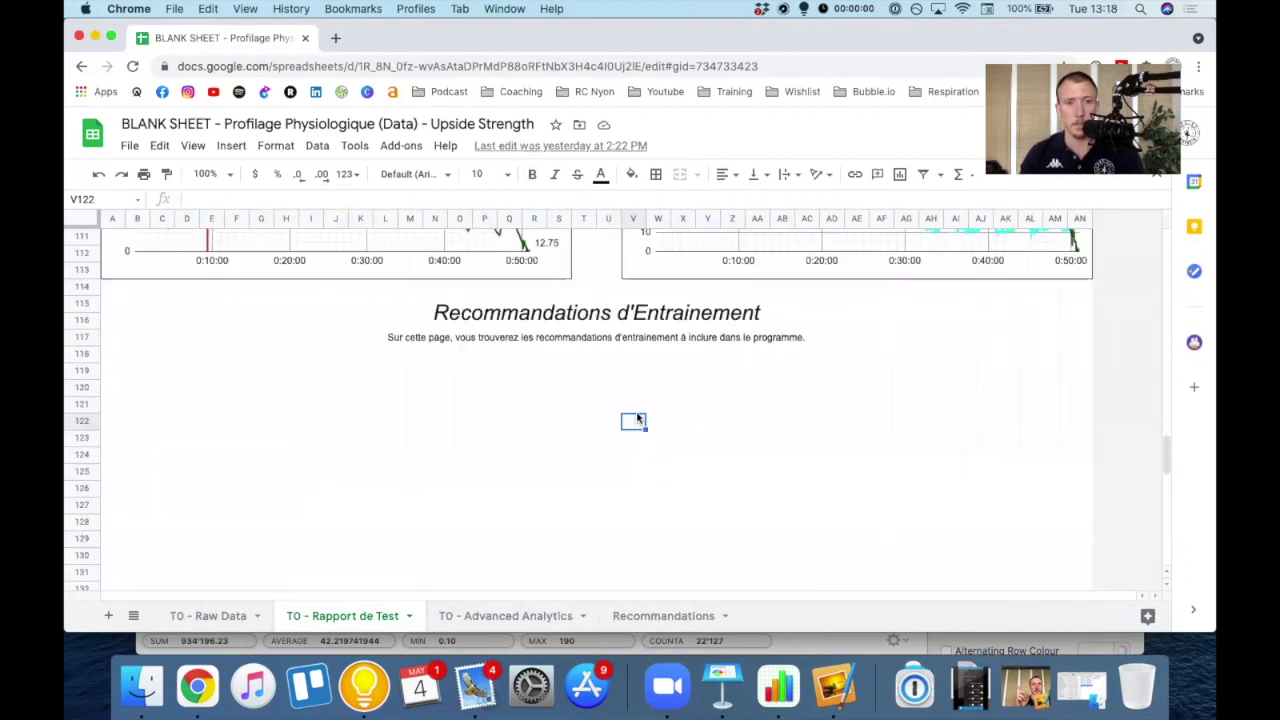
- Minimize the test report and switch the Moxy Analytics copy to its Contact sheet
left_click(95, 37)
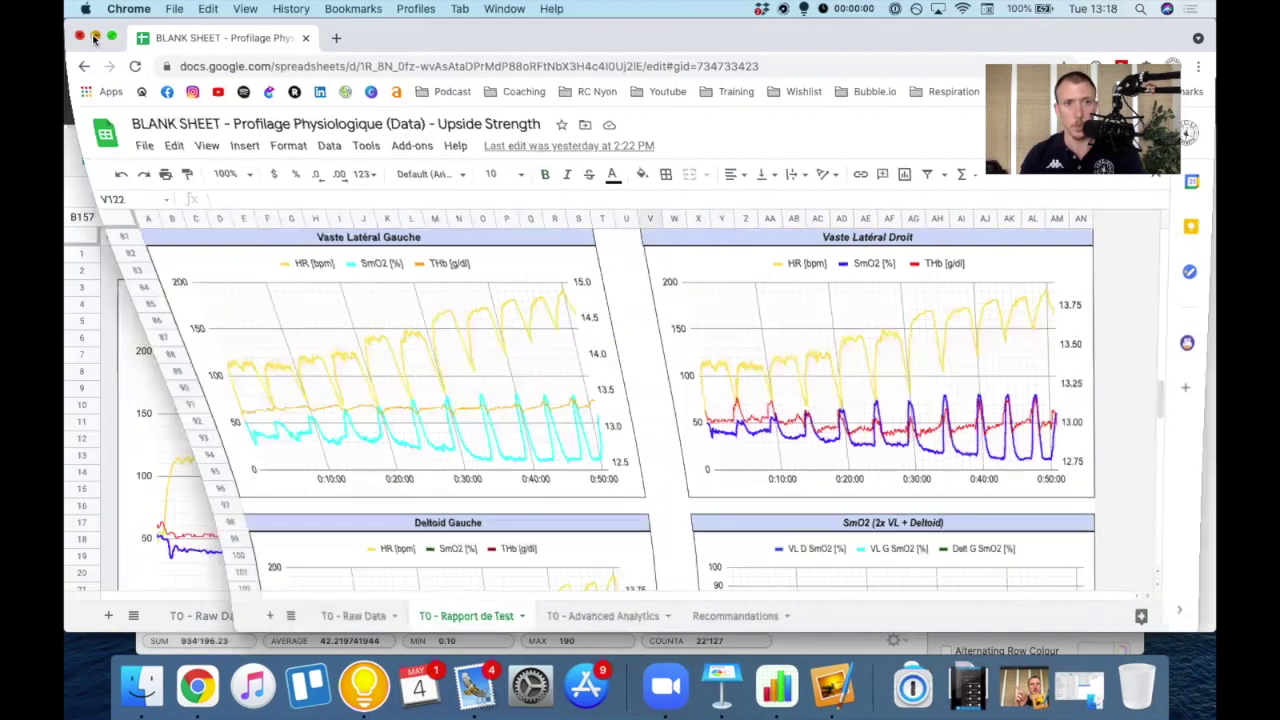
left_click(398, 512)
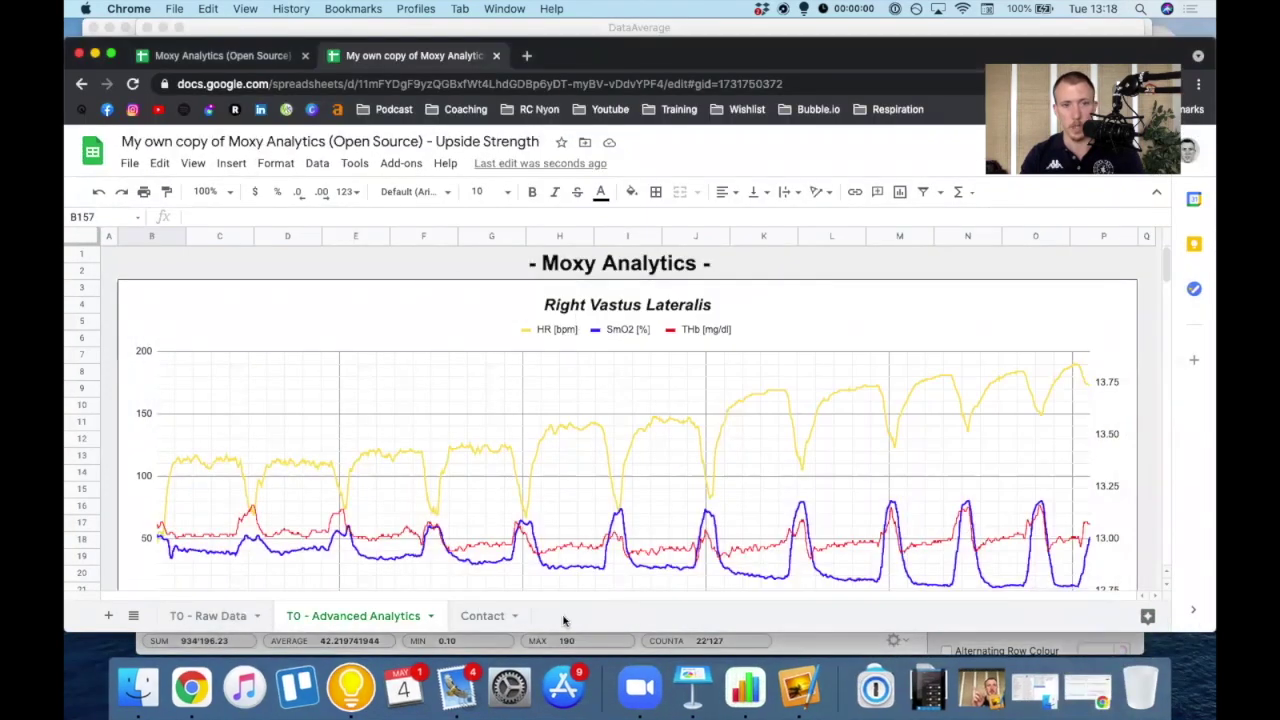
scroll(506, 600, "down", 1)
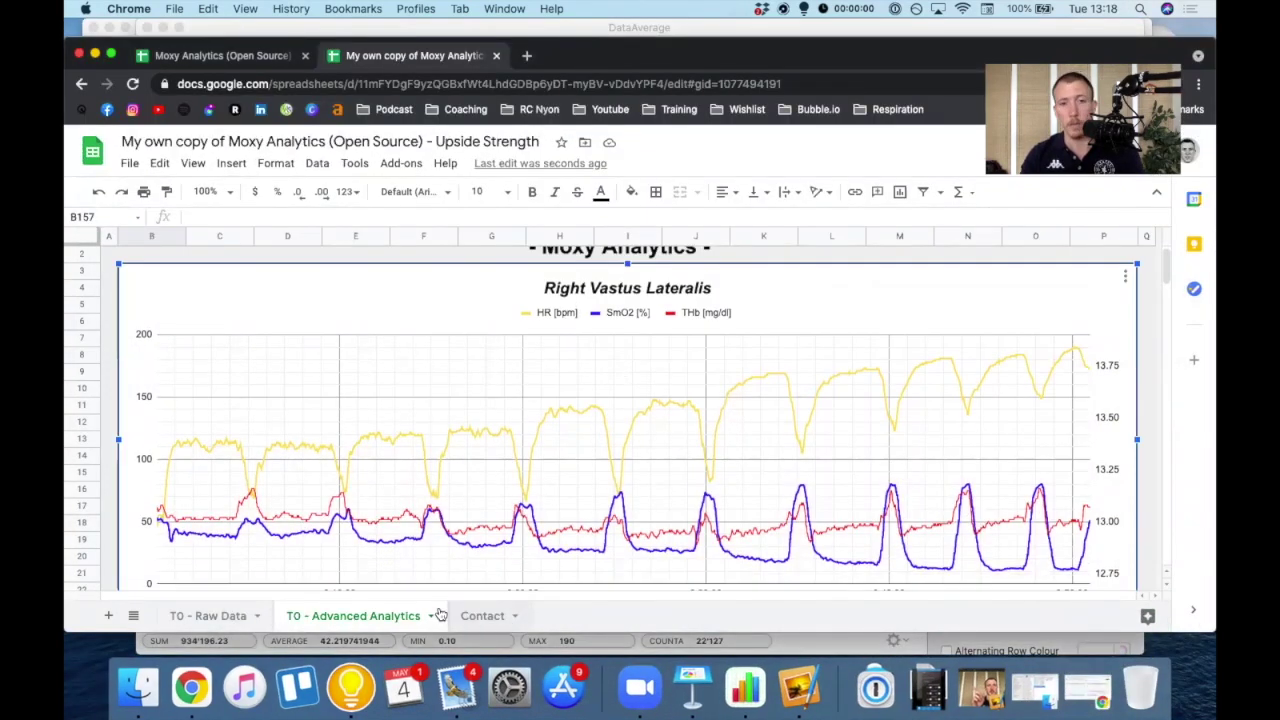
left_click(462, 615)
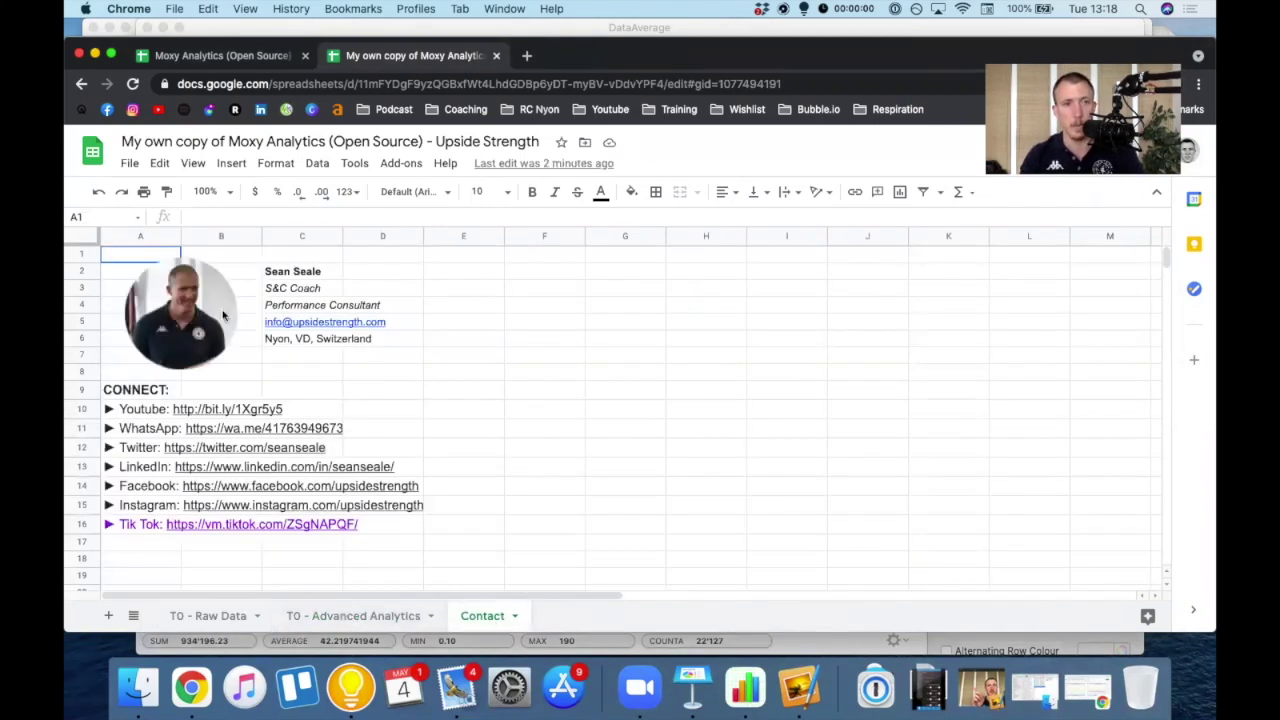
left_click(254, 374)
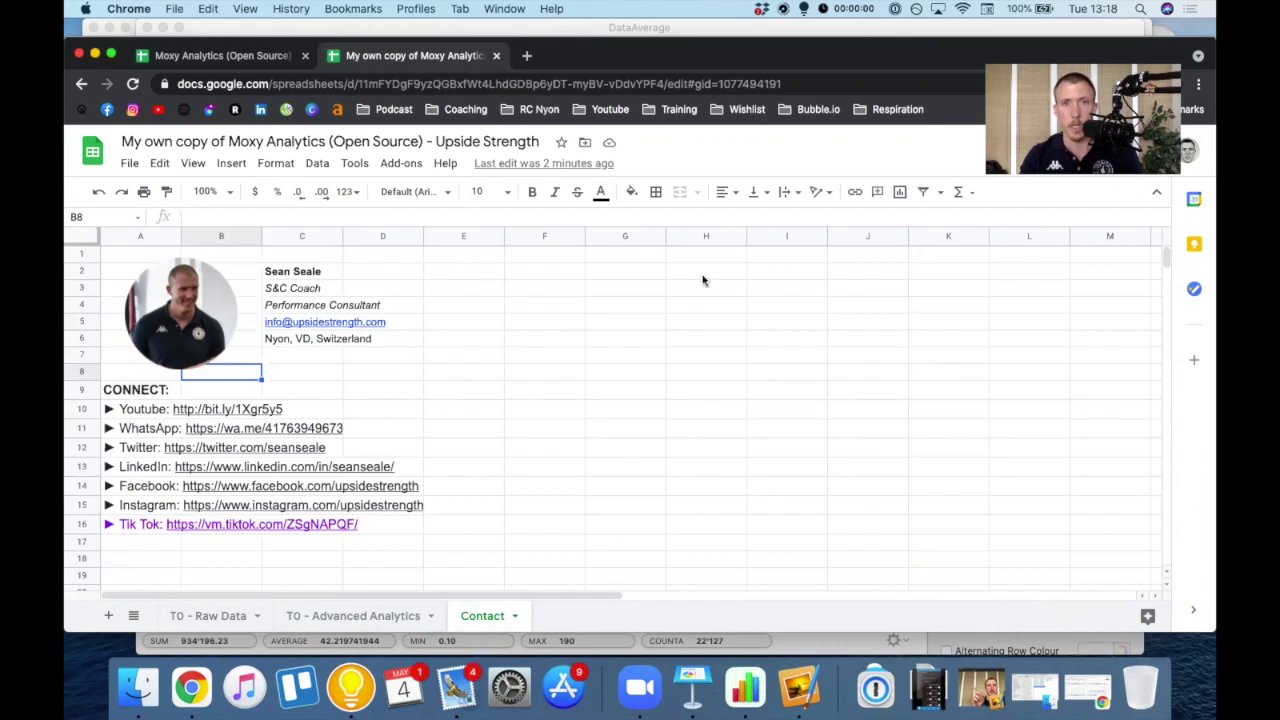